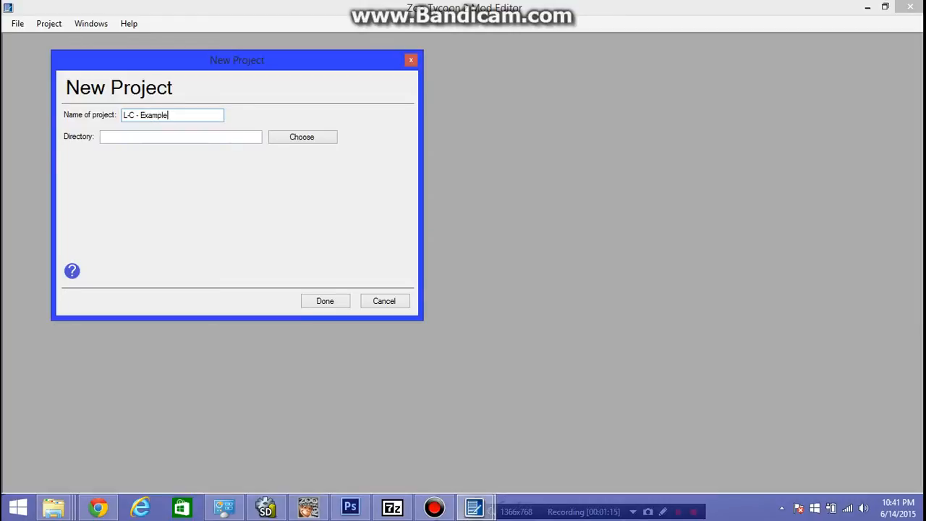
# Step: Set the project directory to Documents\ZT2Projects\Packs and create the L-C - Example project
pyautogui.click(302, 137)
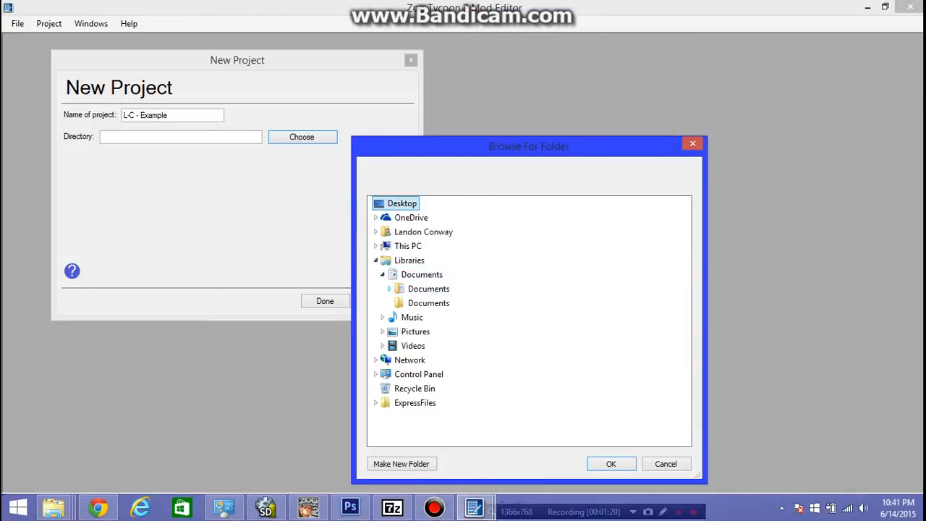
pyautogui.click(389, 288)
pyautogui.scroll(-5, 434, 362)
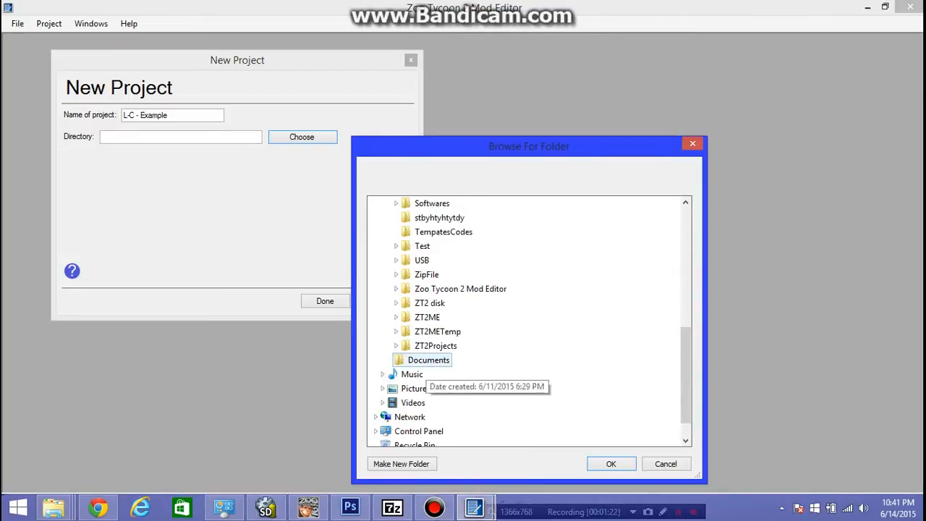
pyautogui.click(432, 346)
pyautogui.click(431, 374)
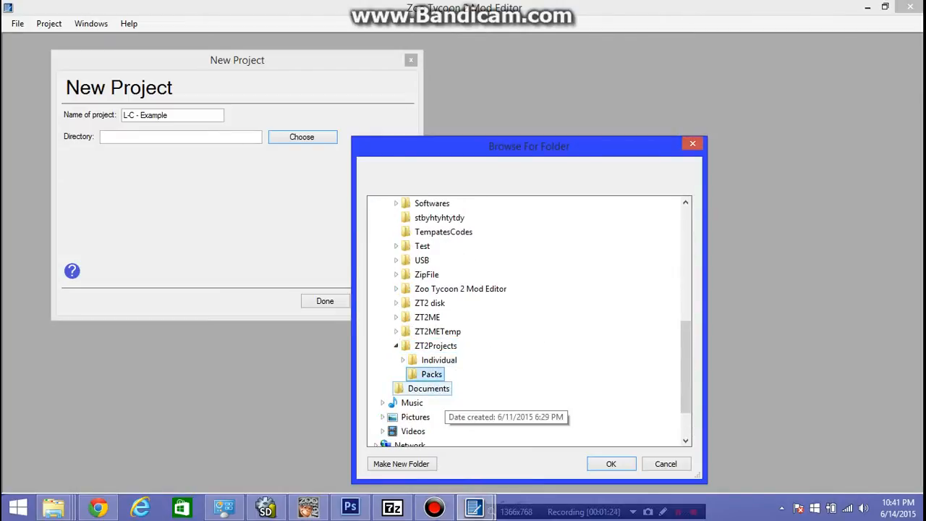
pyautogui.click(610, 463)
pyautogui.click(325, 300)
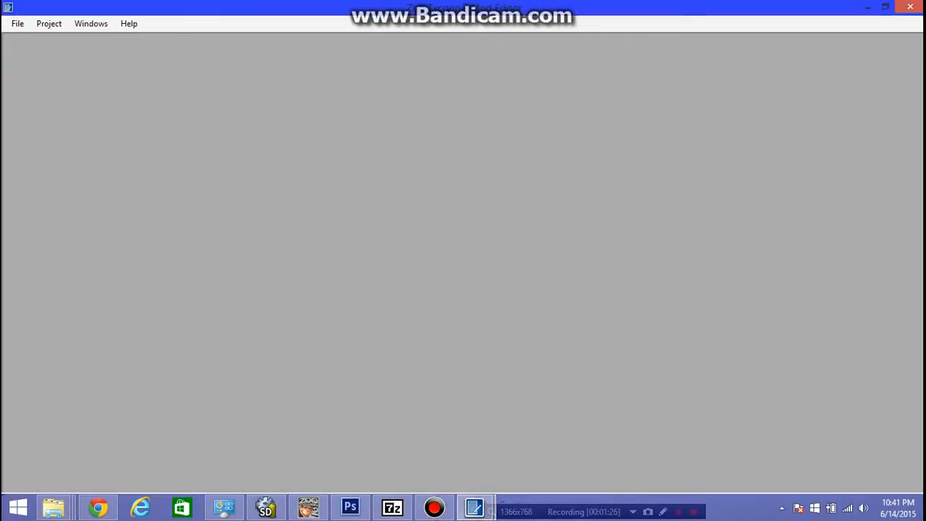
# Step: Start adding fence object code to the project and open the destination folder selection
pyautogui.click(48, 24)
pyautogui.click(90, 24)
pyautogui.click(48, 23)
pyautogui.moveTo(87, 38)
pyautogui.moveTo(181, 40)
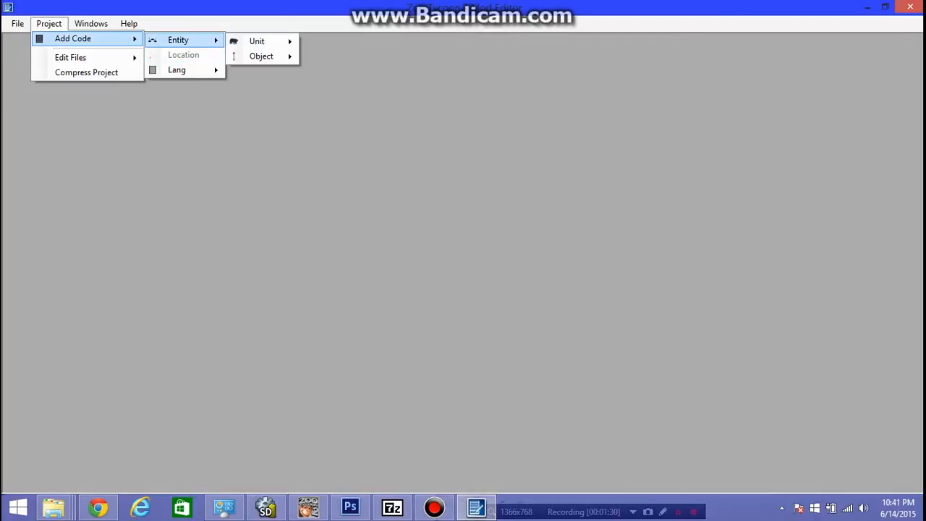
pyautogui.moveTo(261, 56)
pyautogui.press('Down')
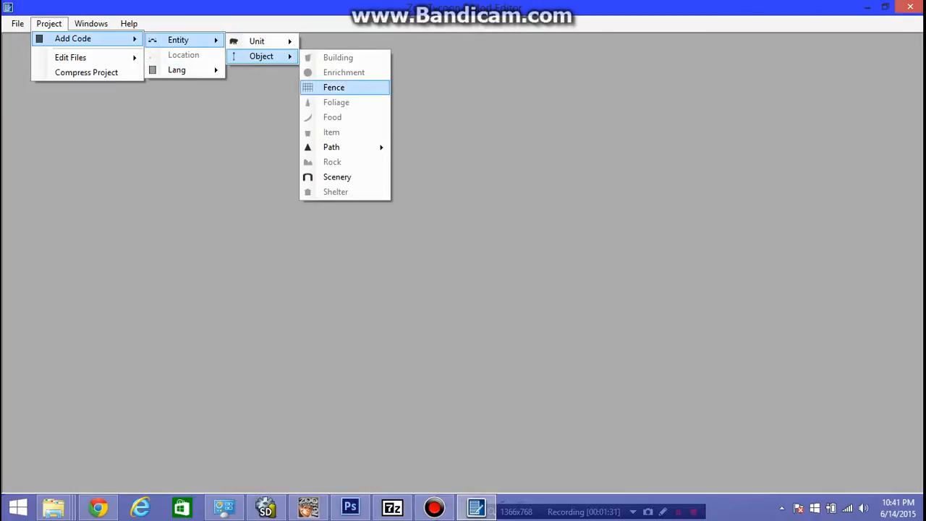
pyautogui.press('Return')
pyautogui.click(320, 200)
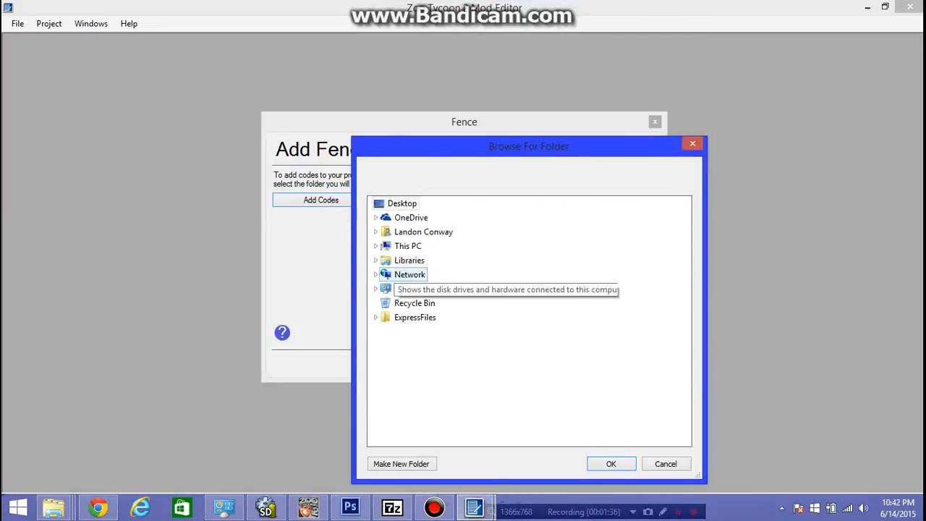
# Step: Choose the L-C - Example folder in Documents\ZT2Projects\Packs as the destination and add the fence codes
pyautogui.doubleClick(409, 260)
pyautogui.doubleClick(421, 274)
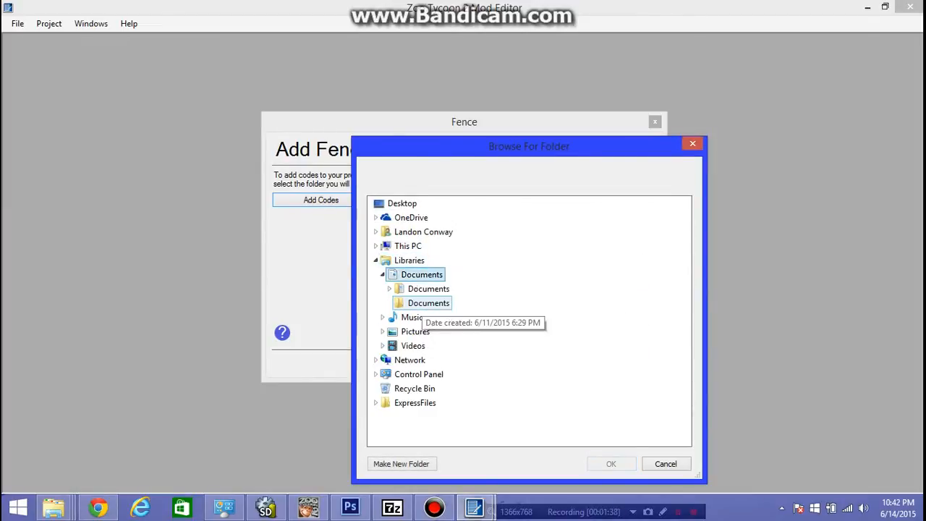
pyautogui.doubleClick(416, 288)
pyautogui.scroll(-3, 424, 403)
pyautogui.scroll(-5, 424, 403)
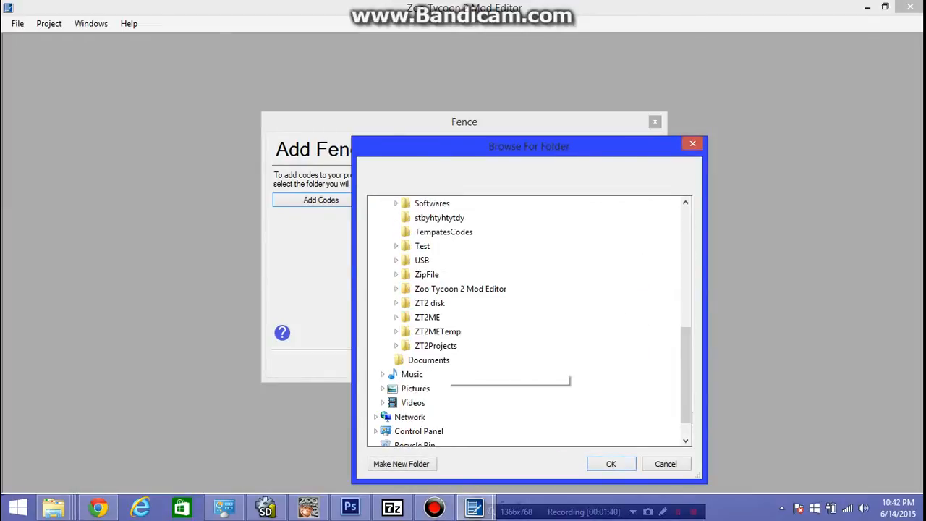
pyautogui.doubleClick(436, 317)
pyautogui.doubleClick(431, 346)
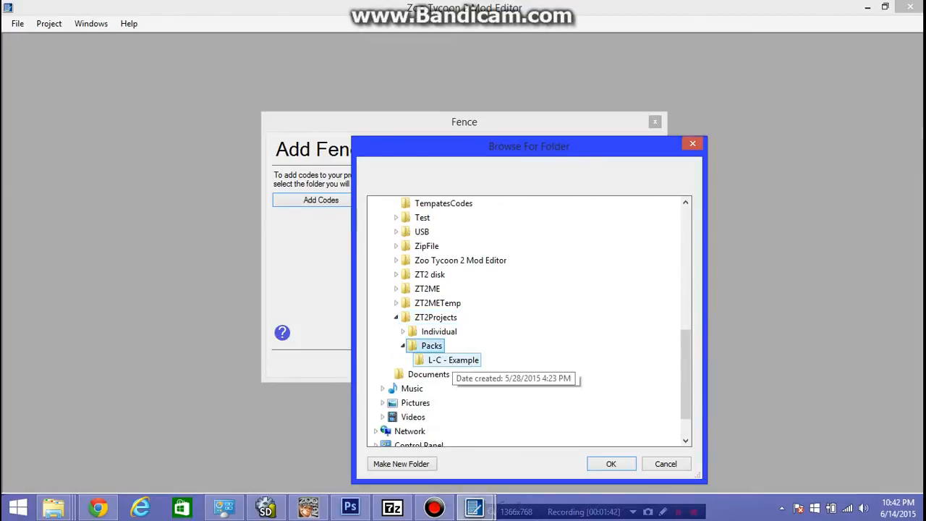
pyautogui.click(453, 359)
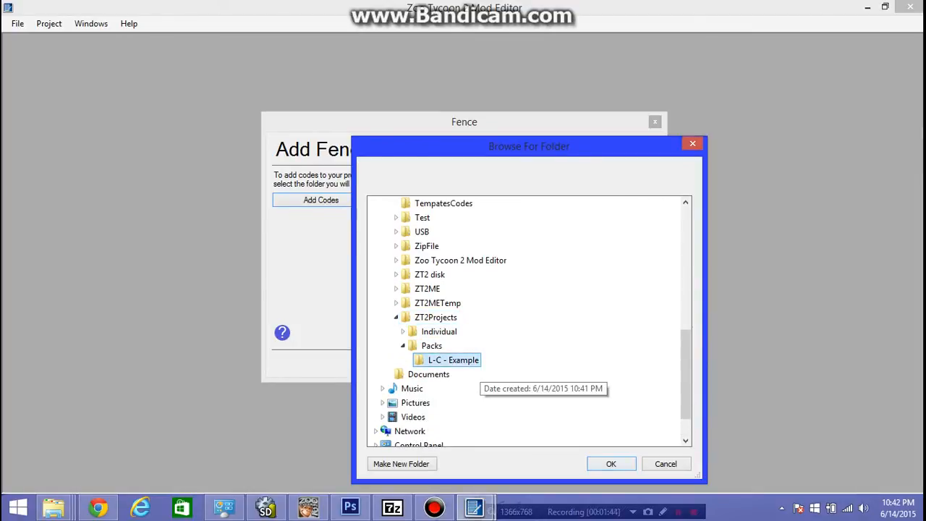
pyautogui.press('Return')
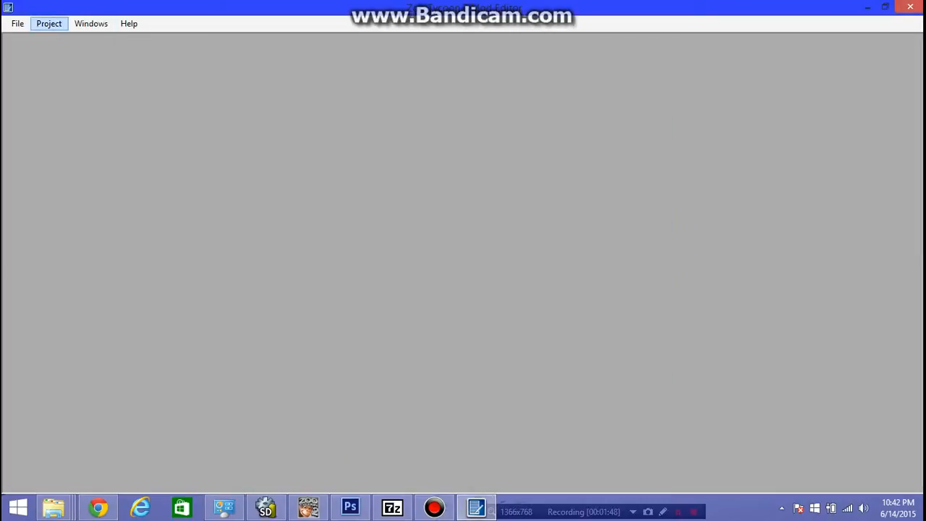
# Step: Start adding regular path object code, not elevated path, and open the destination folder selection
pyautogui.click(48, 23)
pyautogui.moveTo(73, 38)
pyautogui.moveTo(177, 40)
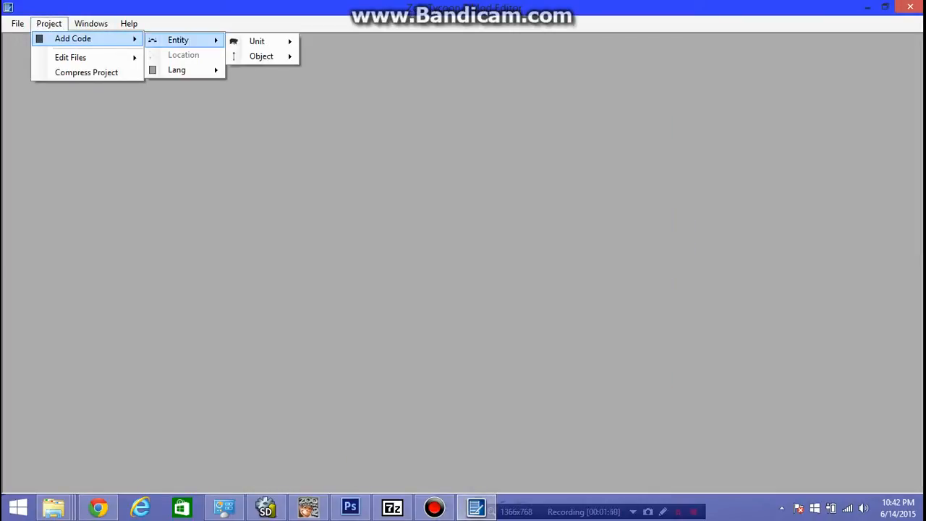
pyautogui.moveTo(261, 56)
pyautogui.moveTo(332, 147)
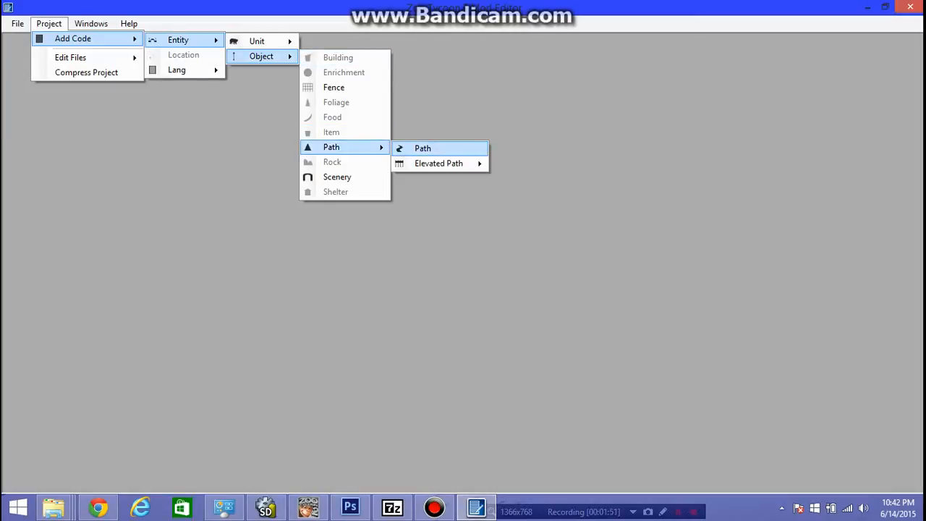
pyautogui.click(419, 146)
pyautogui.click(320, 199)
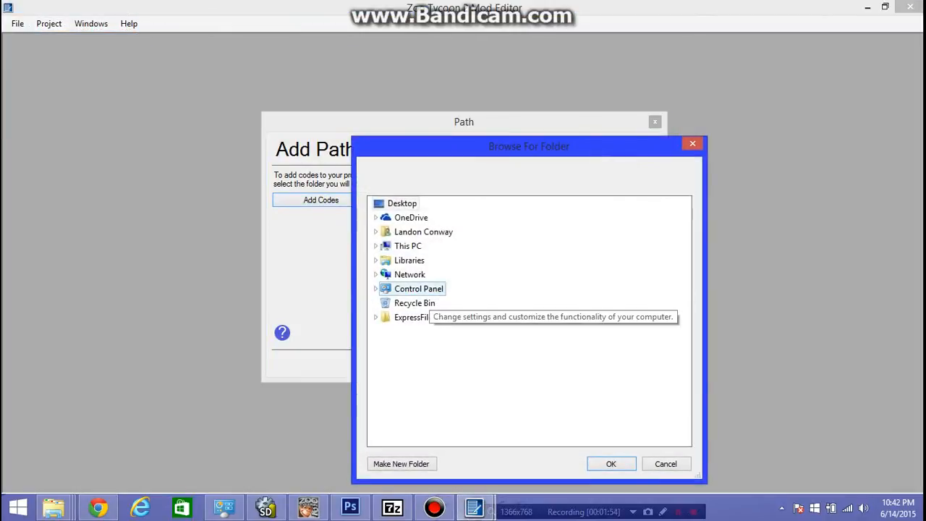
# Step: Choose the L-C - Example folder in ZT2Projects\Packs as the destination and finish adding the path codes
pyautogui.doubleClick(409, 260)
pyautogui.doubleClick(422, 274)
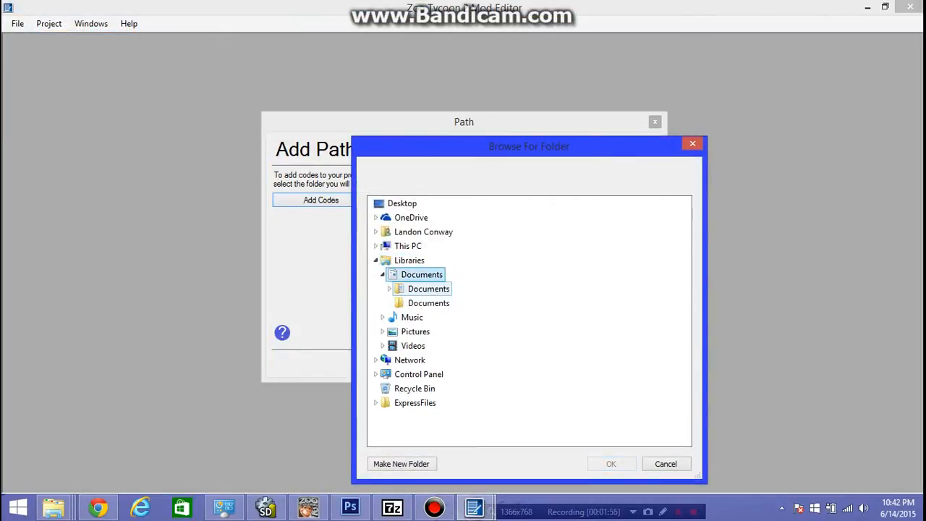
pyautogui.doubleClick(428, 288)
pyautogui.scroll(-5, 456, 402)
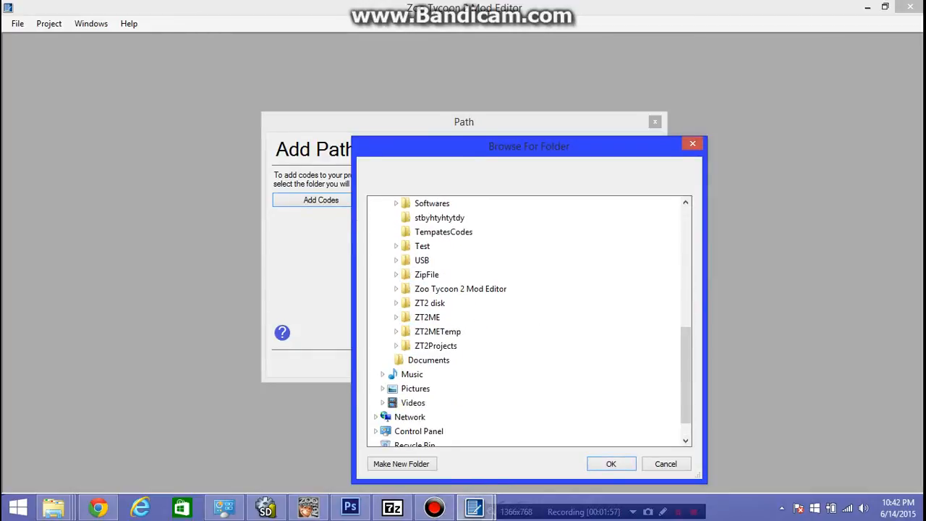
pyautogui.doubleClick(436, 346)
pyautogui.doubleClick(439, 360)
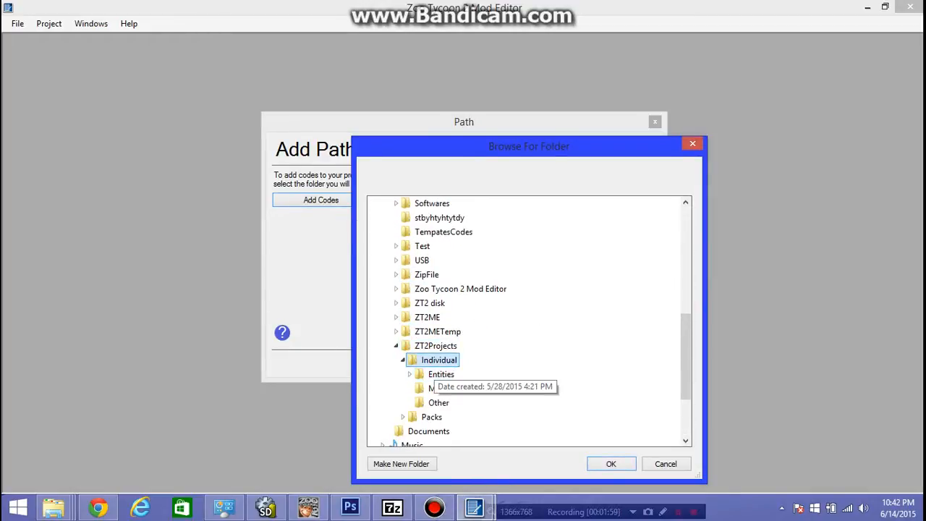
pyautogui.doubleClick(439, 360)
pyautogui.doubleClick(431, 374)
pyautogui.click(453, 388)
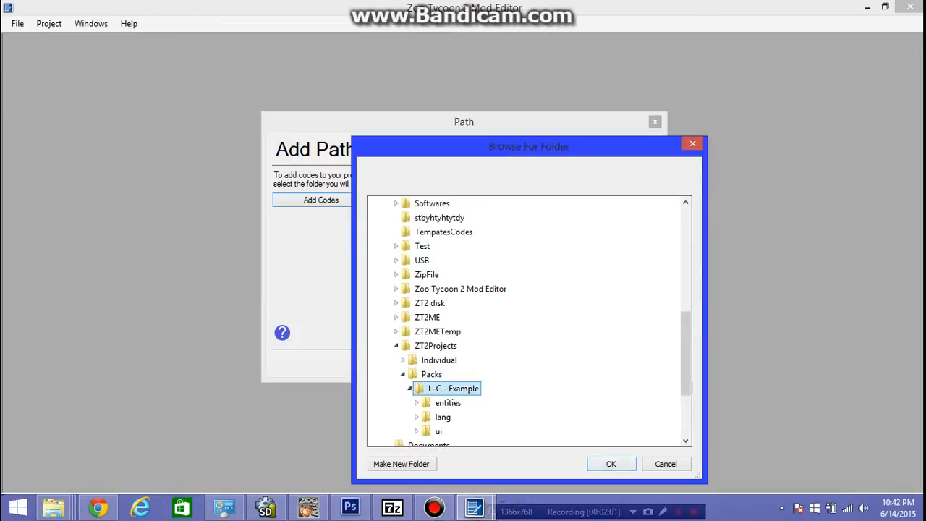
pyautogui.click(610, 464)
pyautogui.click(566, 361)
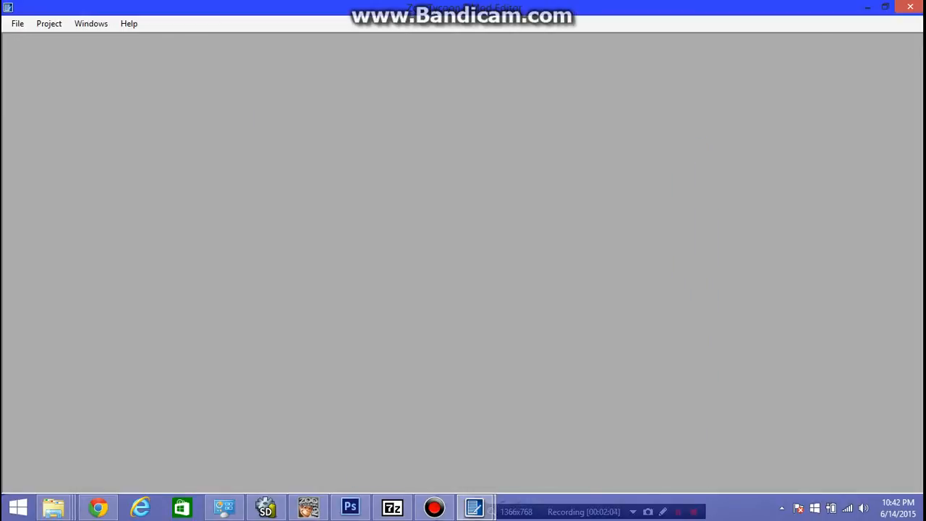
# Step: Open the File Renamer and set it to rename folders
pyautogui.click(48, 23)
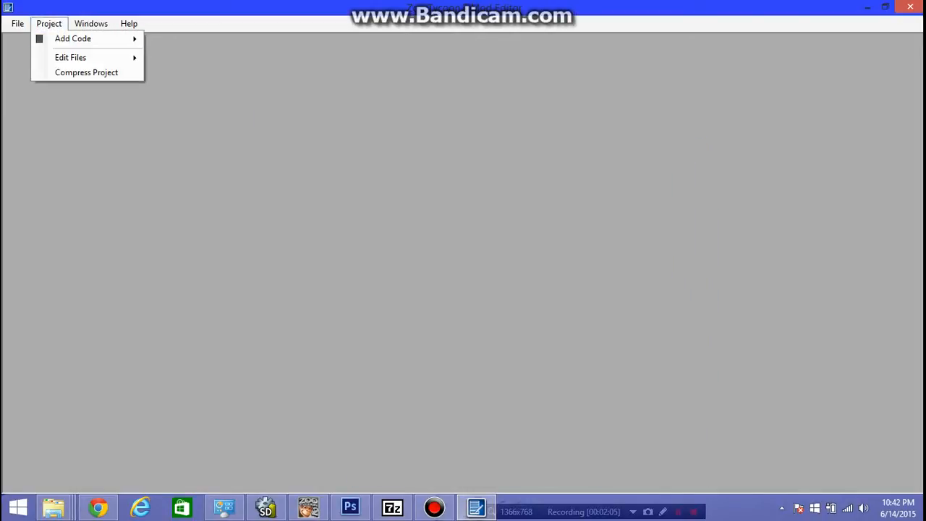
pyautogui.moveTo(72, 38)
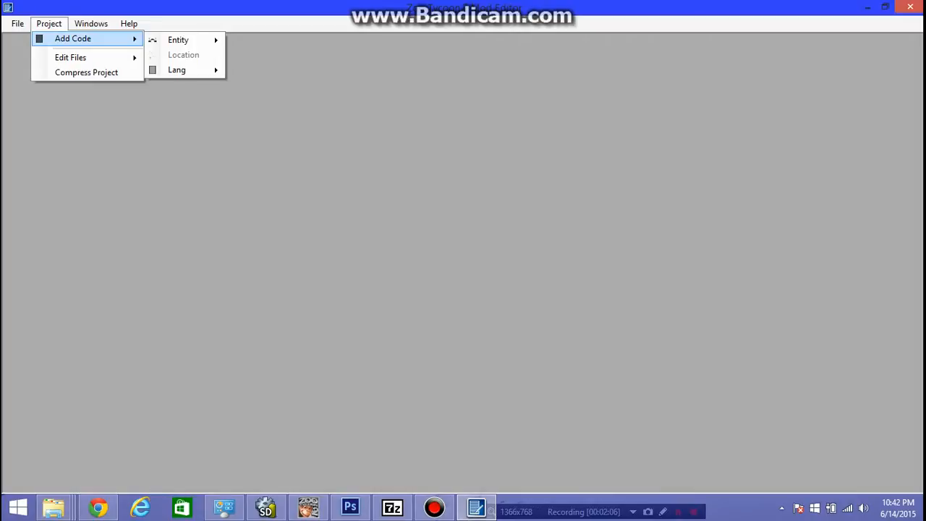
pyautogui.moveTo(70, 57)
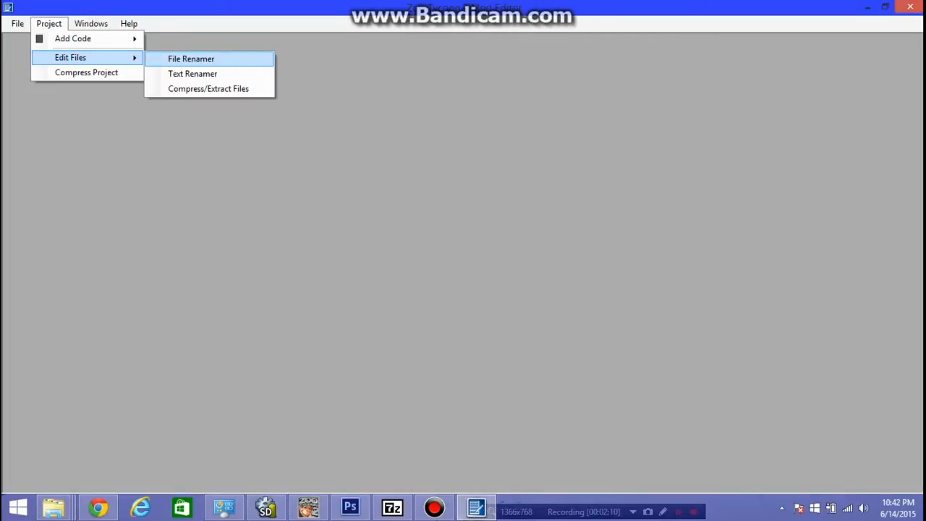
pyautogui.click(191, 59)
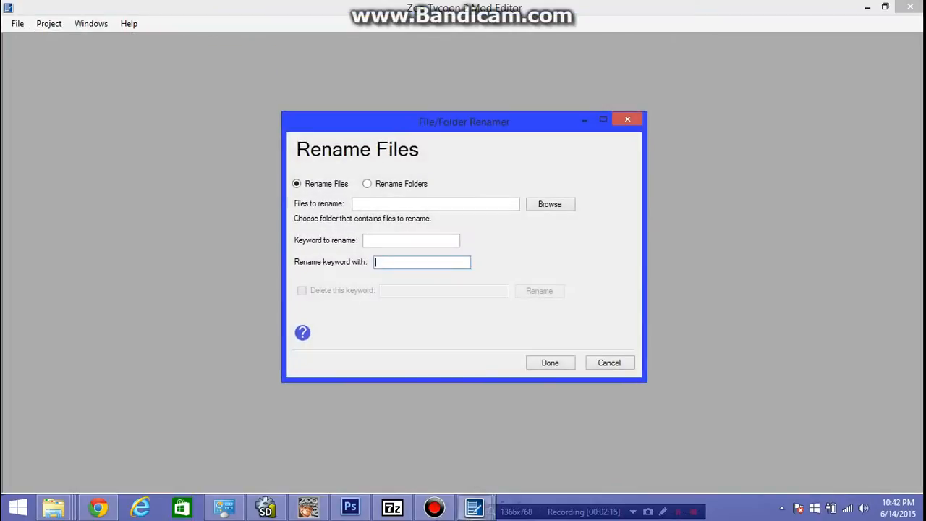
pyautogui.click(355, 204)
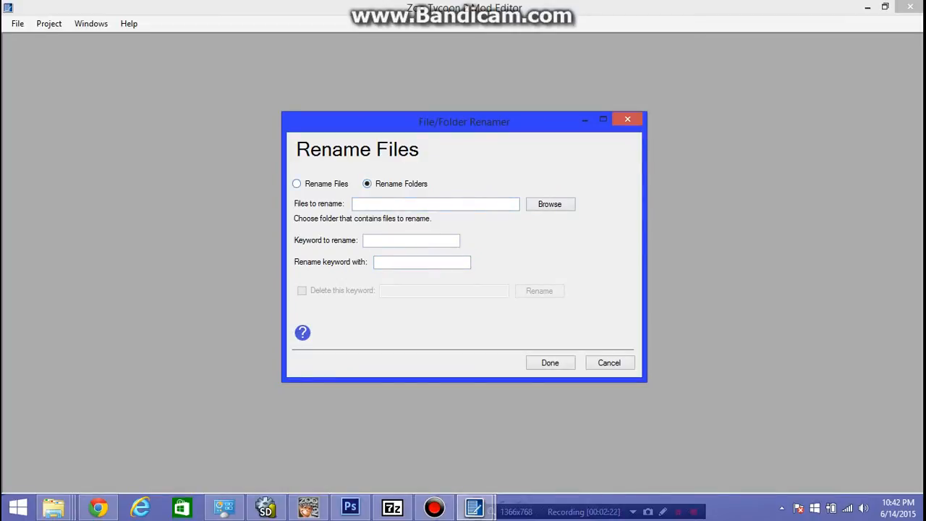
# Step: Choose the fences folder in ZT2Projects\Packs\L-C - Example\entities\objects as the location of the folders to rename
pyautogui.click(550, 204)
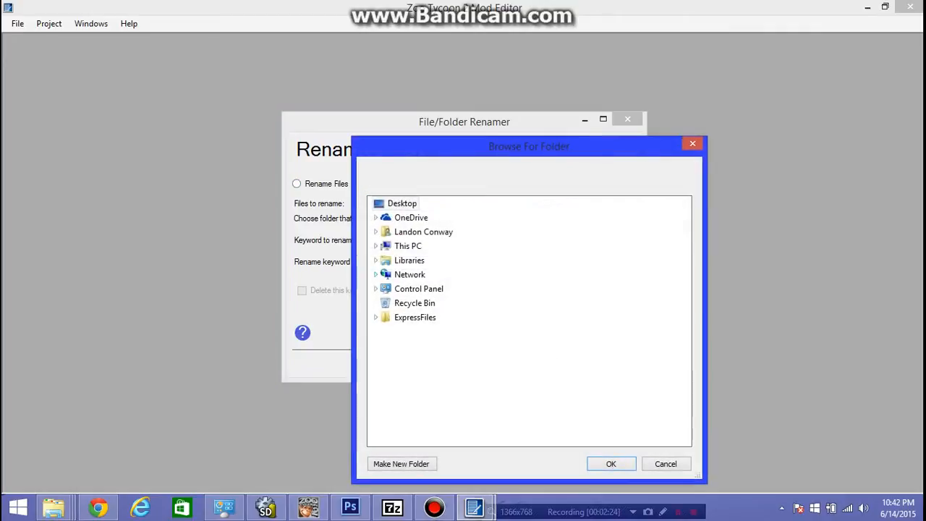
pyautogui.moveTo(528, 145); pyautogui.dragTo(459, 93)
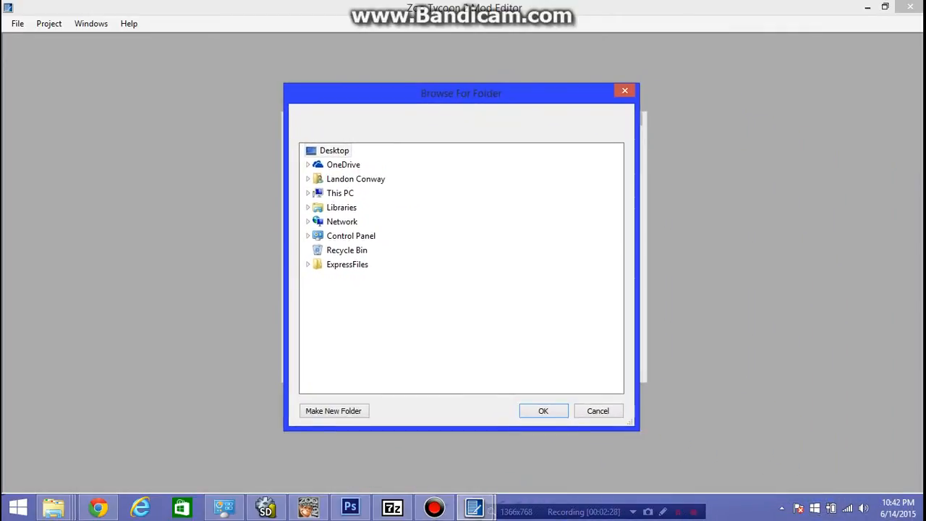
pyautogui.doubleClick(341, 207)
pyautogui.doubleClick(354, 221)
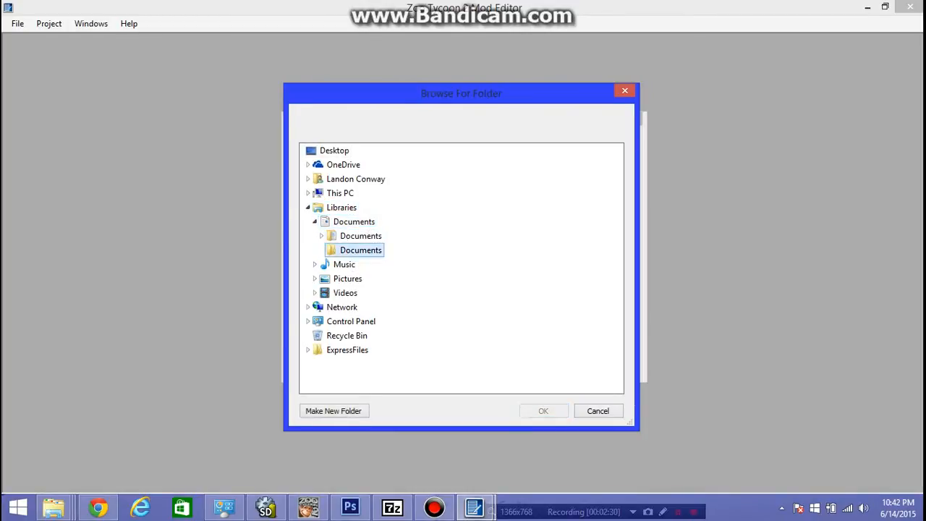
pyautogui.doubleClick(347, 236)
pyautogui.scroll(-6, 365, 278)
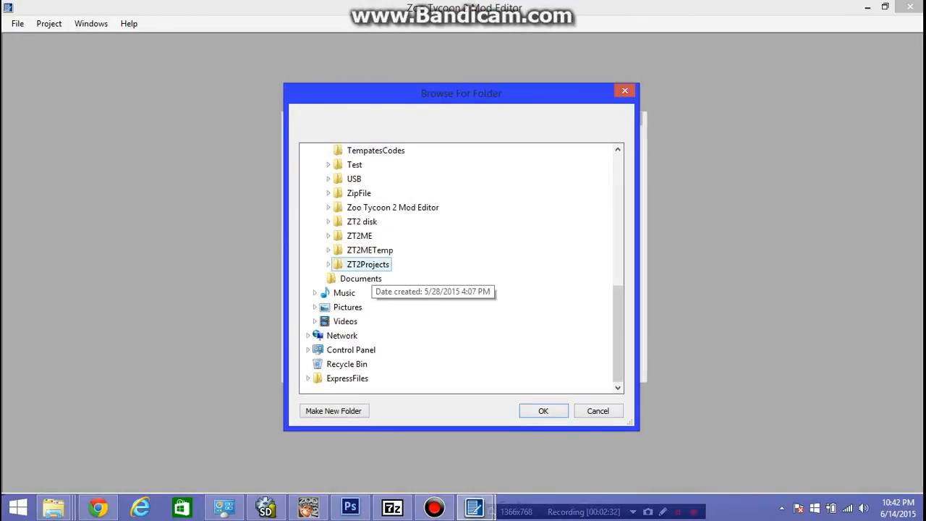
pyautogui.doubleClick(367, 264)
pyautogui.doubleClick(364, 292)
pyautogui.doubleClick(385, 306)
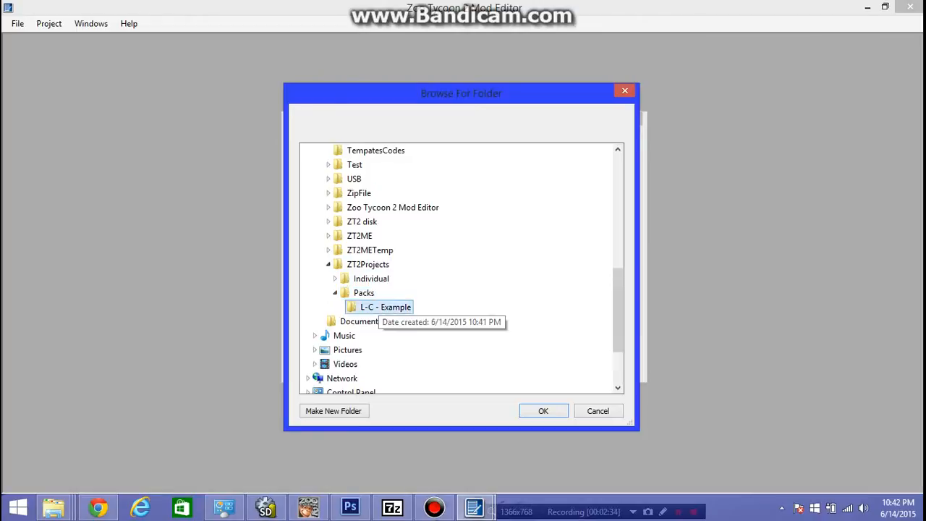
pyautogui.doubleClick(379, 321)
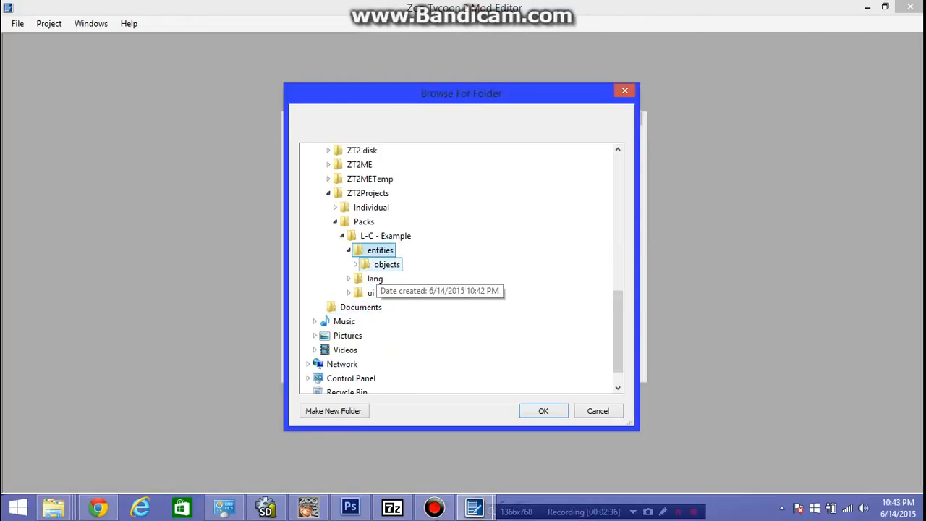
pyautogui.doubleClick(387, 264)
pyautogui.doubleClick(392, 279)
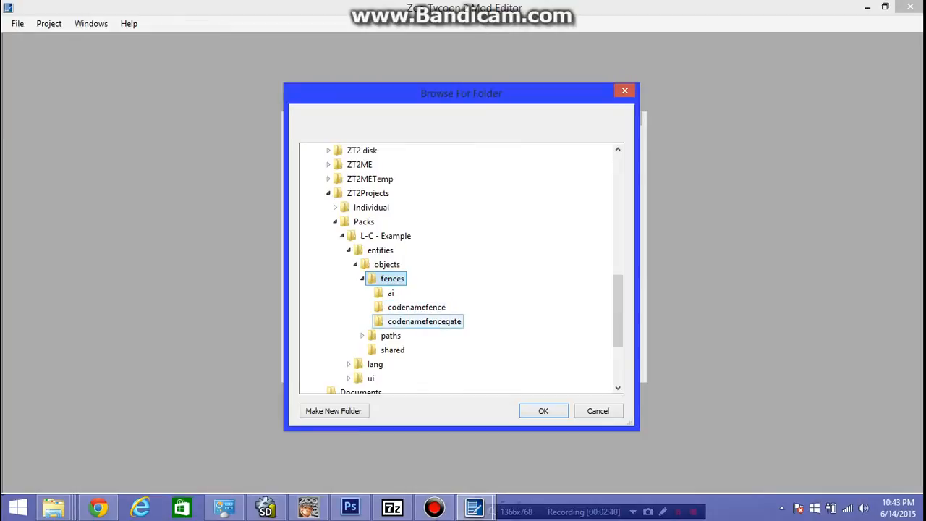
pyautogui.press('Return')
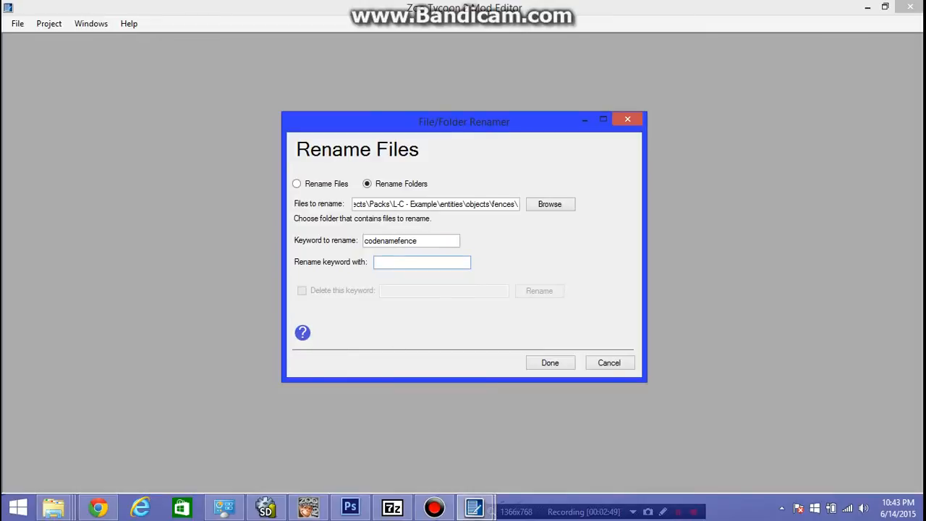
# Step: Rename the fence folders by replacing the keyword codenamefence with woodaviary
pyautogui.write('oodaviary')
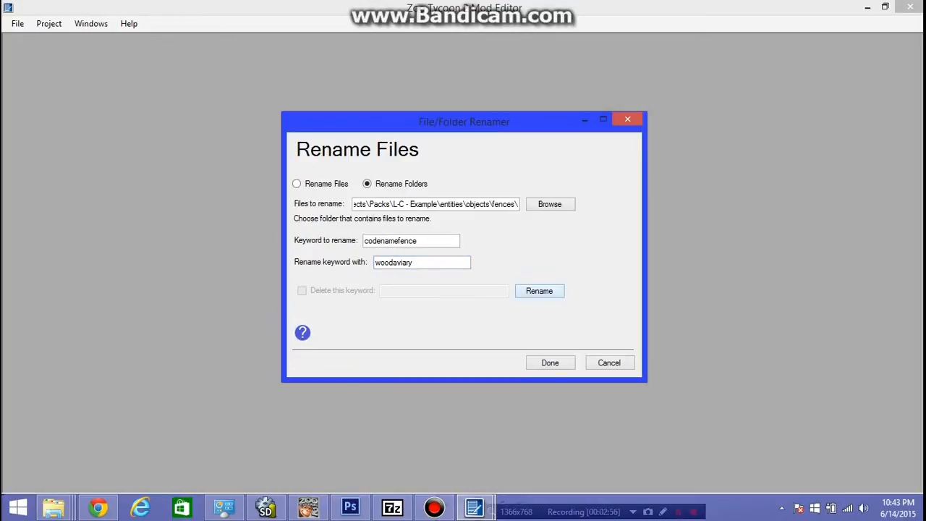
pyautogui.press('Return')
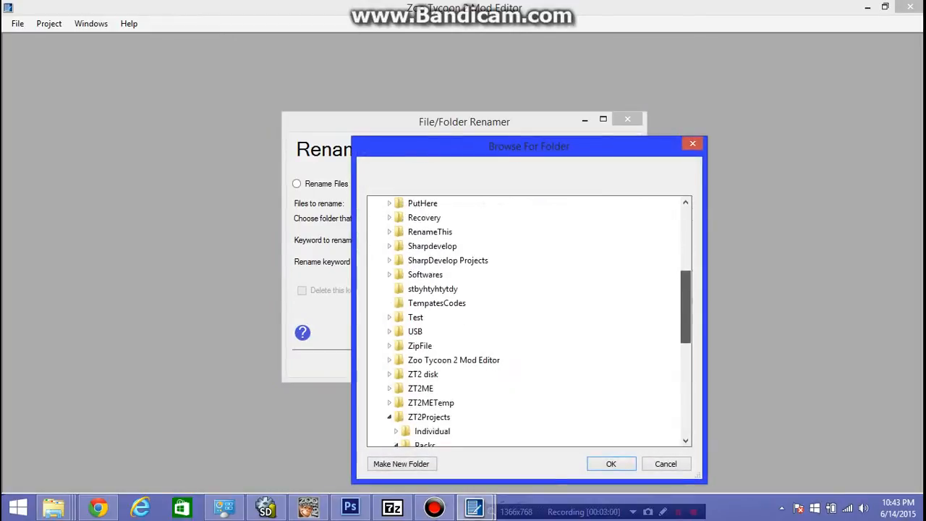
# Step: Choose the paths folder in L-C - Example\entities\objects and rename its folders by replacing the keyword codenamepath with woodpath
pyautogui.click(423, 345)
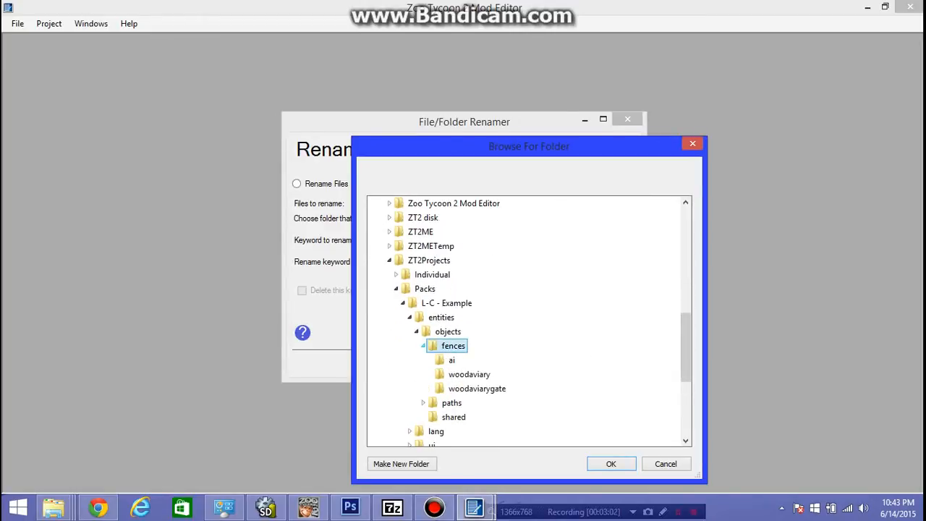
pyautogui.click(423, 346)
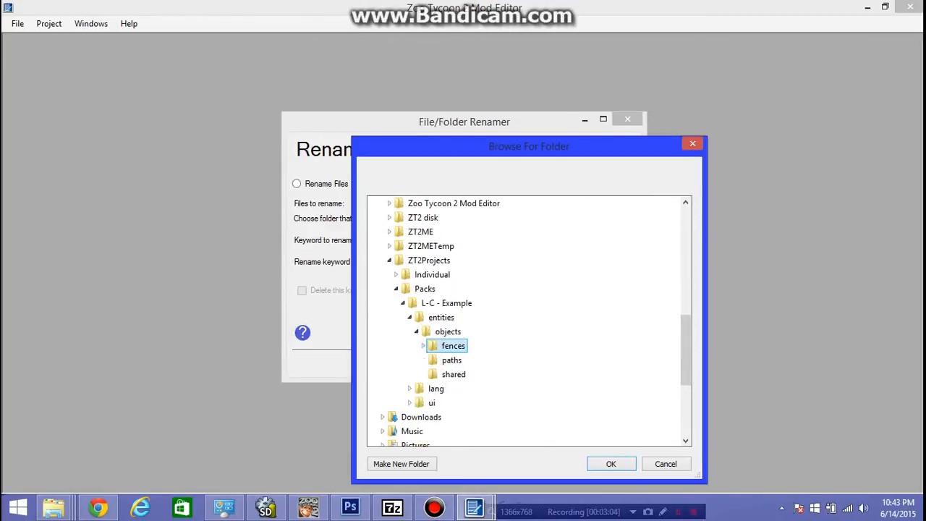
pyautogui.click(451, 359)
pyautogui.click(423, 360)
pyautogui.click(611, 464)
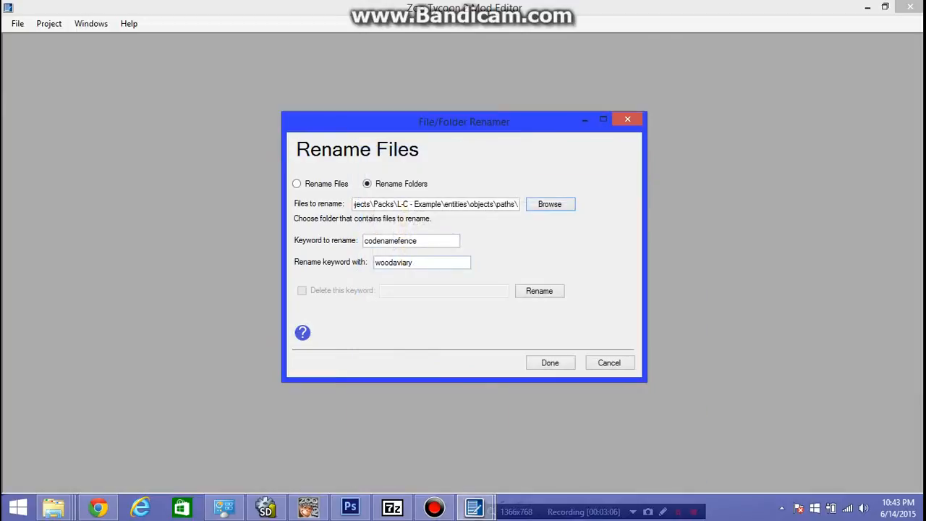
pyautogui.press('Tab')
pyautogui.click(418, 240)
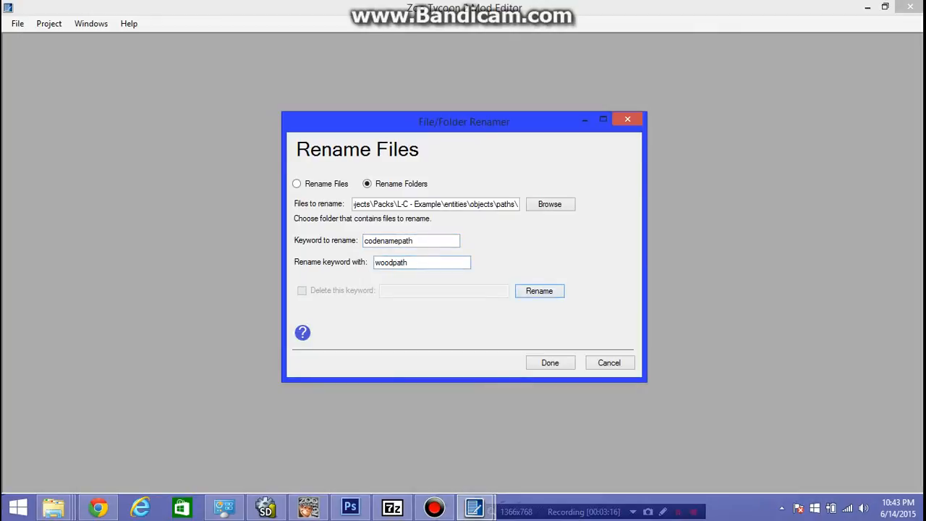
# Step: Check the folder names inside the fences and paths folders of L-C - Example without choosing another location
pyautogui.click(549, 204)
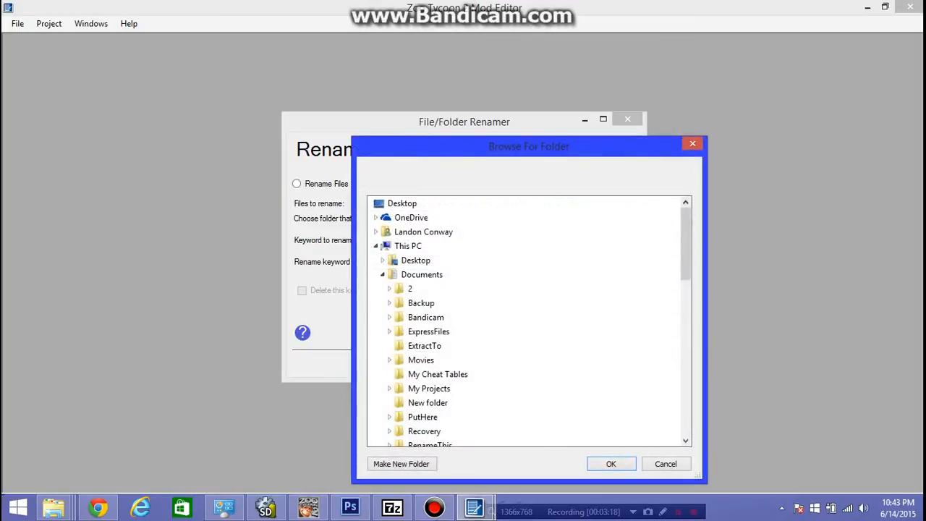
pyautogui.scroll(-3, 434, 347)
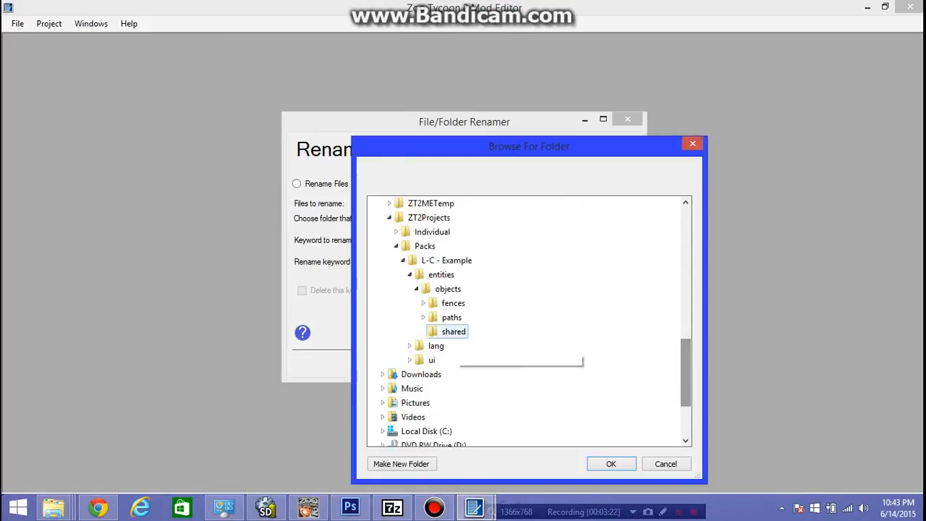
pyautogui.click(423, 317)
pyautogui.click(423, 303)
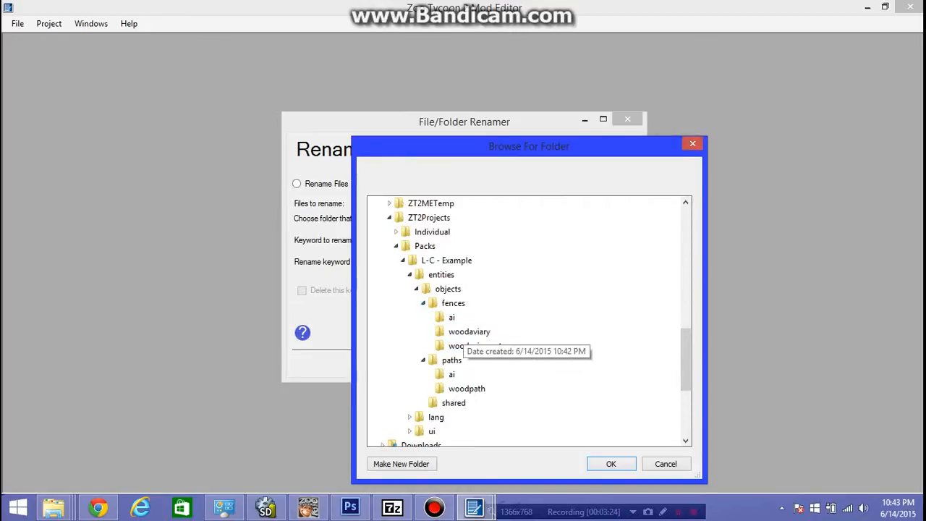
pyautogui.click(664, 463)
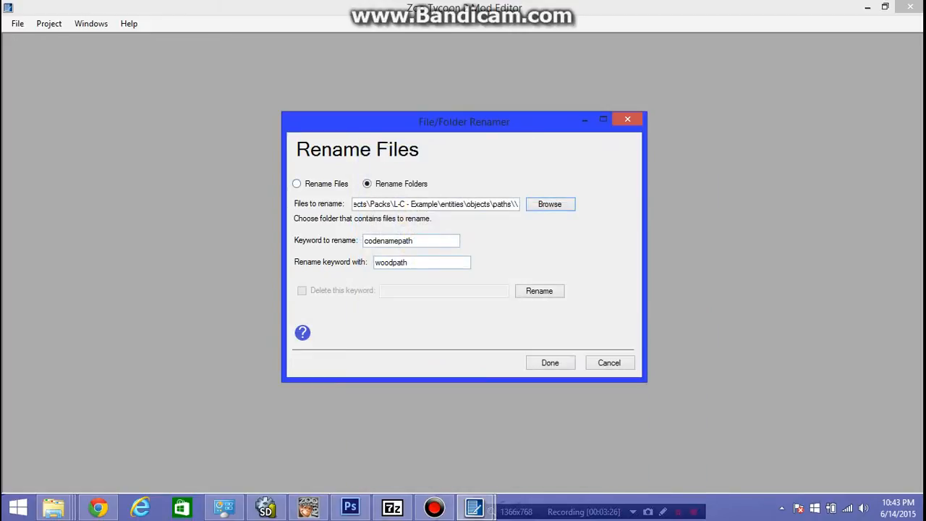
# Step: Set the renamer to rename files and browse the Documents library to ZT2Projects\Packs\L-C - Example for their location
pyautogui.click(296, 183)
pyautogui.click(550, 204)
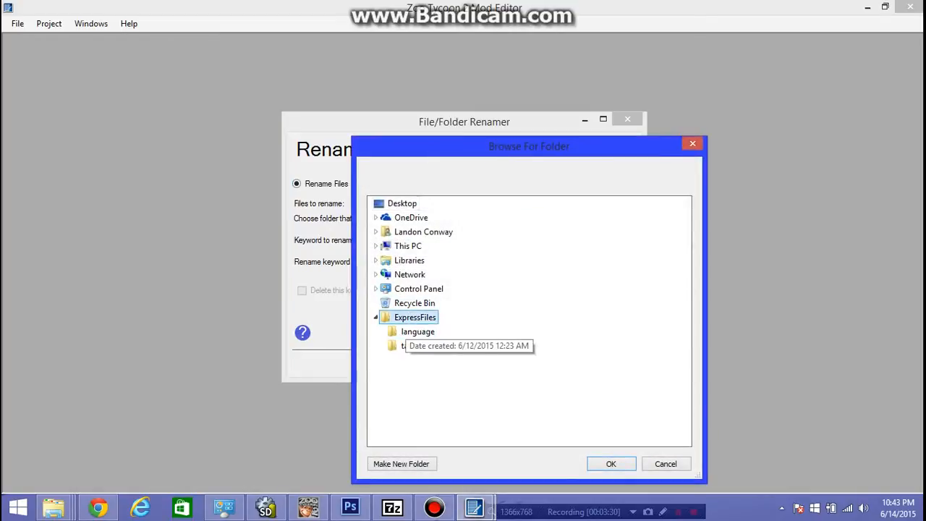
pyautogui.click(410, 259)
pyautogui.click(421, 274)
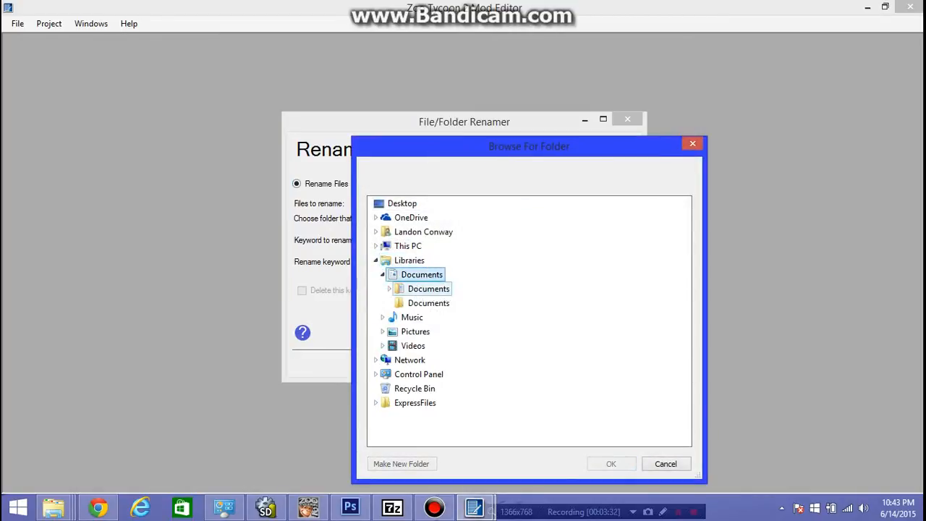
pyautogui.click(429, 289)
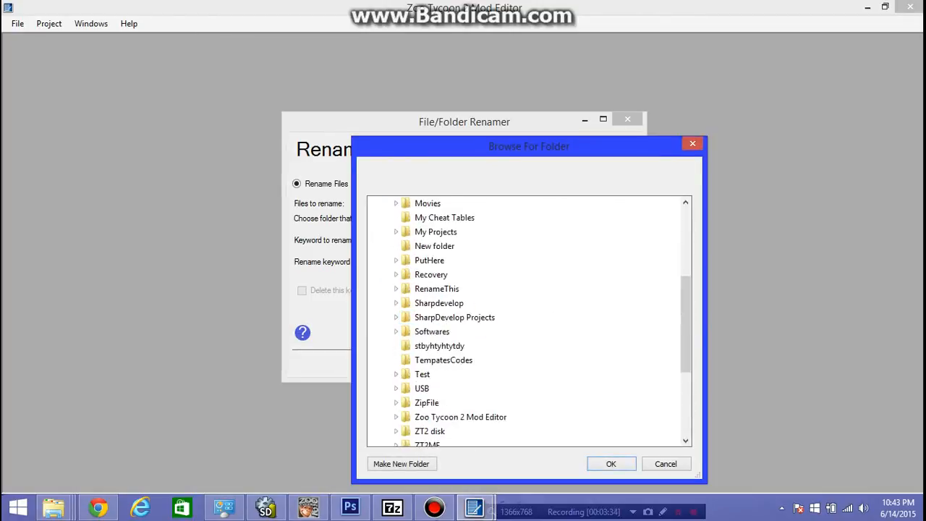
pyautogui.scroll(-2, 438, 347)
pyautogui.click(437, 374)
pyautogui.click(435, 388)
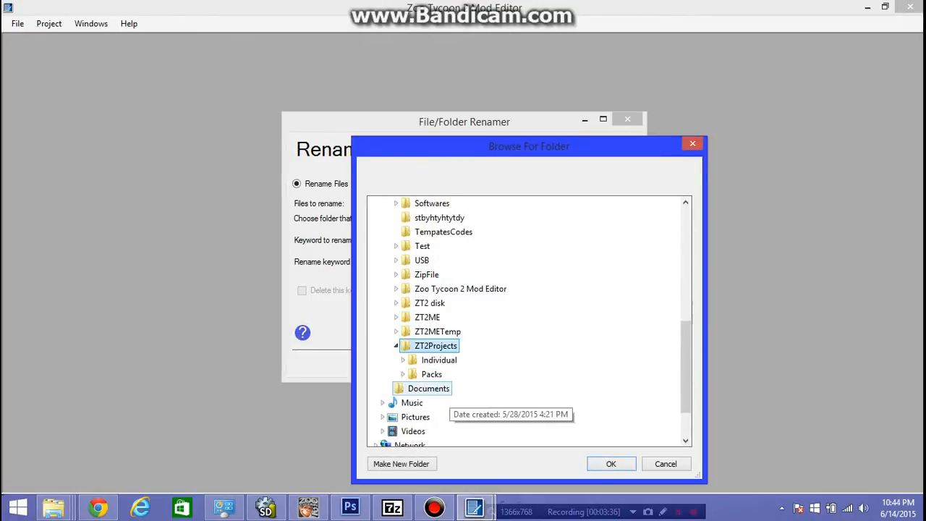
pyautogui.click(431, 374)
pyautogui.click(453, 389)
pyautogui.scroll(-2, 453, 398)
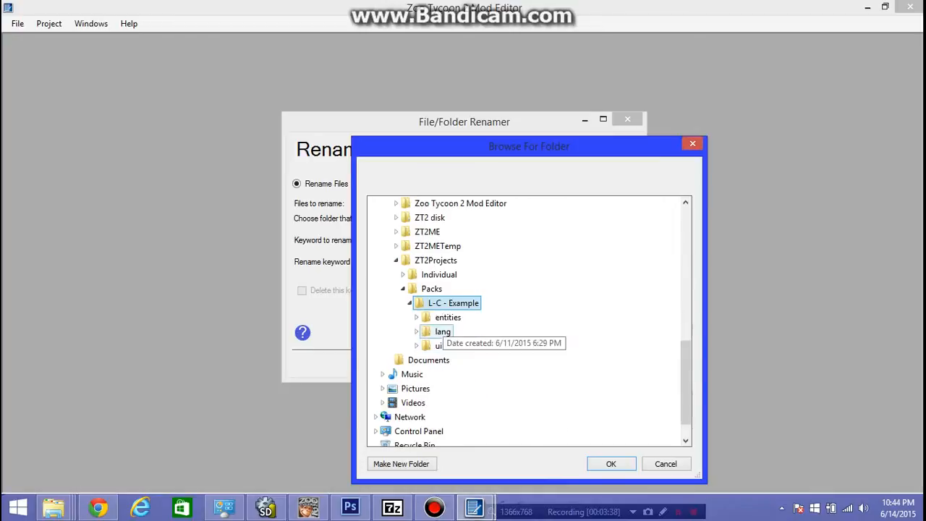
# Step: Choose the entities\objects\fences\ai folder as the location of the files to rename
pyautogui.click(447, 316)
pyautogui.scroll(-1, 446, 316)
pyautogui.scroll(-2, 448, 325)
pyautogui.click(454, 317)
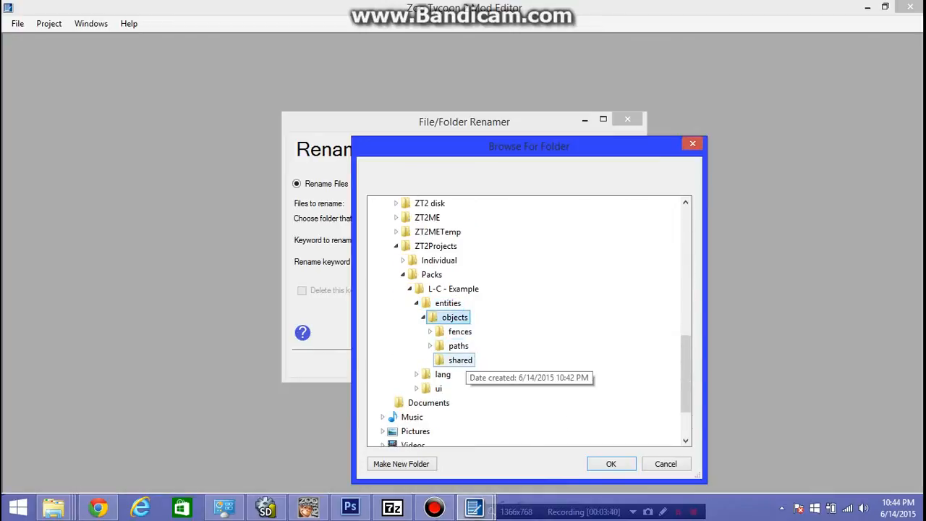
pyautogui.click(458, 331)
pyautogui.scroll(-1, 458, 345)
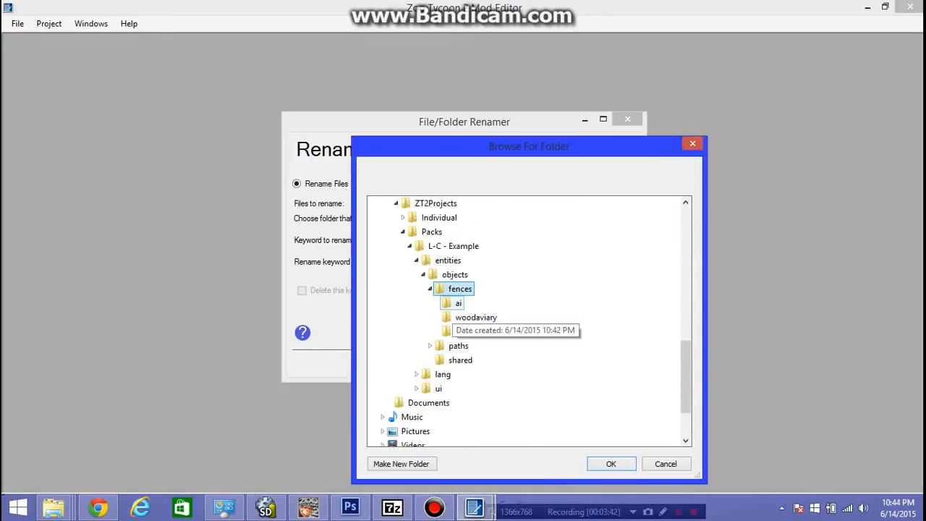
pyautogui.click(457, 303)
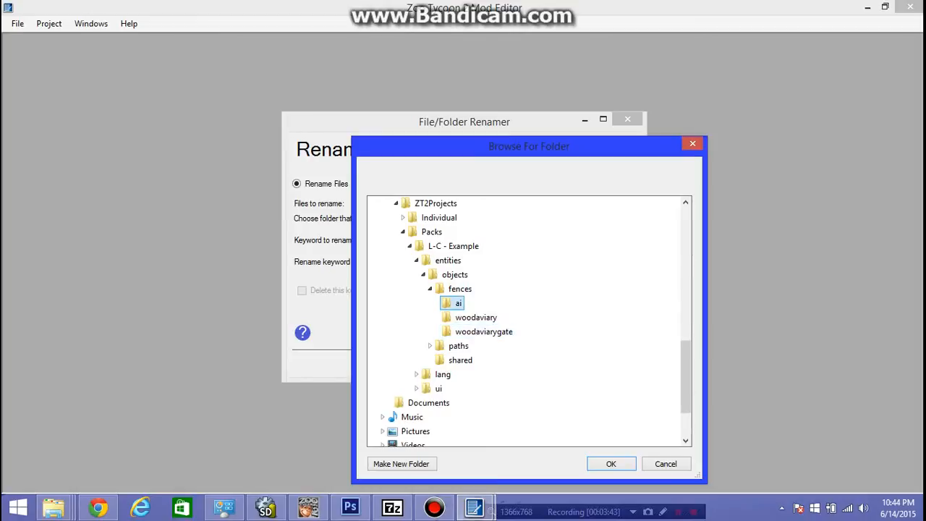
pyautogui.click(611, 463)
# Step: Switch to File Explorer and examine the file names in L-C - Example\entities\objects\fences\ai
pyautogui.moveTo(53, 508)
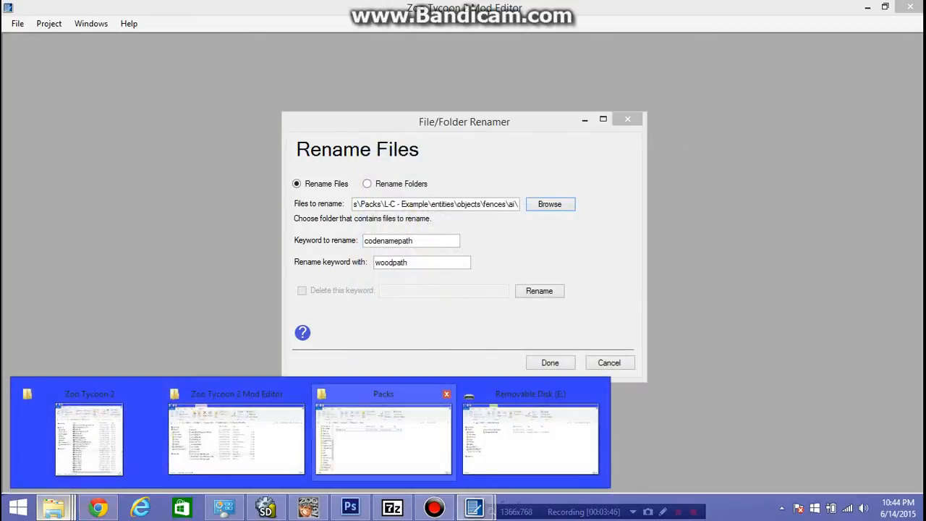
pyautogui.click(383, 434)
pyautogui.doubleClick(173, 196)
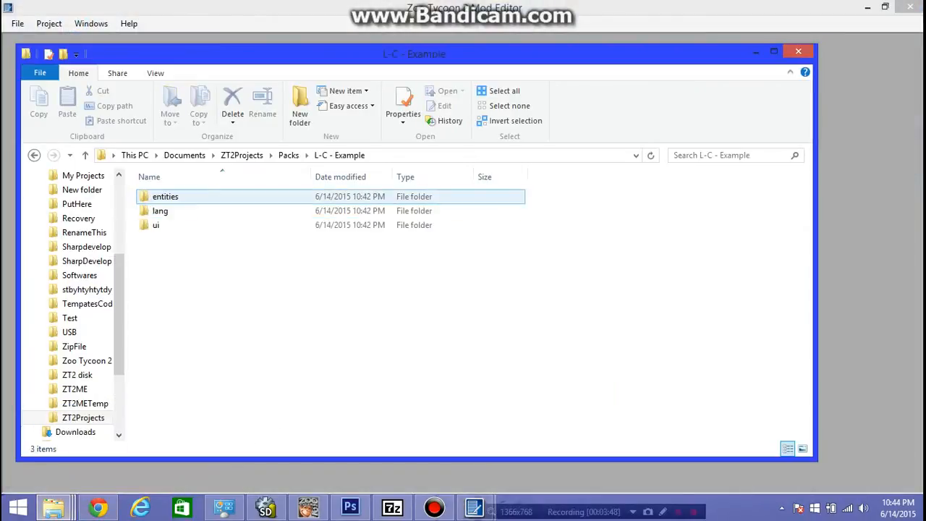
pyautogui.doubleClick(174, 196)
pyautogui.doubleClick(174, 196)
pyautogui.doubleClick(173, 196)
pyautogui.doubleClick(173, 196)
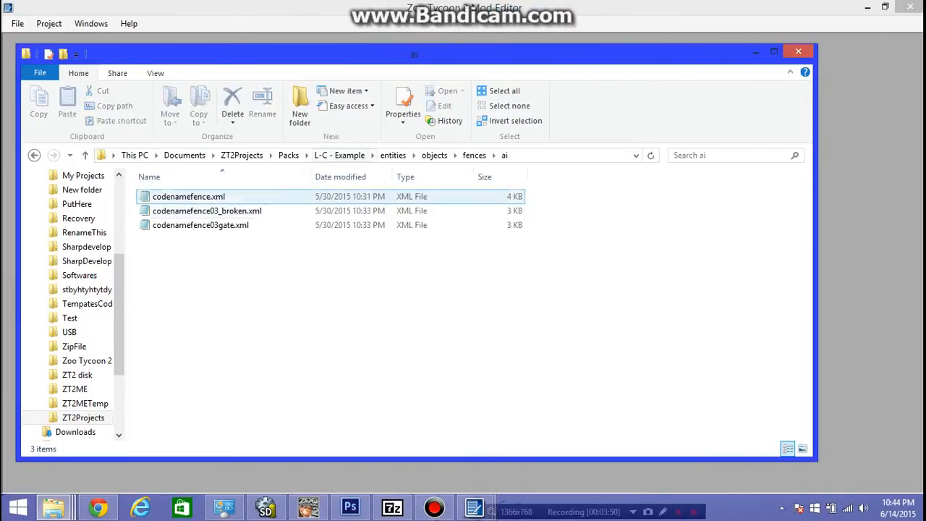
pyautogui.moveTo(207, 211); pyautogui.dragTo(148, 120)
pyautogui.moveTo(341, 299); pyautogui.dragTo(171, 185)
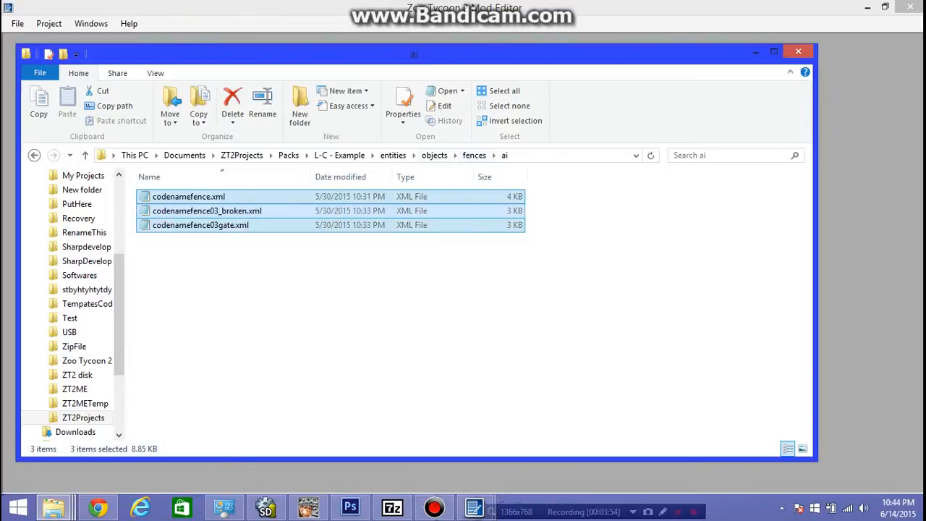
# Step: Examine the file names in the woodaviary and woodaviarygate fence folders
pyautogui.click(474, 154)
pyautogui.doubleClick(171, 210)
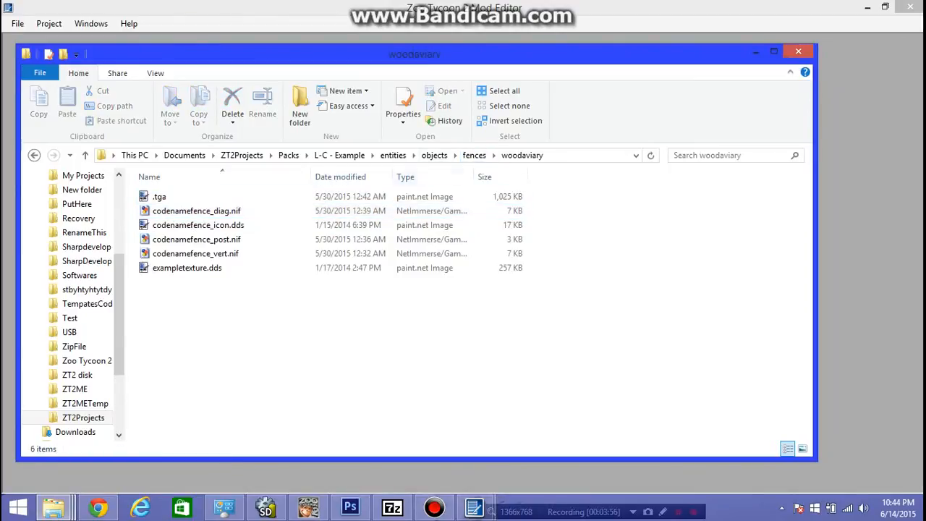
pyautogui.click(474, 155)
pyautogui.doubleClick(180, 225)
pyautogui.click(473, 155)
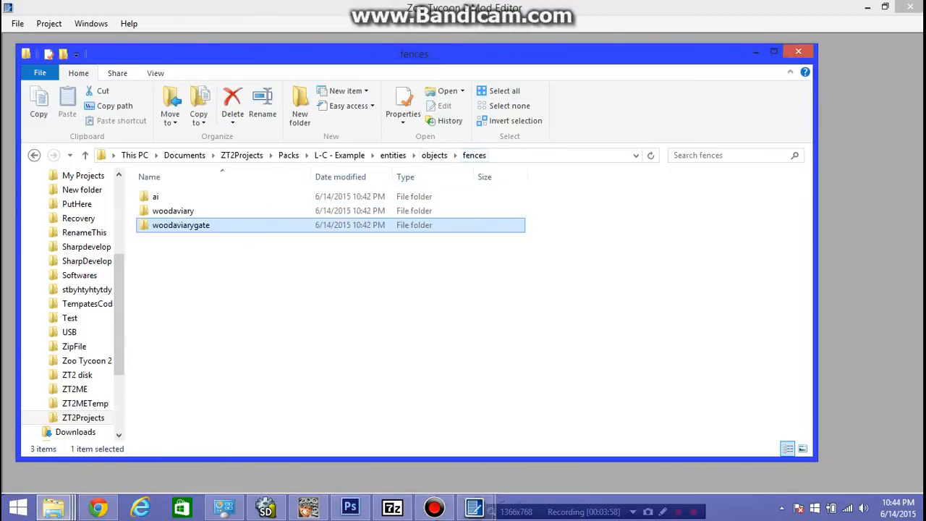
pyautogui.click(155, 196)
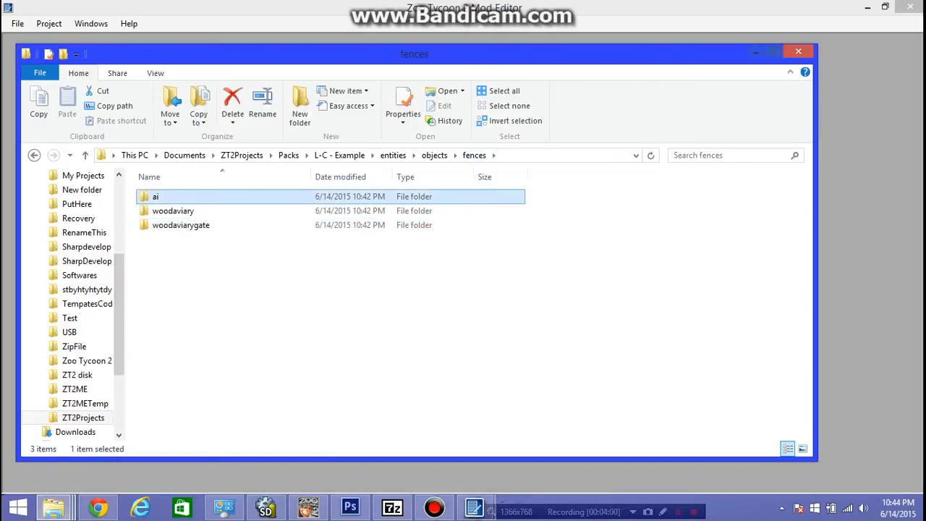
# Step: Return to the renamer and replace codenamefence with woodaviary in the file names of the fences ai and woodaviary folders
pyautogui.click(755, 52)
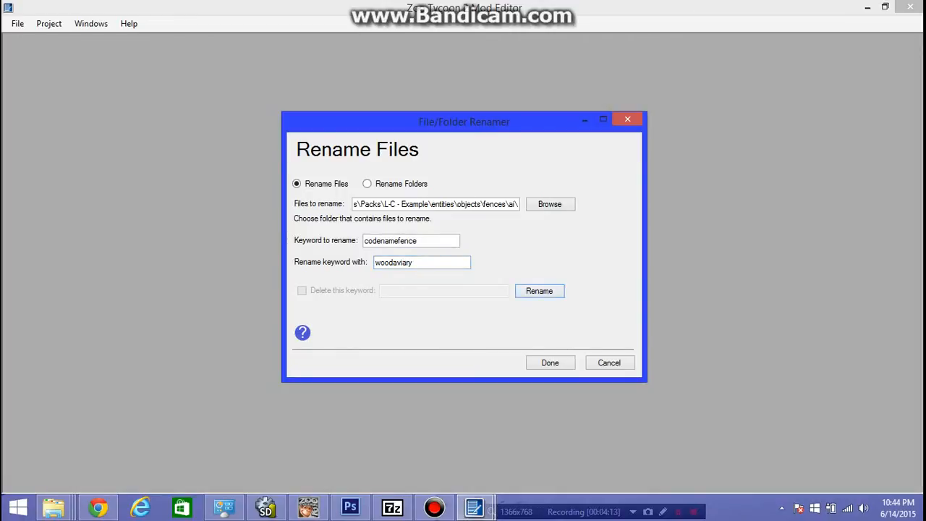
pyautogui.click(549, 204)
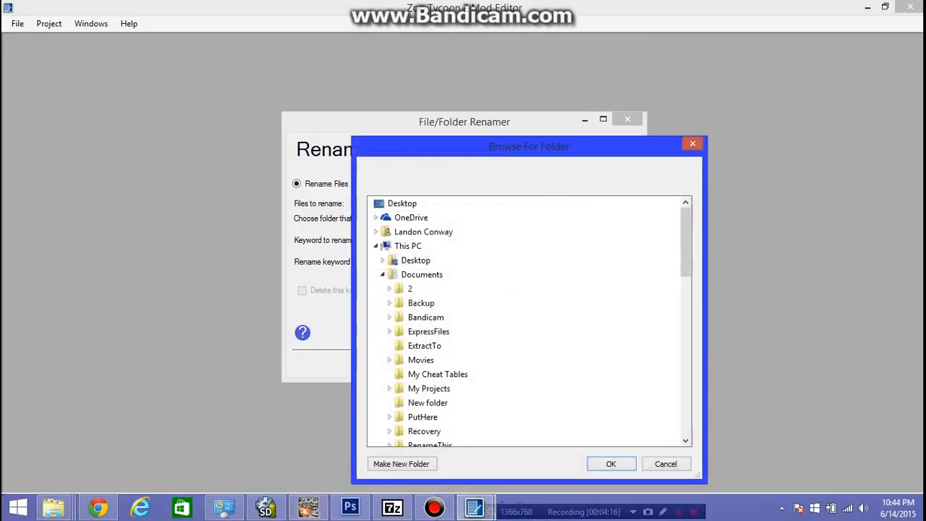
pyautogui.scroll(-4, 528, 318)
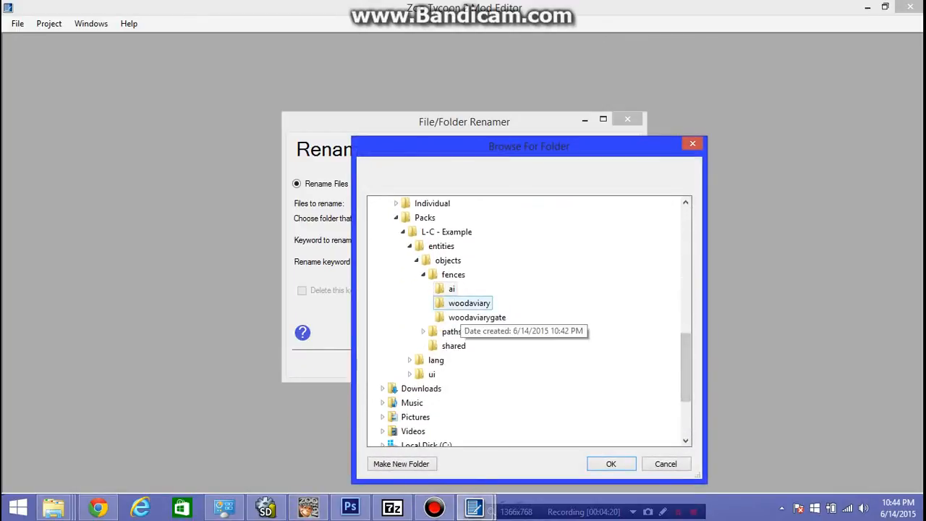
pyautogui.click(469, 303)
pyautogui.click(611, 463)
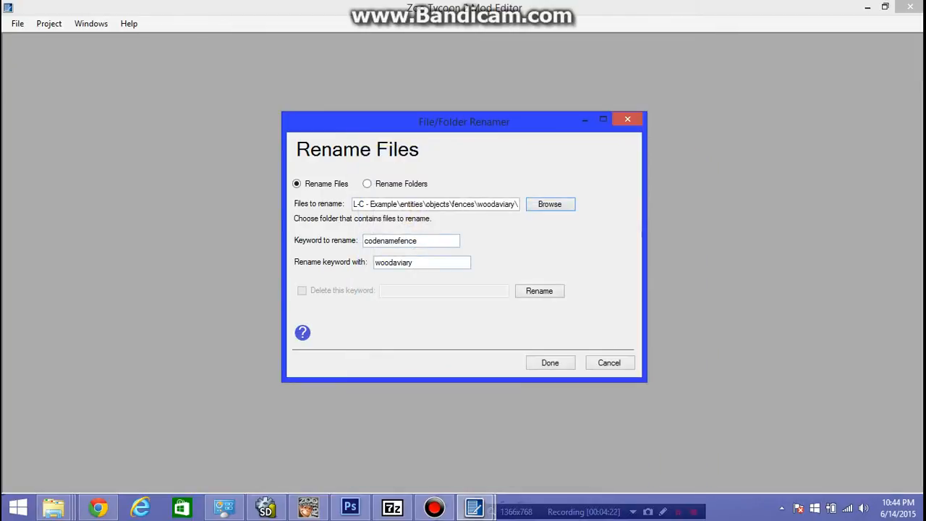
# Step: Rename the files in the woodaviarygate folder by replacing the keyword codenamefence with woodaviary
pyautogui.click(549, 204)
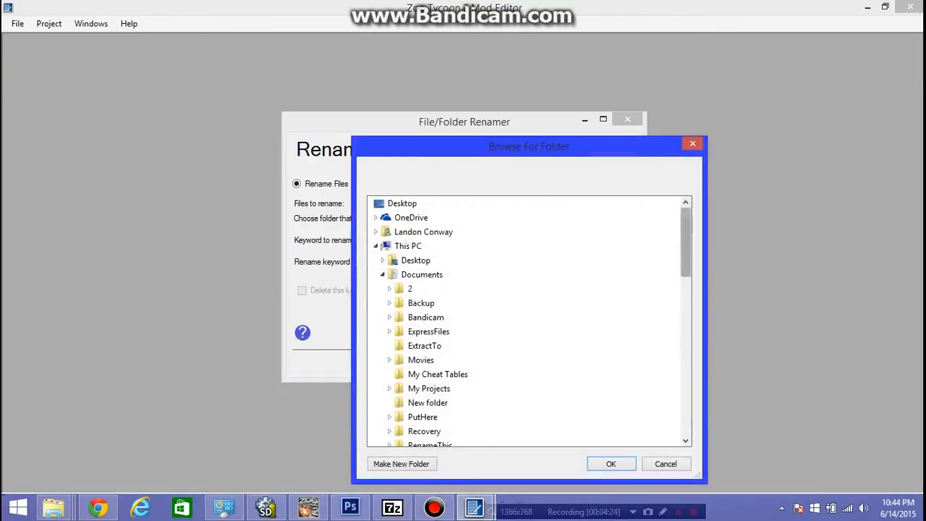
pyautogui.click(477, 389)
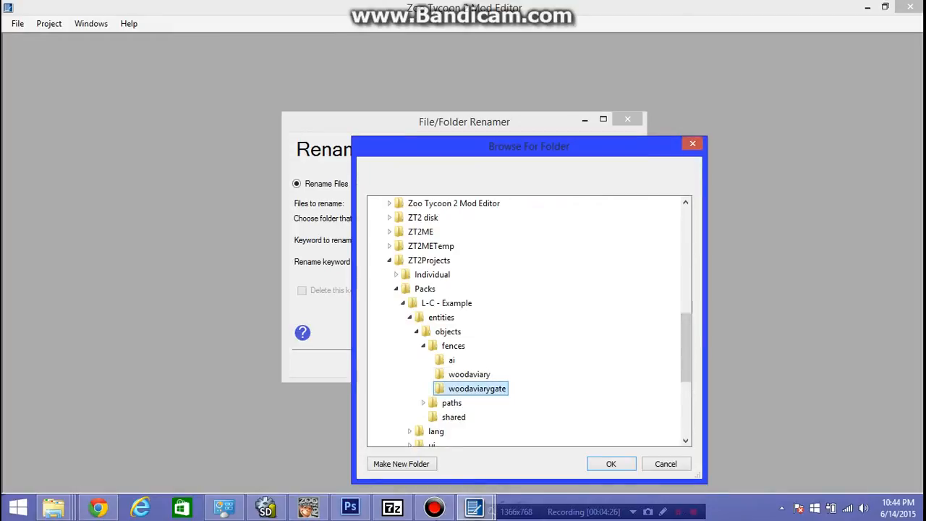
pyautogui.click(610, 464)
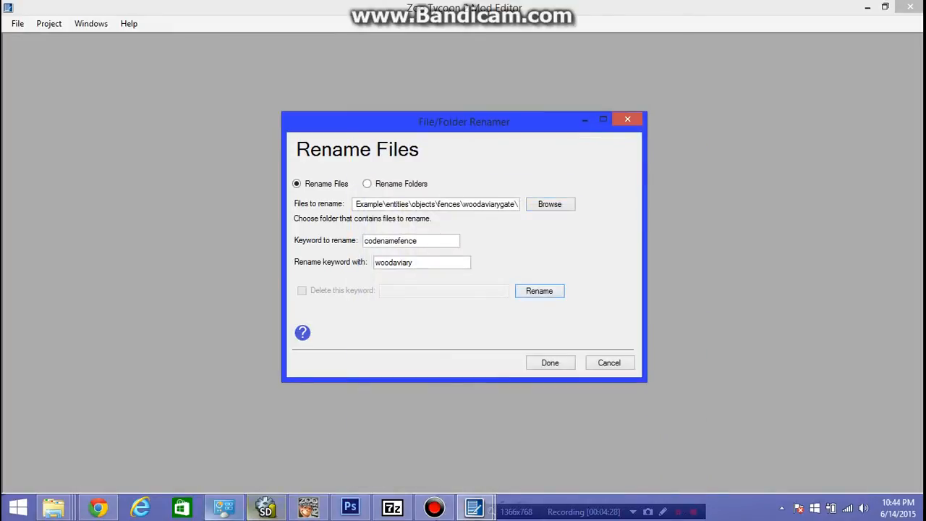
# Step: Check in File Explorer the renamed files in the ai, woodaviary and woodaviarygate fence folders, and return to the renamer
pyautogui.click(53, 507)
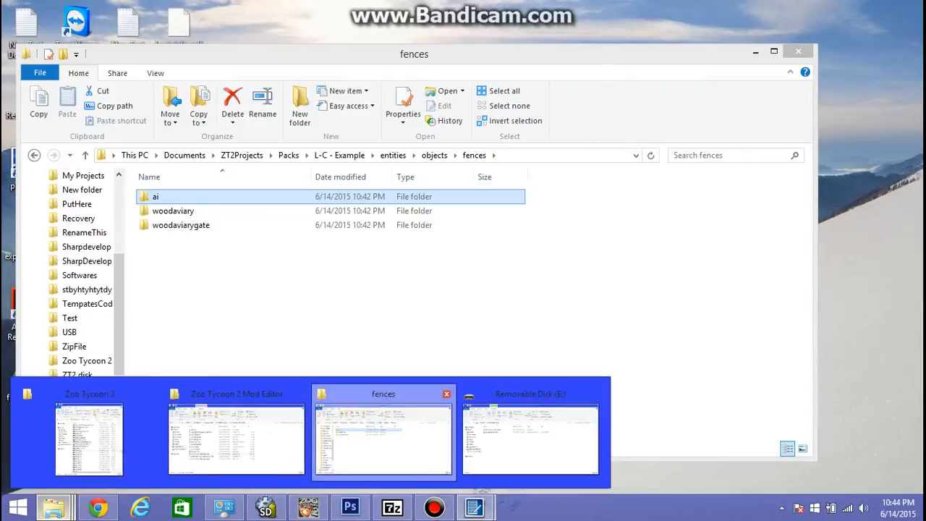
pyautogui.click(383, 434)
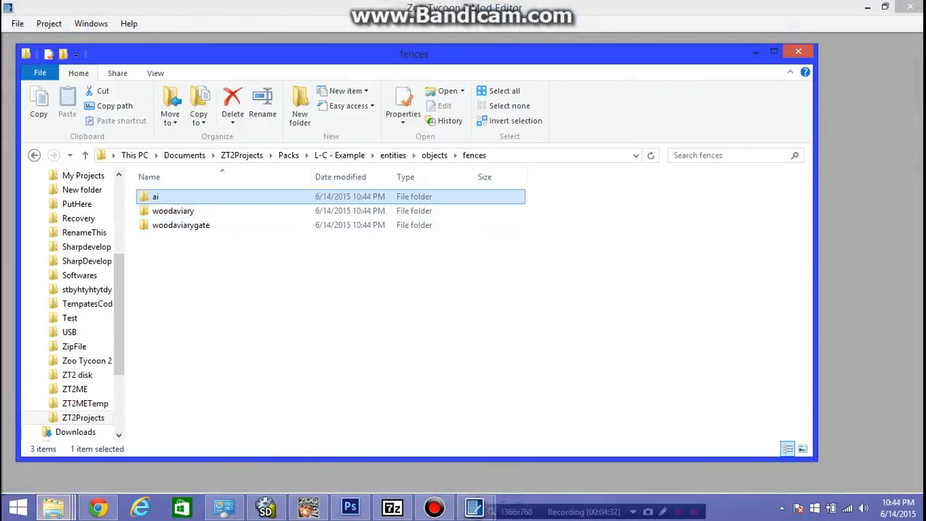
pyautogui.doubleClick(181, 196)
pyautogui.click(474, 155)
pyautogui.doubleClick(175, 210)
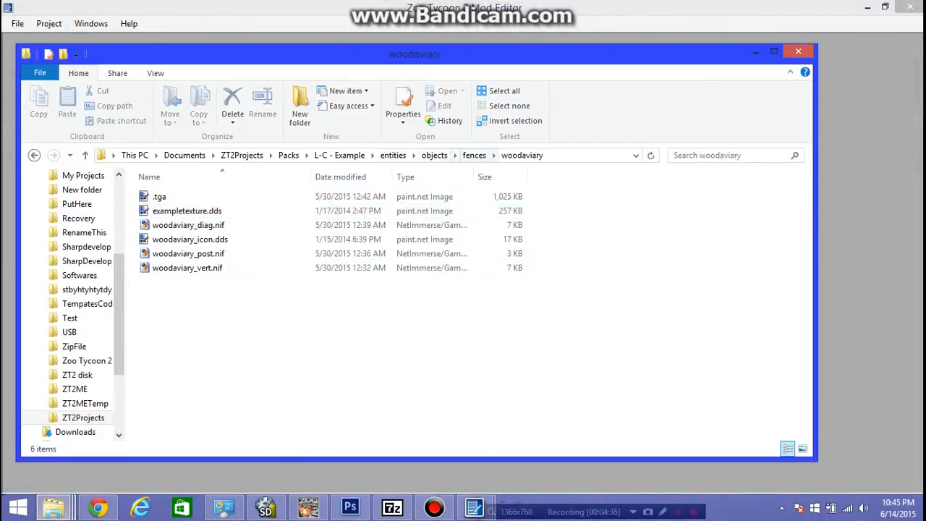
pyautogui.click(474, 155)
pyautogui.doubleClick(174, 225)
pyautogui.click(474, 155)
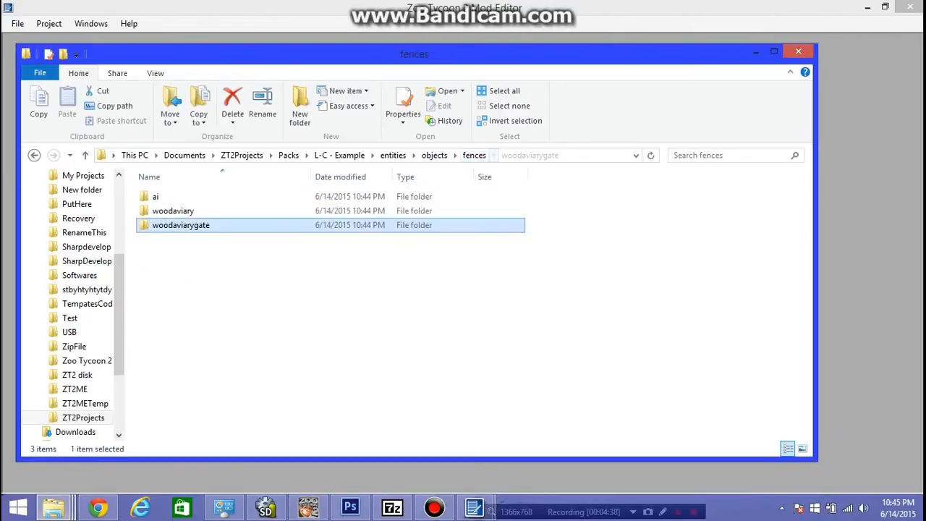
pyautogui.click(755, 51)
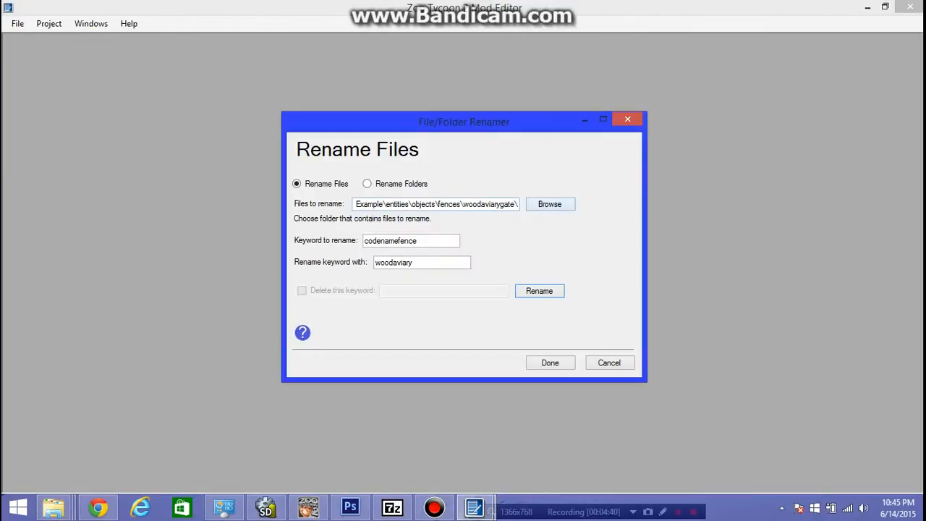
# Step: Rename the files in the L-C - Example paths ai folder, replacing the keyword codenamepath with woodpath
pyautogui.click(549, 204)
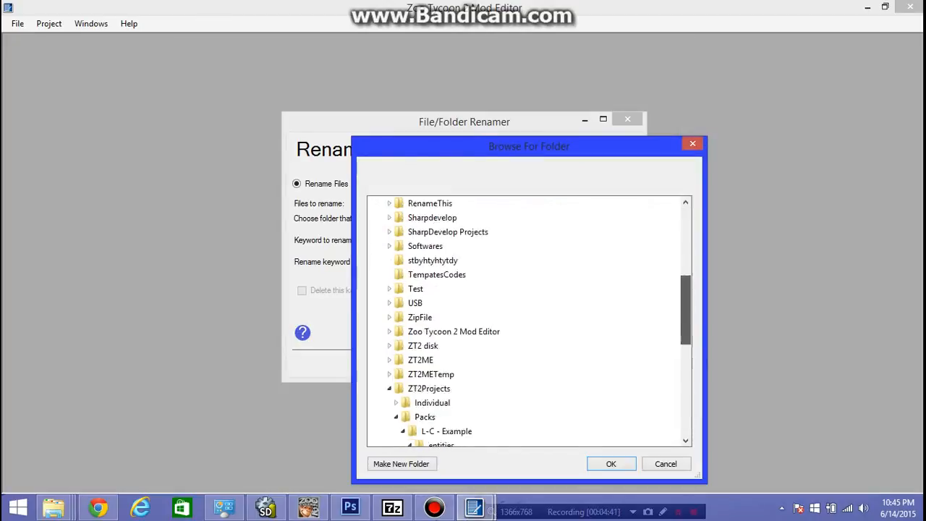
pyautogui.moveTo(685, 310); pyautogui.dragTo(685, 362)
pyautogui.click(423, 303)
pyautogui.click(423, 317)
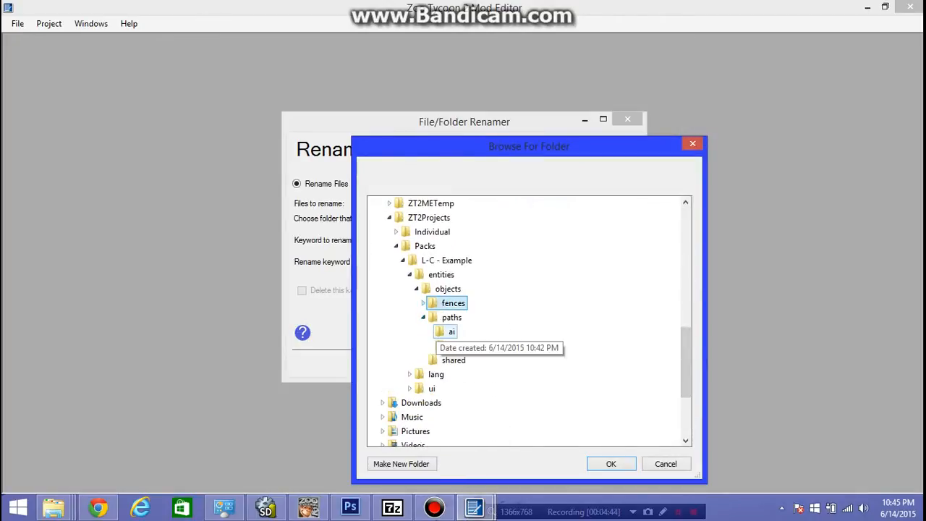
pyautogui.click(452, 331)
pyautogui.click(610, 464)
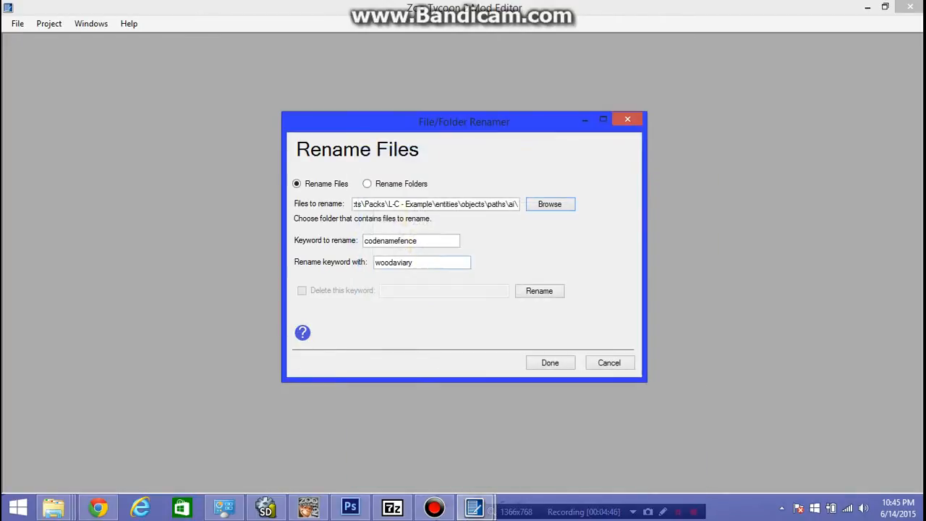
pyautogui.moveTo(418, 240); pyautogui.dragTo(398, 241)
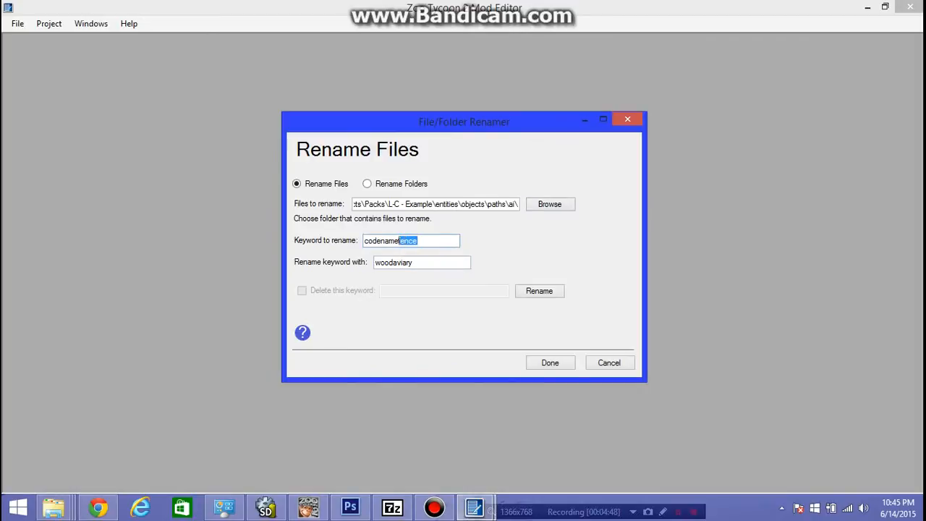
pyautogui.write('path')
pyautogui.moveTo(412, 262); pyautogui.dragTo(393, 262)
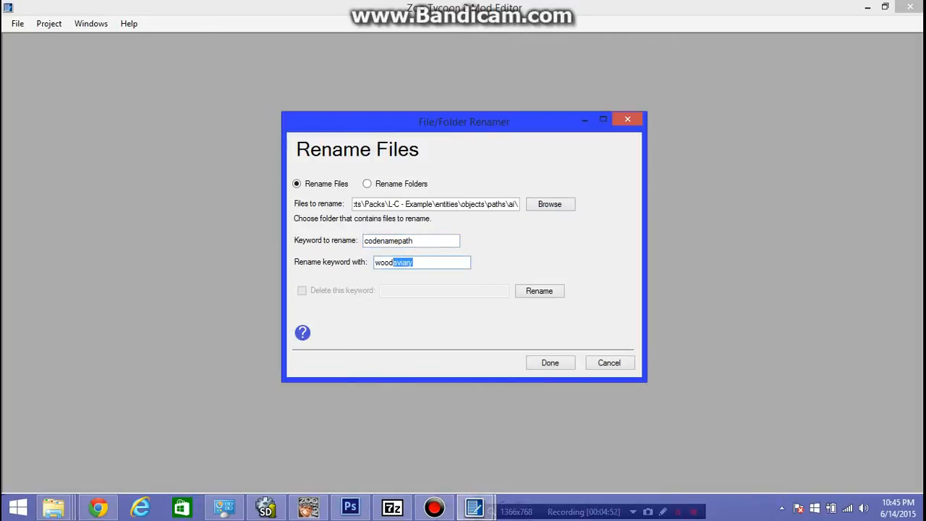
pyautogui.write('path')
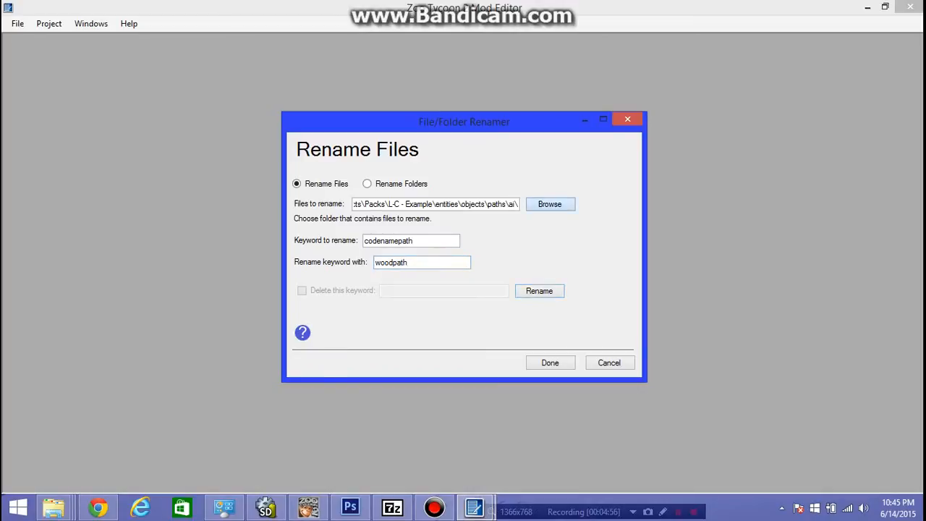
# Step: Apply the same codenamepath-to-woodpath file renaming to the woodpath folder and finish with the file renamer
pyautogui.click(550, 204)
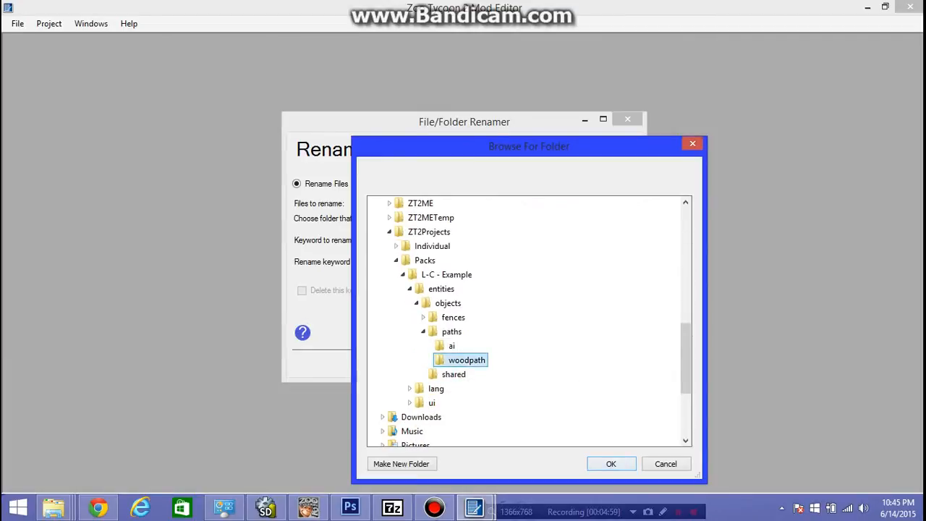
pyautogui.click(611, 464)
pyautogui.click(539, 290)
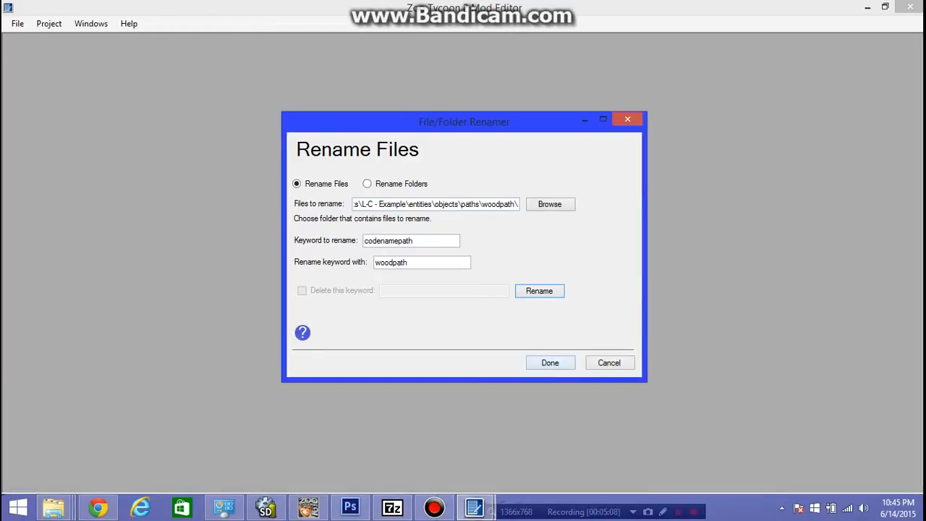
pyautogui.click(550, 362)
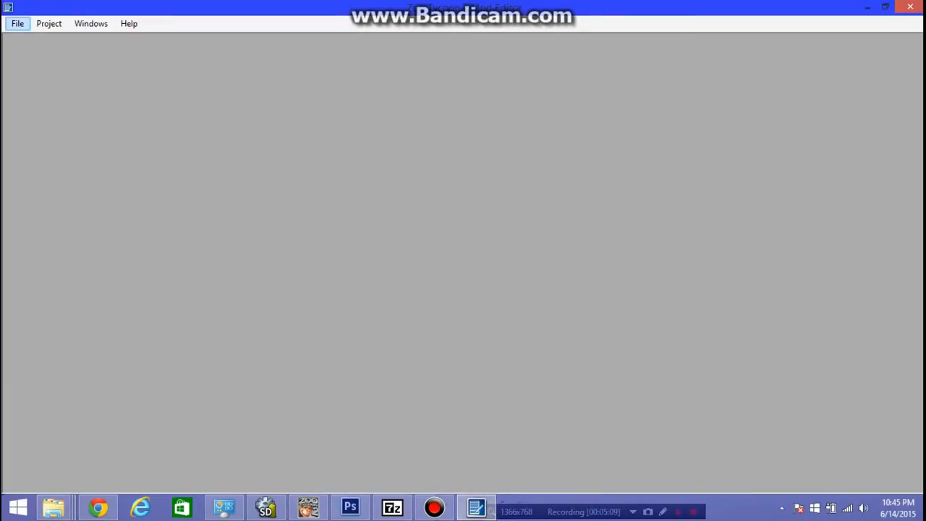
# Step: Open the Text Renamer and browse for its file directory down to the ZT2Projects folder in Documents
pyautogui.click(49, 23)
pyautogui.moveTo(70, 57)
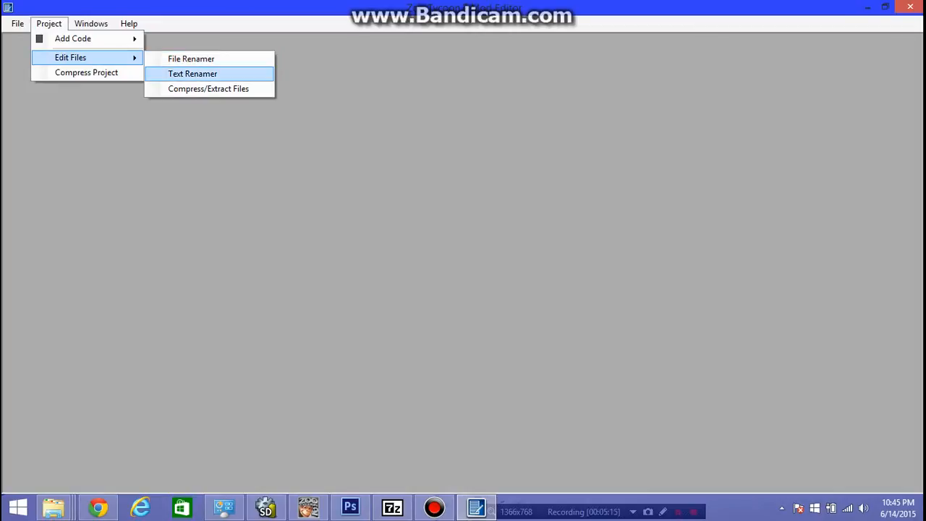
pyautogui.click(193, 73)
pyautogui.click(574, 187)
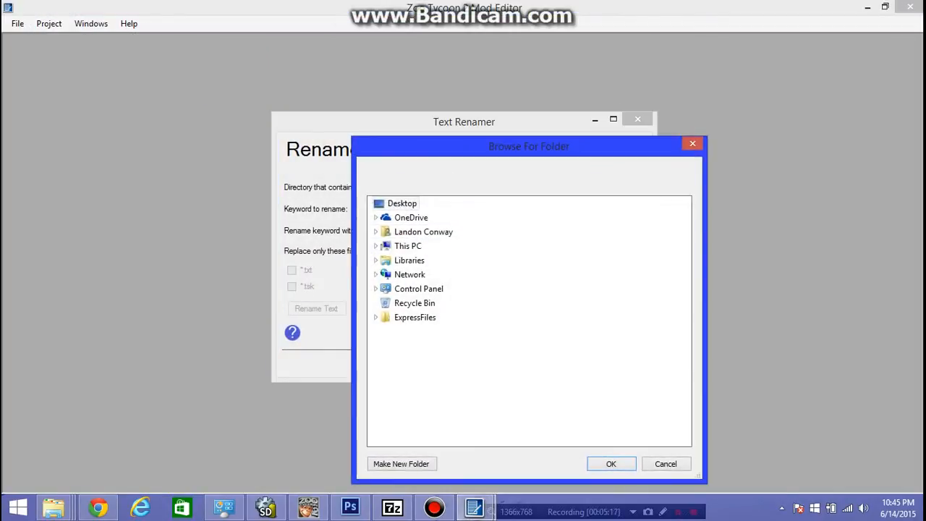
pyautogui.click(408, 260)
pyautogui.click(421, 274)
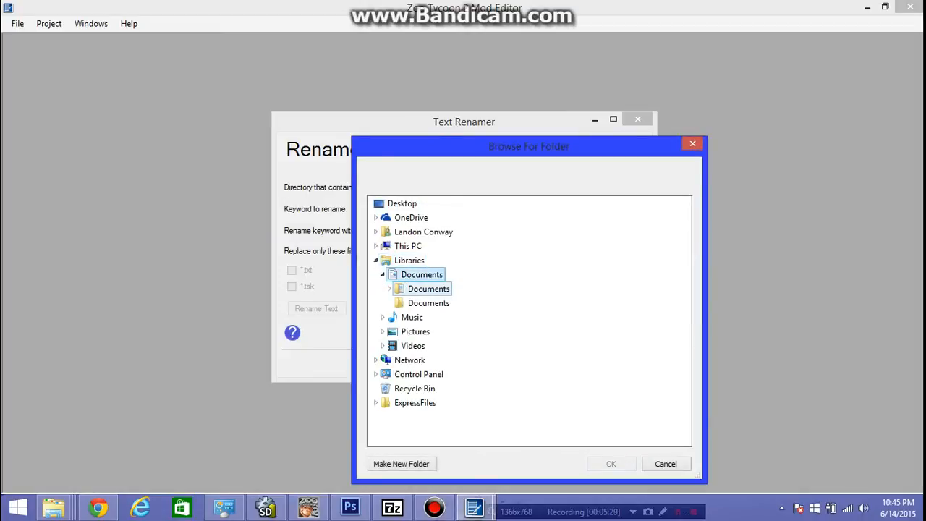
pyautogui.click(428, 288)
pyautogui.scroll(-5, 443, 311)
pyautogui.click(435, 345)
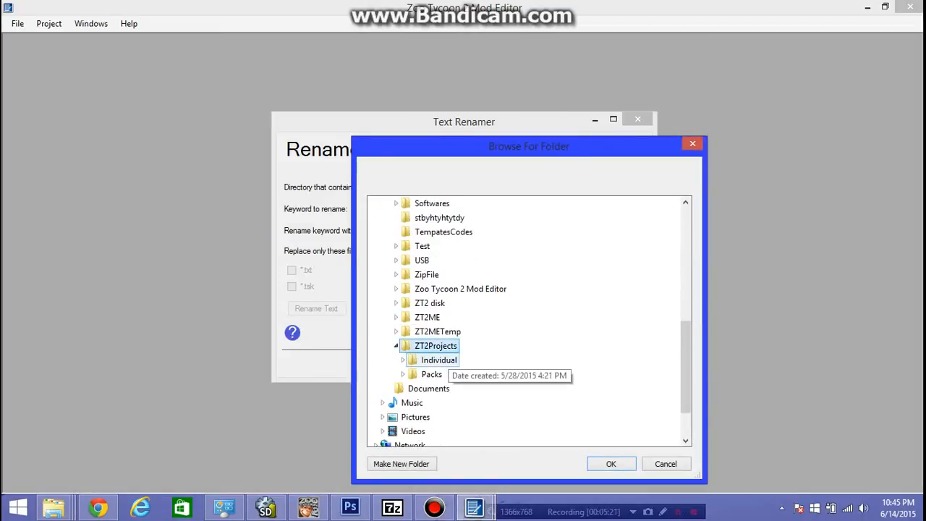
# Step: Set the directory to the fences ai folder within Packs, L-C - Example, entities, objects
pyautogui.click(439, 360)
pyautogui.click(439, 359)
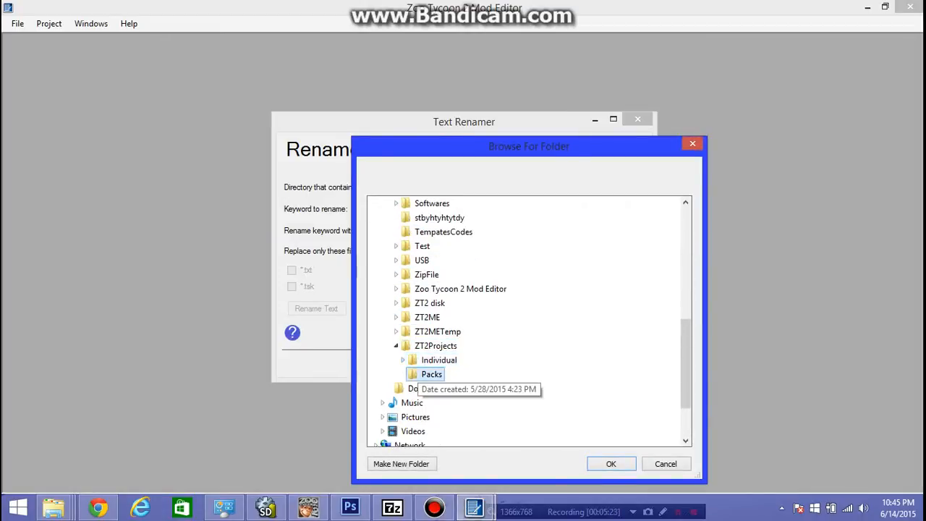
pyautogui.click(432, 373)
pyautogui.click(453, 316)
pyautogui.click(448, 331)
pyautogui.scroll(-4, 443, 326)
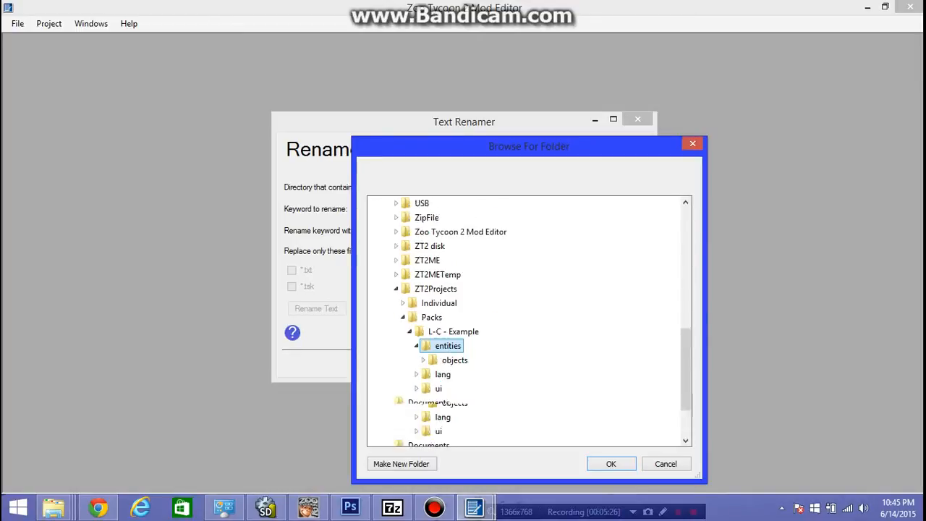
pyautogui.click(454, 289)
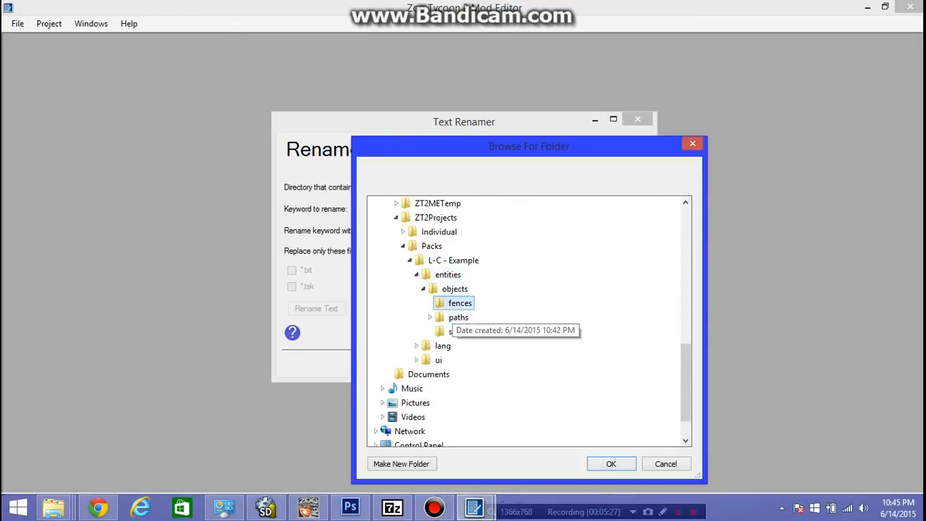
pyautogui.click(460, 302)
pyautogui.click(458, 274)
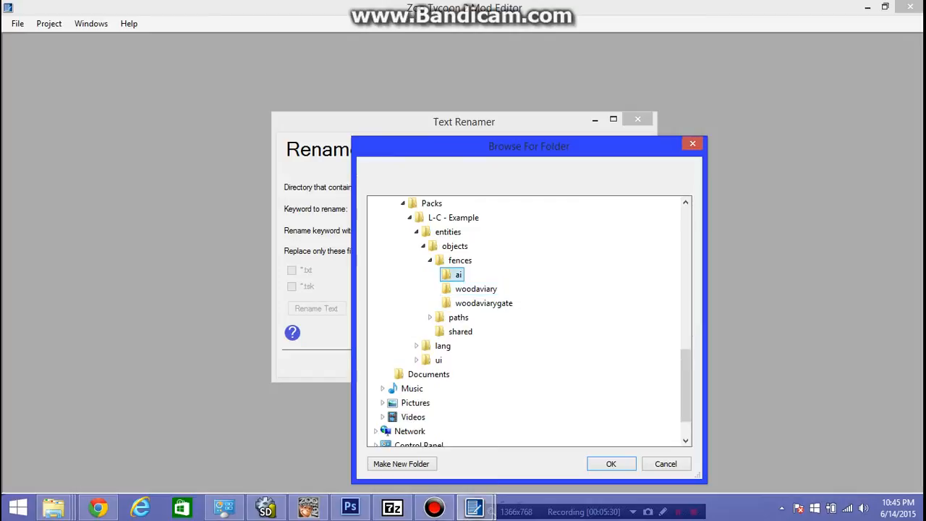
pyautogui.click(611, 463)
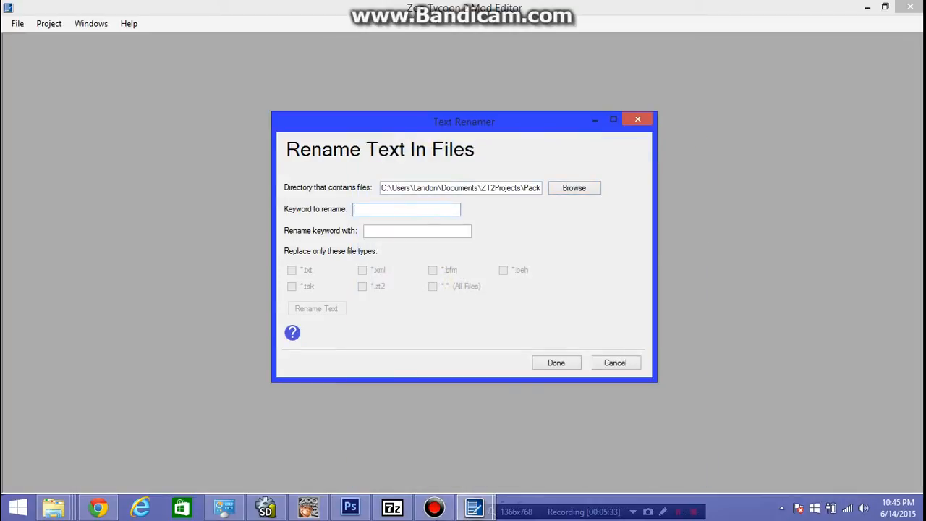
# Step: Replace the text codnamefence with woodaviary in only the .xml files of the fences ai folder
pyautogui.write('codnamepath')
pyautogui.click(366, 230)
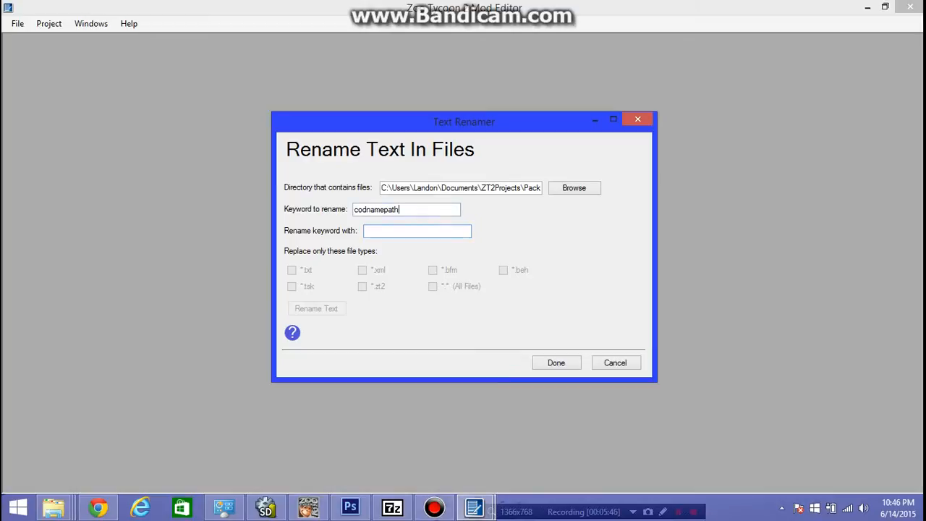
pyautogui.moveTo(399, 209); pyautogui.dragTo(384, 209)
pyautogui.write('fencewoo')
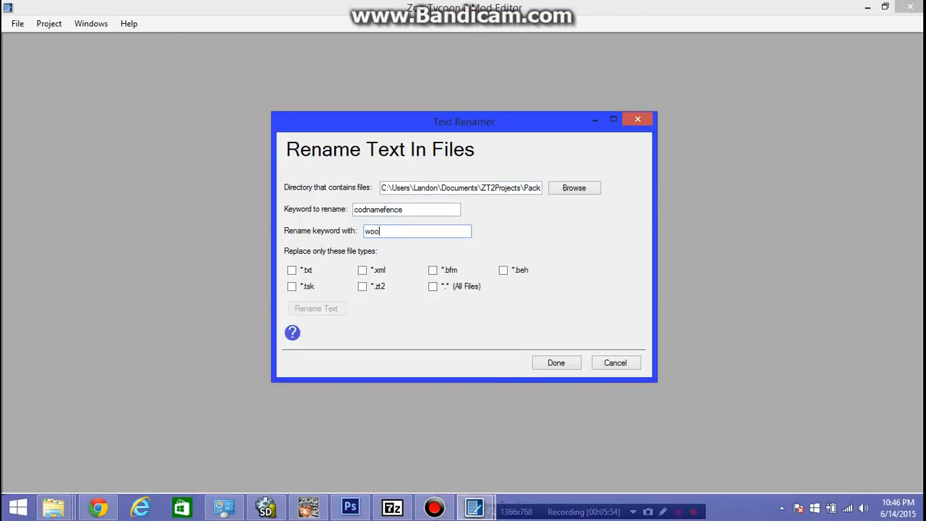
pyautogui.write('davian')
pyautogui.write('y')
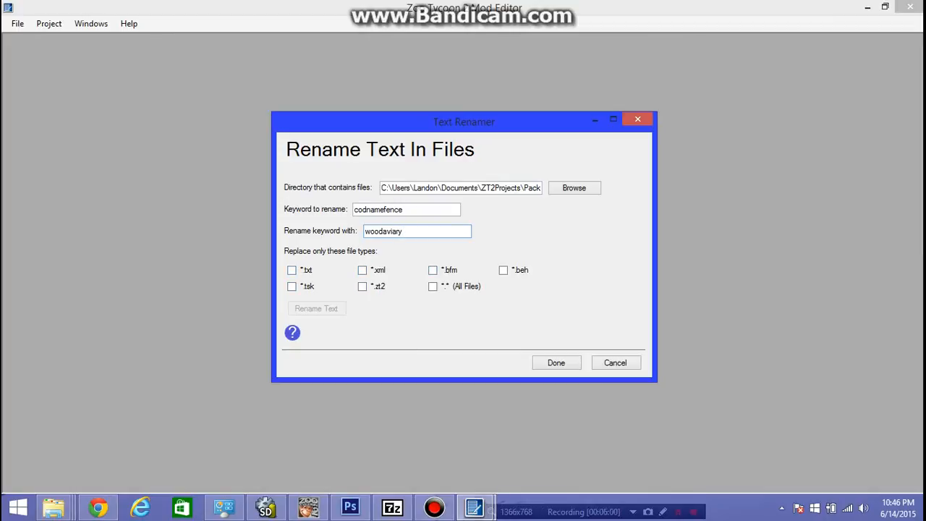
pyautogui.click(362, 269)
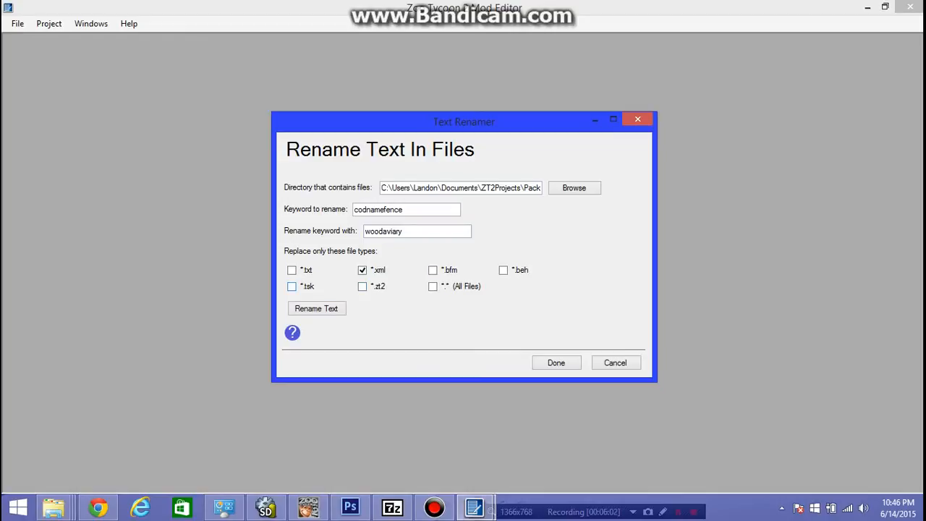
pyautogui.click(316, 308)
pyautogui.click(361, 286)
pyautogui.click(362, 285)
# Step: Change the Text Renamer's directory to the woodaviarygate folder under fences
pyautogui.click(573, 188)
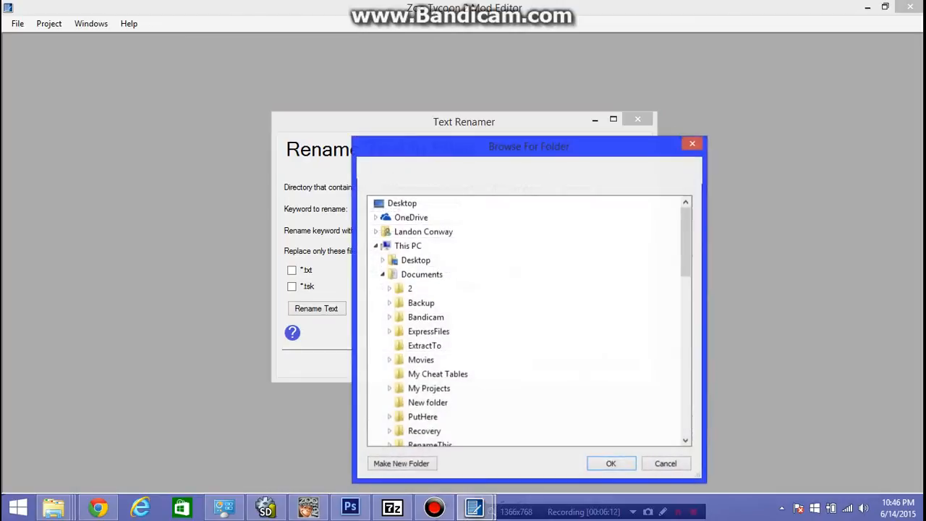
pyautogui.scroll(-5, 528, 318)
pyautogui.scroll(-5, 474, 362)
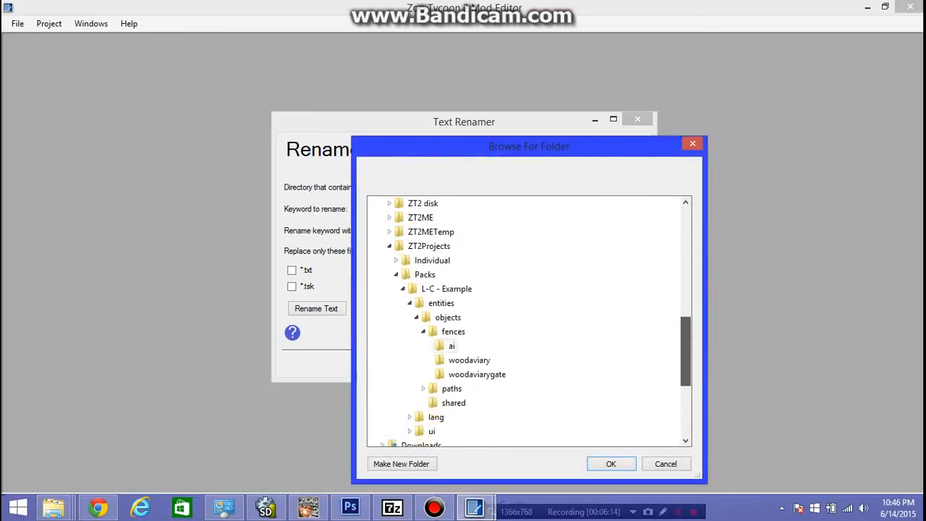
pyautogui.click(477, 359)
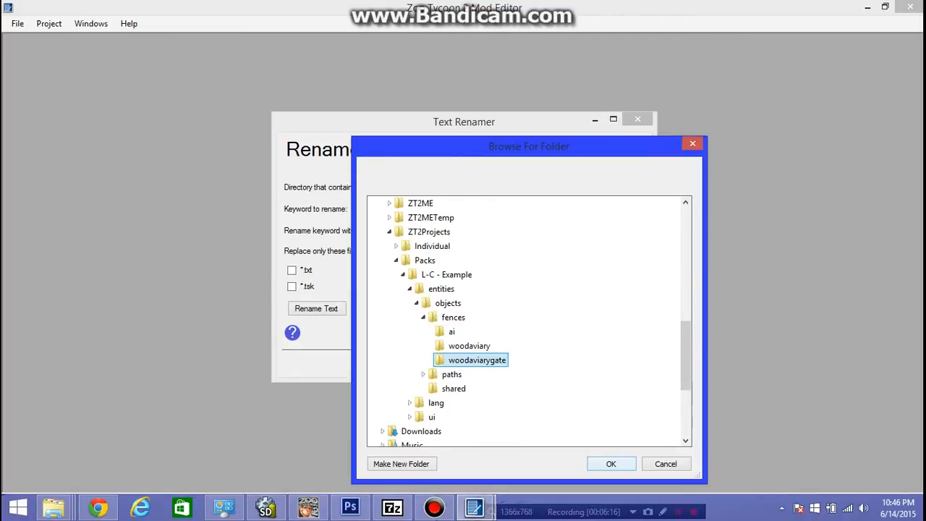
pyautogui.click(611, 463)
# Step: Limit the replacement to .bfm files and try the keyword elephantfences, then elephantfences03, with woodaviary as the replacement
pyautogui.moveTo(406, 209); pyautogui.dragTo(355, 209)
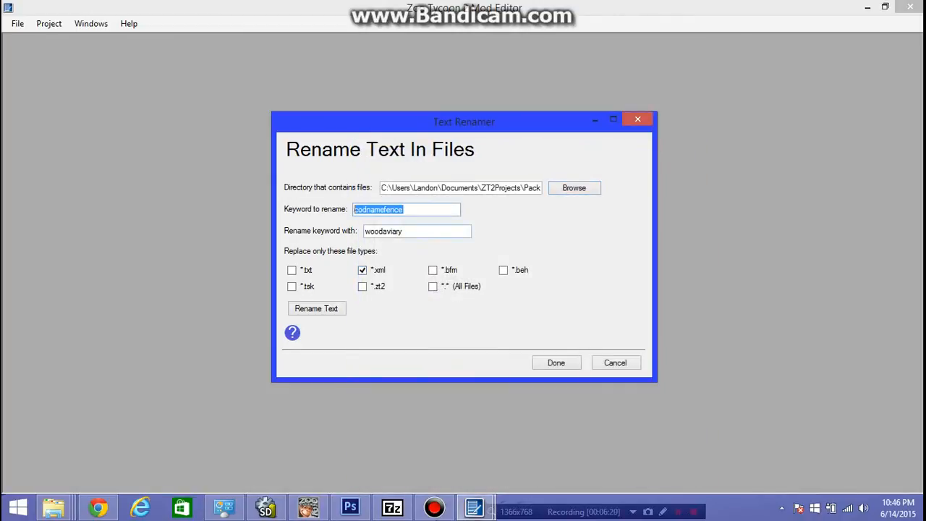
pyautogui.write('e')
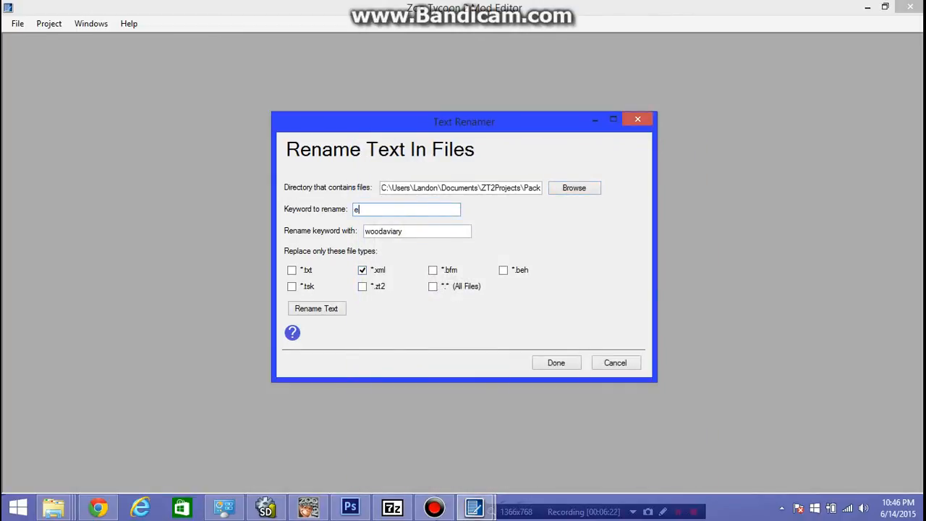
pyautogui.write('lephantfences')
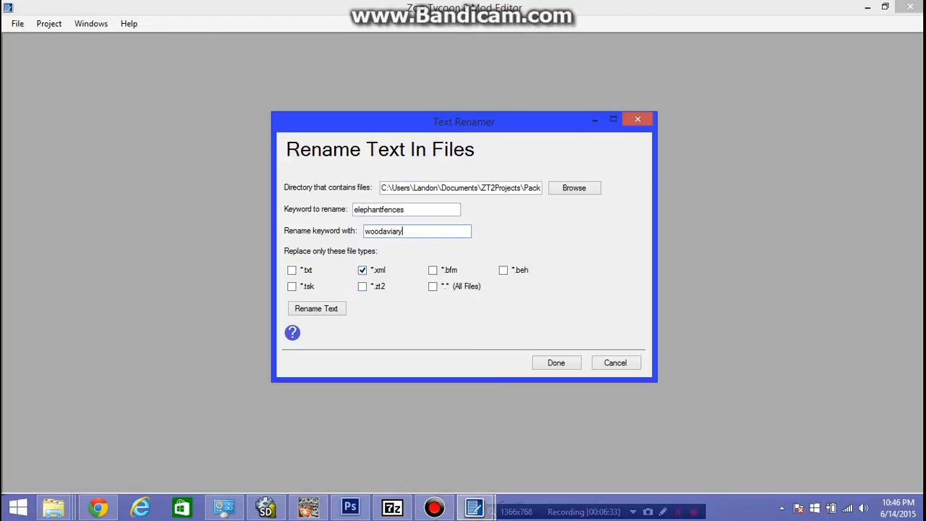
pyautogui.click(432, 270)
pyautogui.click(361, 270)
pyautogui.click(404, 209)
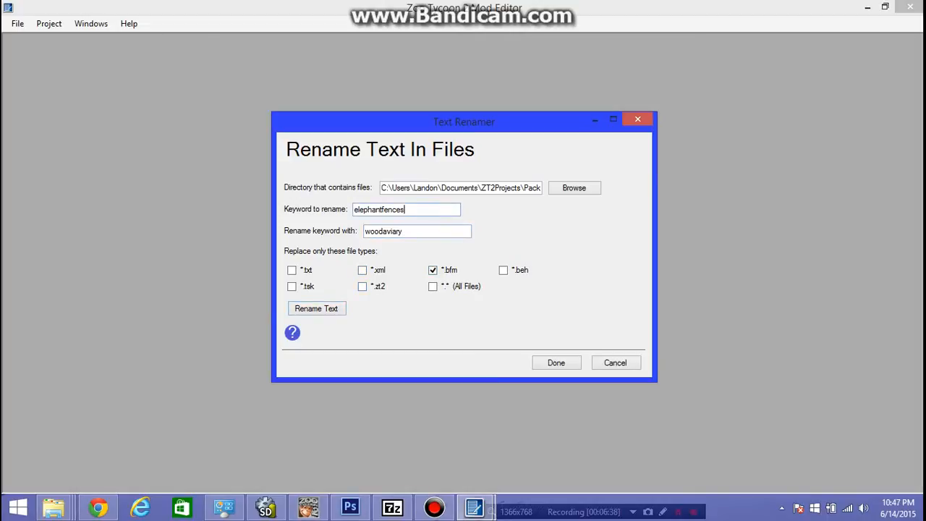
pyautogui.write('03')
# Step: Examine the text of woodaviarygate_anim.bfm from the woodaviarygate folder in Notepad and return to the Text Renamer
pyautogui.click(53, 507)
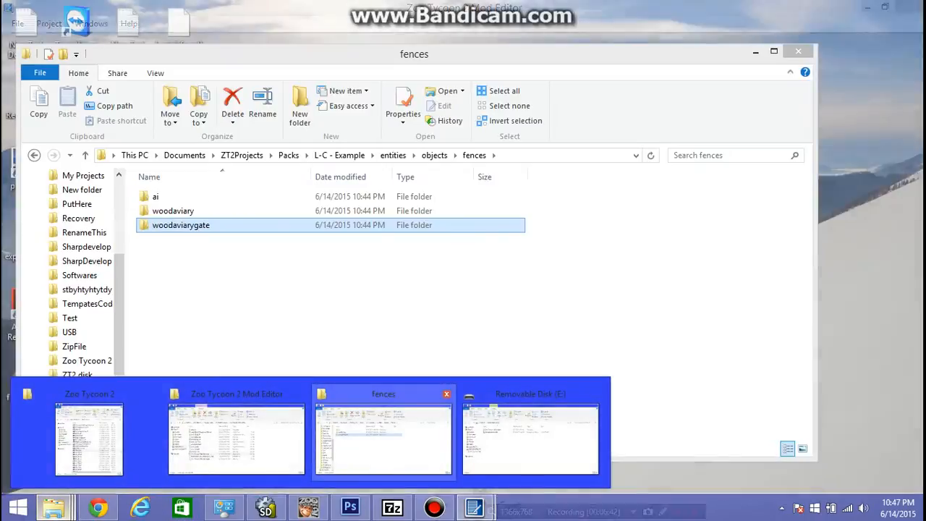
pyautogui.click(383, 437)
pyautogui.doubleClick(181, 225)
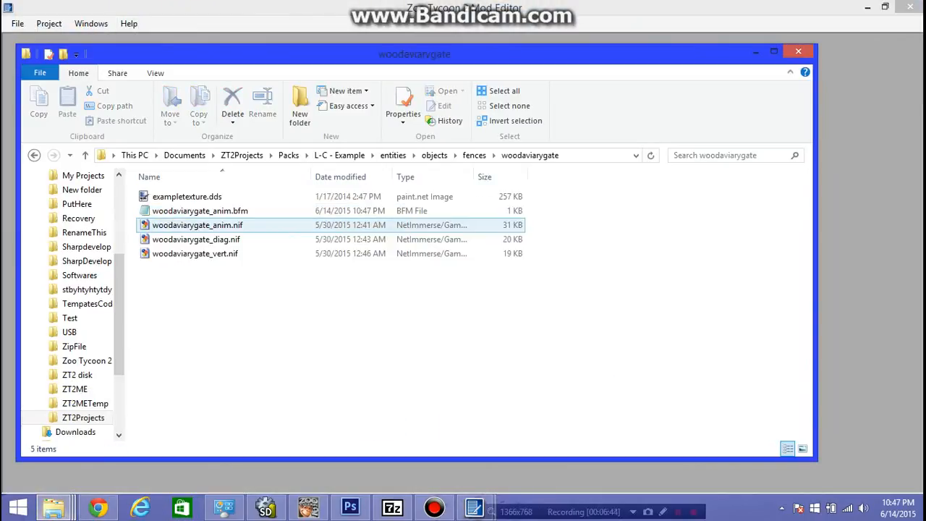
pyautogui.doubleClick(181, 211)
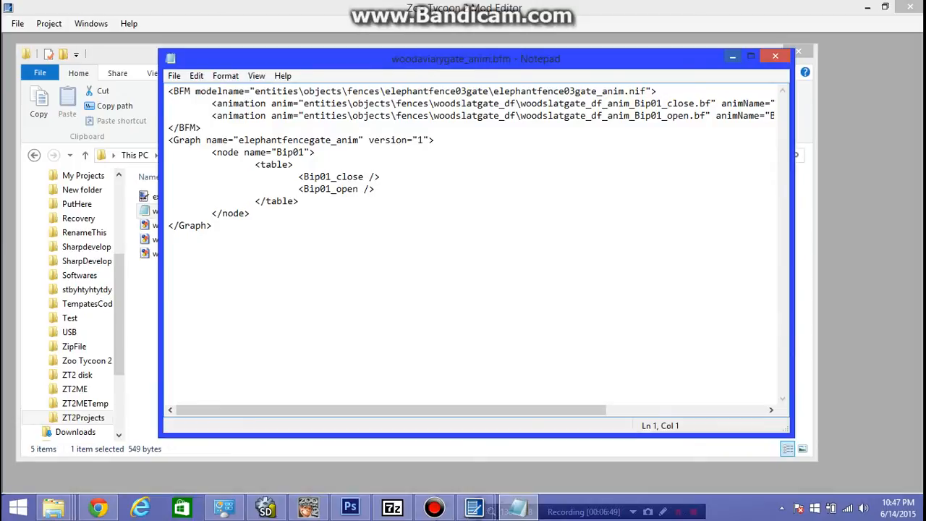
pyautogui.click(732, 56)
pyautogui.click(756, 50)
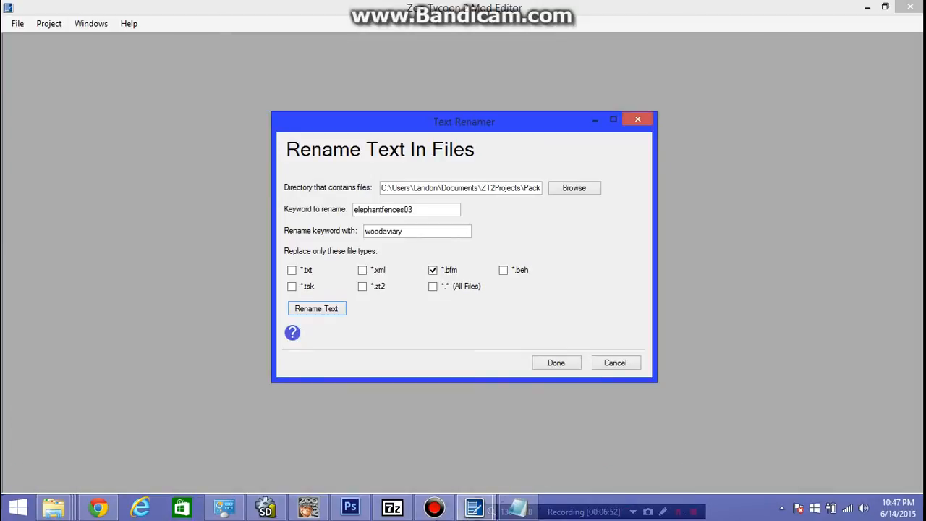
# Step: Correct the keyword to elephantfence and replace it with woodaviary in the woodaviarygate folder's .bfm files
pyautogui.press('BackSpace')
pyautogui.press('BackSpace')
pyautogui.press('BackSpace')
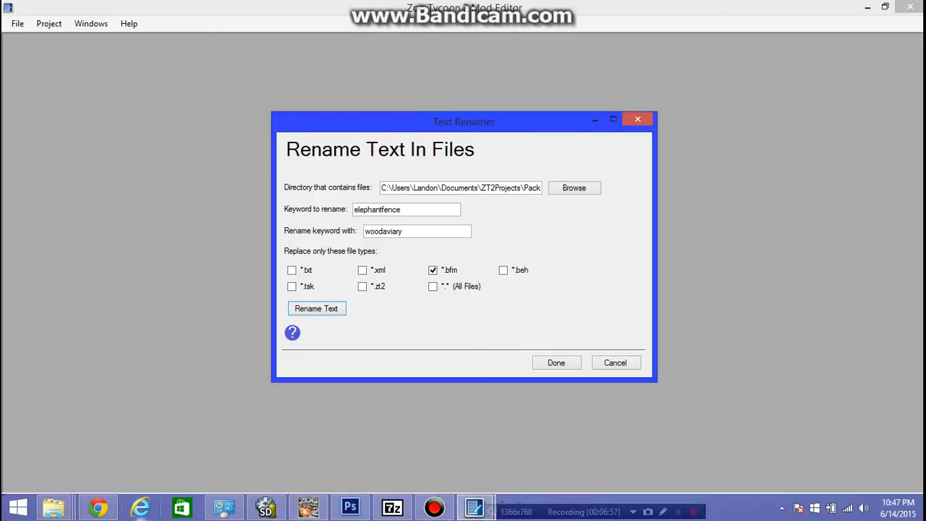
# Step: Examine the replaced text of woodaviarygate_anim.bfm from the woodaviarygate folder in Notepad
pyautogui.click(53, 506)
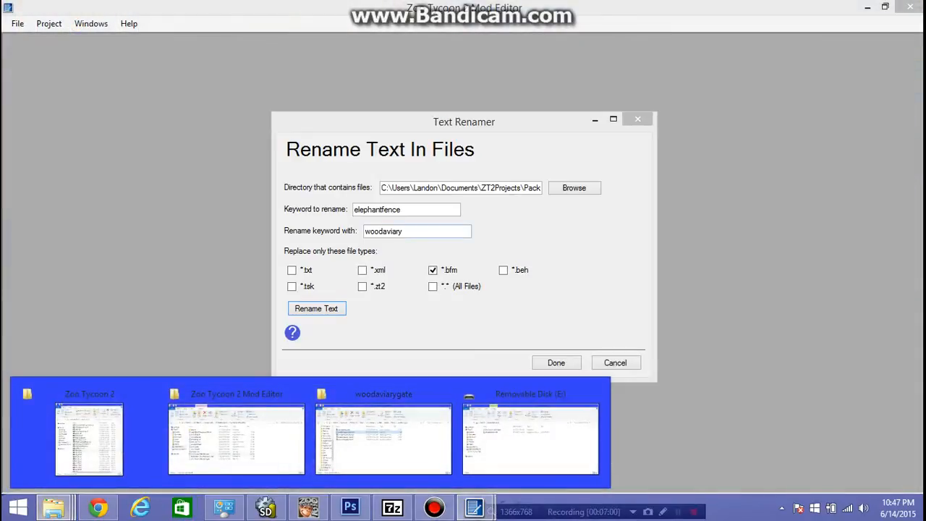
pyautogui.click(384, 434)
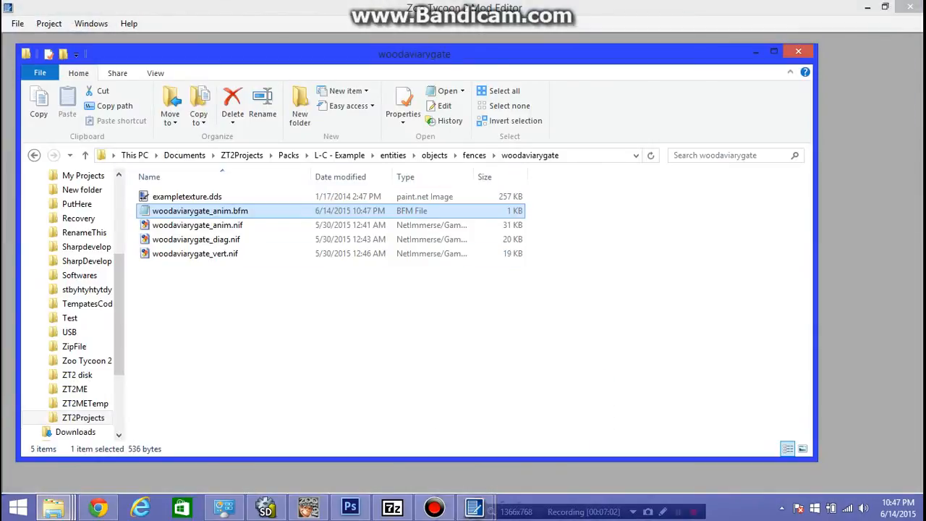
pyautogui.doubleClick(195, 210)
pyautogui.hotkey('ctrl', 'a')
pyautogui.hotkey('ctrl', 'End')
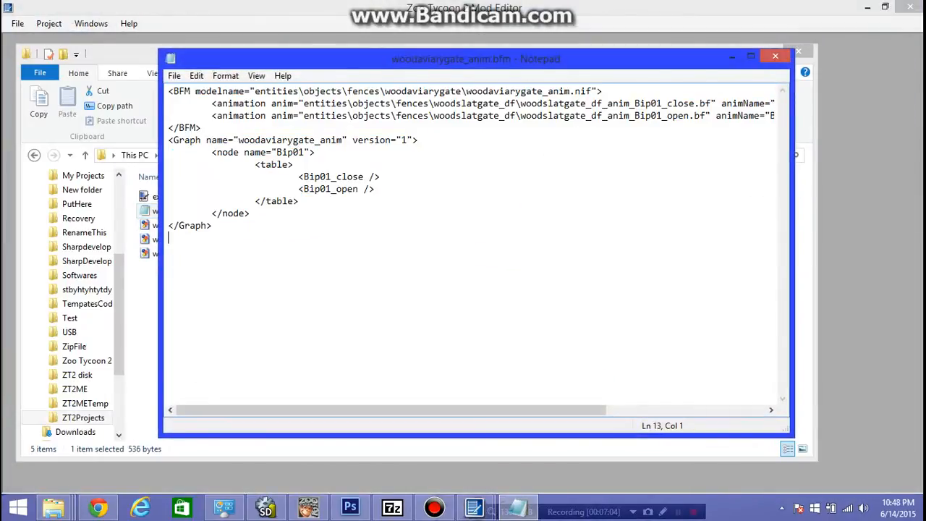
pyautogui.click(775, 56)
# Step: Check the keyword used in woodaviary.xml from the fences ai folder and return to the Text Renamer
pyautogui.click(474, 155)
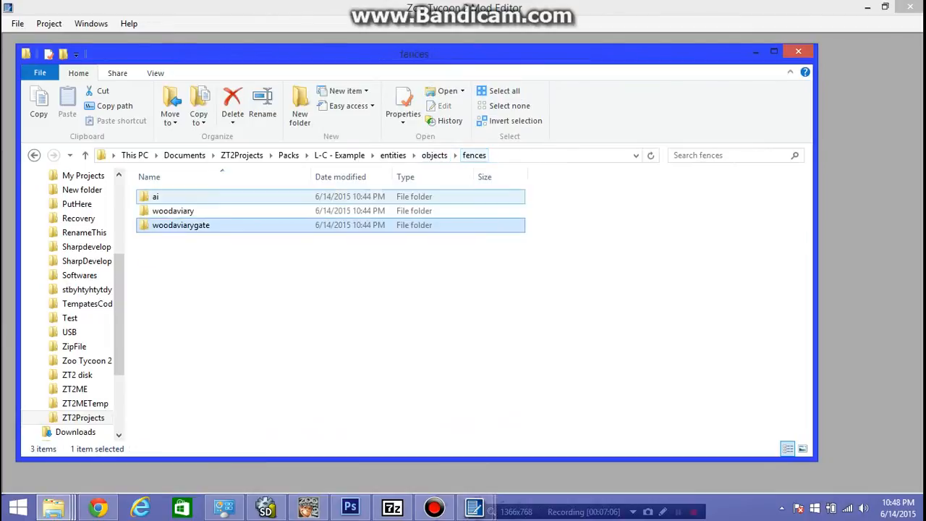
pyautogui.click(155, 196)
pyautogui.doubleClick(155, 196)
pyautogui.doubleClick(173, 196)
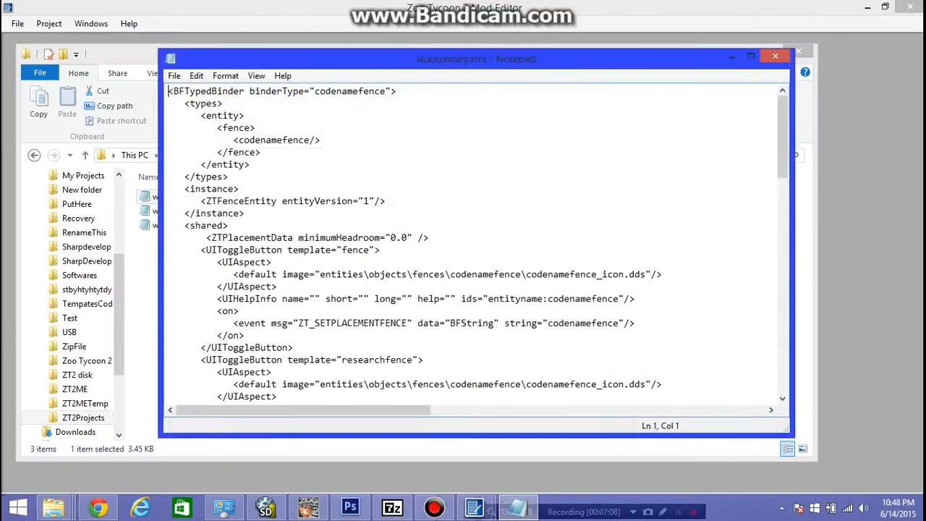
pyautogui.click(775, 56)
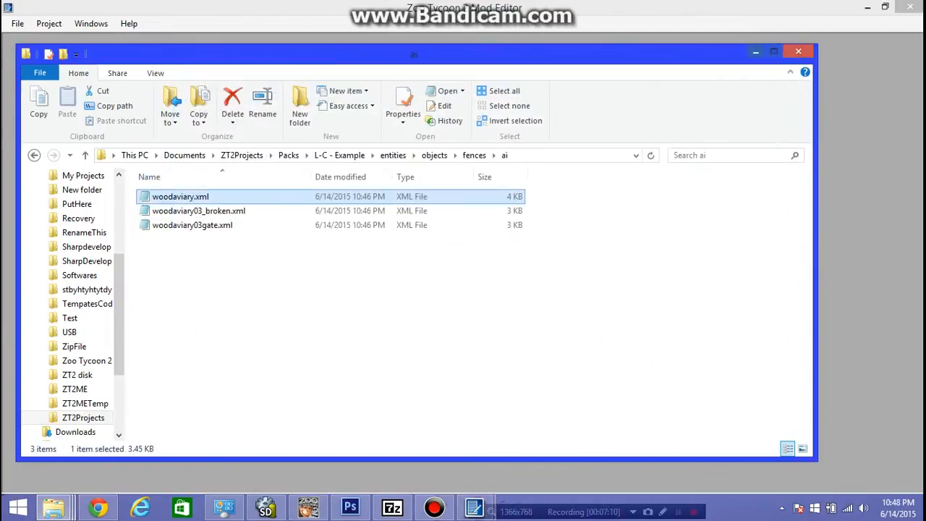
pyautogui.click(760, 52)
# Step: Replace the keyword codenamefence with woodaviary in only the .xml files of the fences ai folder
pyautogui.click(573, 187)
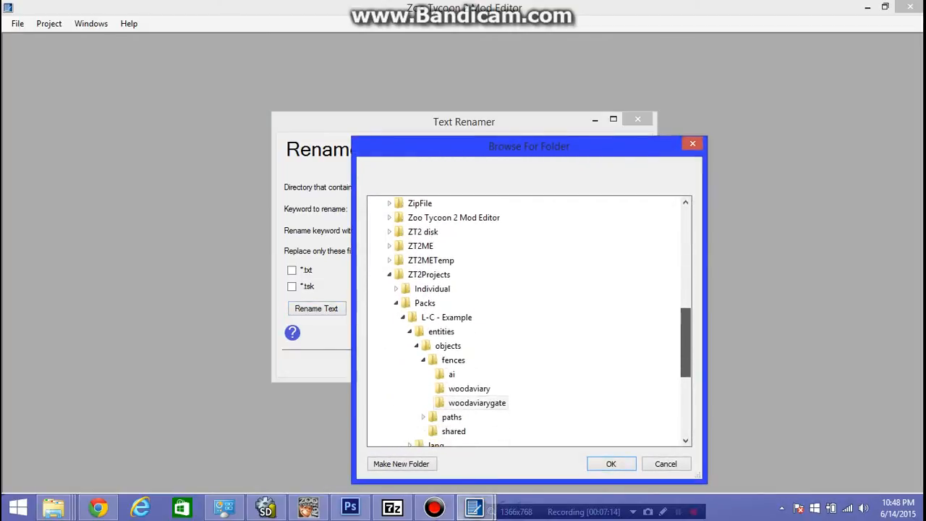
pyautogui.click(452, 374)
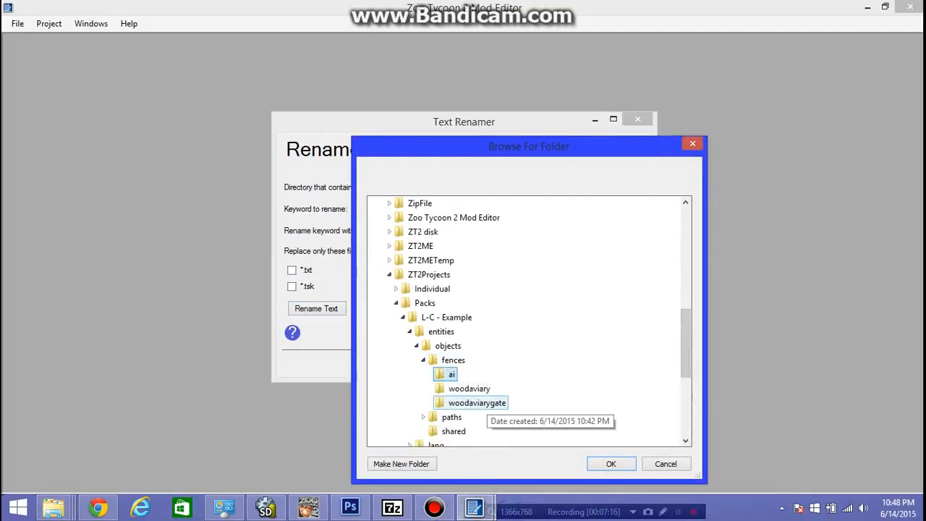
pyautogui.click(611, 464)
pyautogui.click(401, 209)
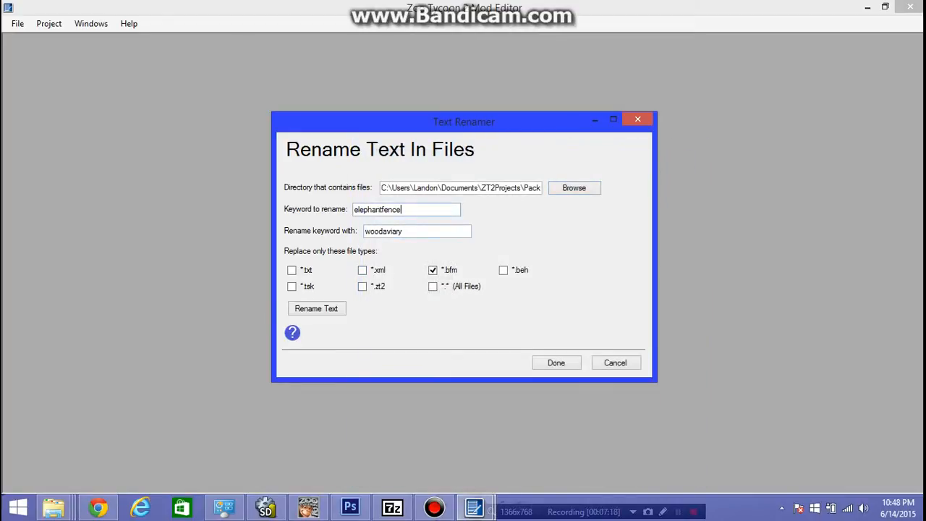
pyautogui.moveTo(381, 209); pyautogui.dragTo(354, 209)
pyautogui.write('codename')
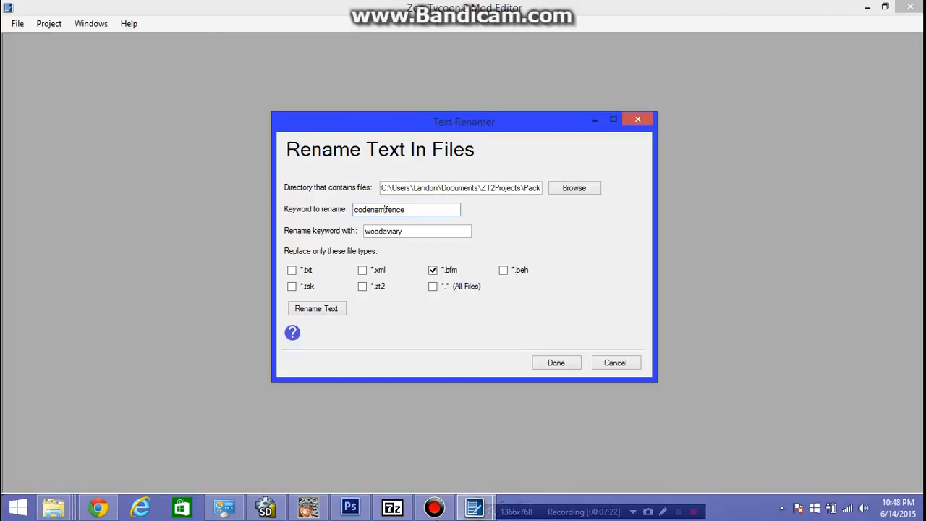
pyautogui.write('t')
pyautogui.press('BackSpace')
pyautogui.click(361, 270)
pyautogui.click(433, 270)
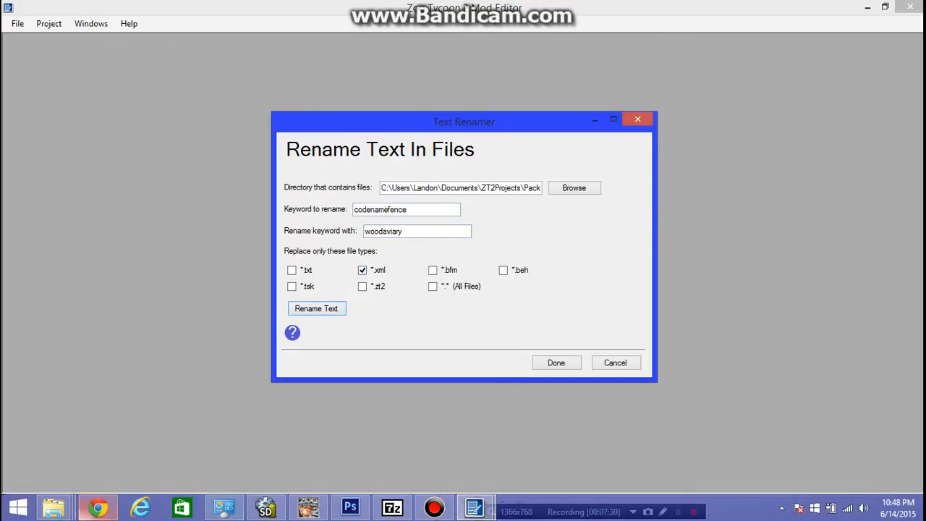
# Step: Check the text of woodaviary.xml, woodaviary03gate.xml and woodaviary03_broken.xml in Notepad and return to the Text Renamer
pyautogui.click(53, 508)
pyautogui.click(384, 439)
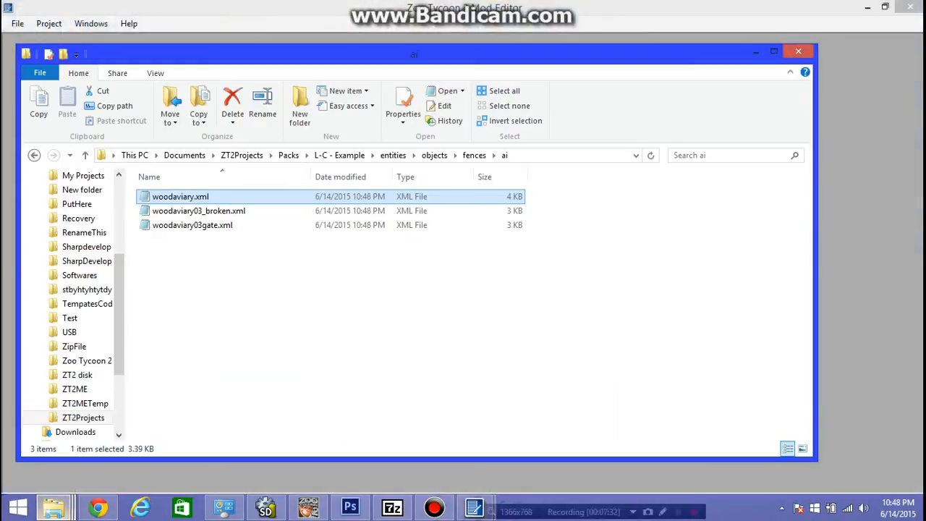
pyautogui.doubleClick(181, 197)
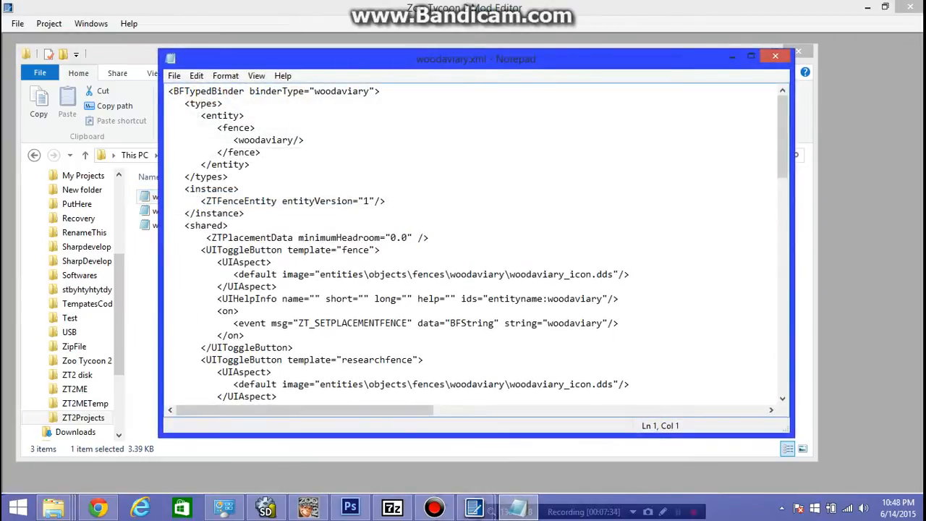
pyautogui.hotkey('alt', 'F4')
pyautogui.doubleClick(187, 225)
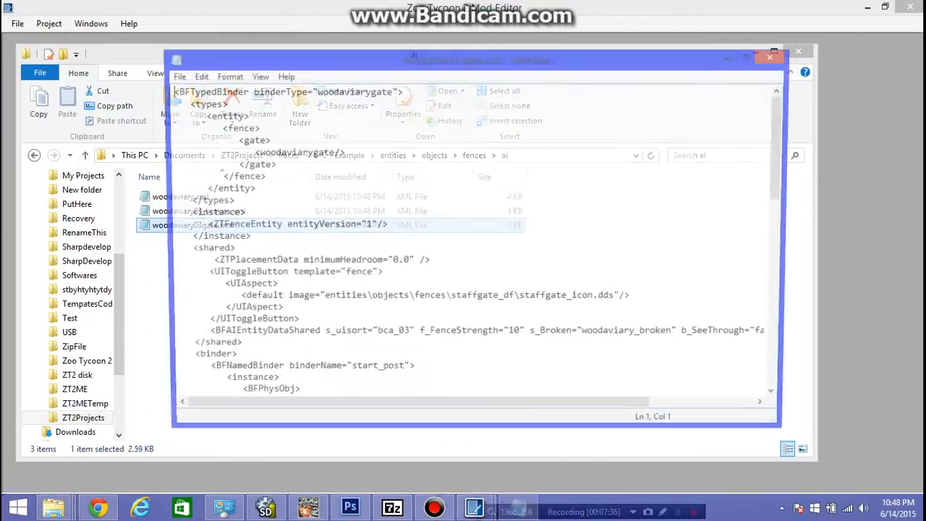
pyautogui.click(775, 56)
pyautogui.doubleClick(187, 211)
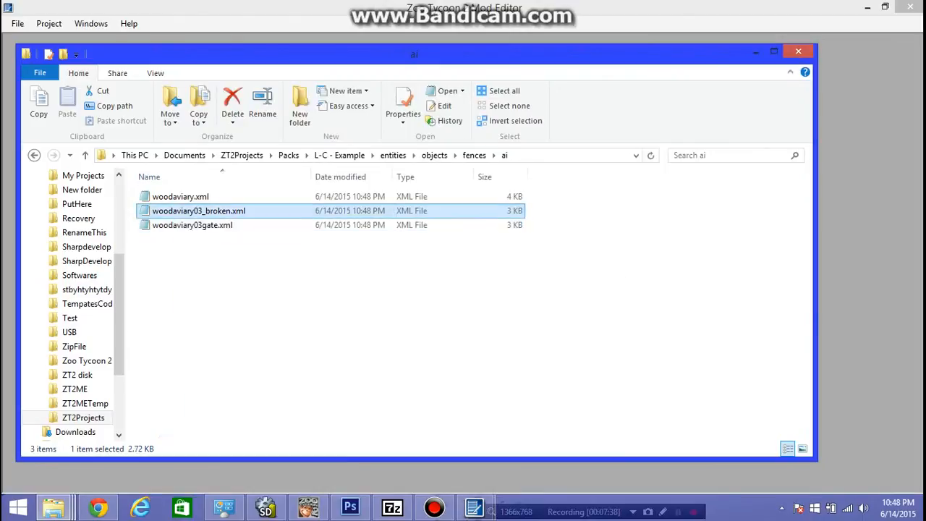
pyautogui.hotkey('alt', 'F4')
pyautogui.moveTo(380, 303); pyautogui.dragTo(169, 201)
pyautogui.click(380, 304)
pyautogui.click(755, 52)
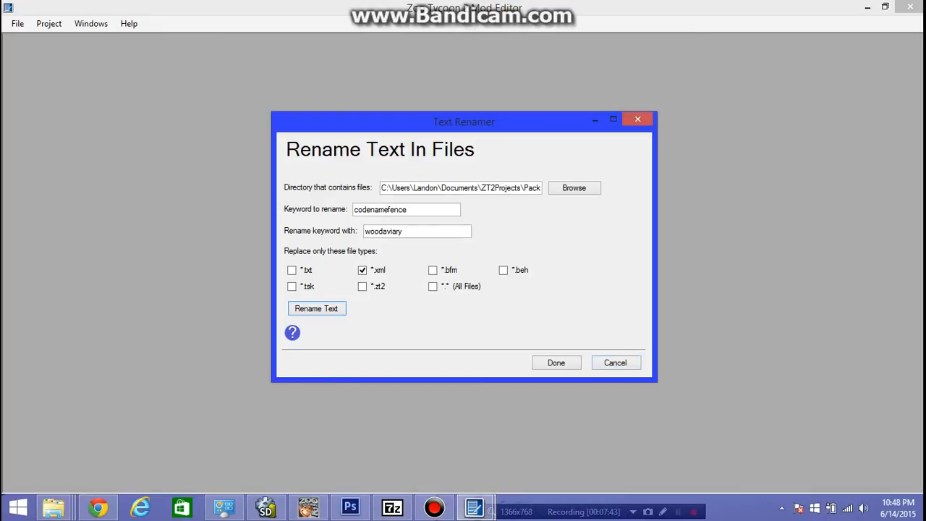
# Step: Change the Text Renamer's directory to the ai folder under paths
pyautogui.click(574, 188)
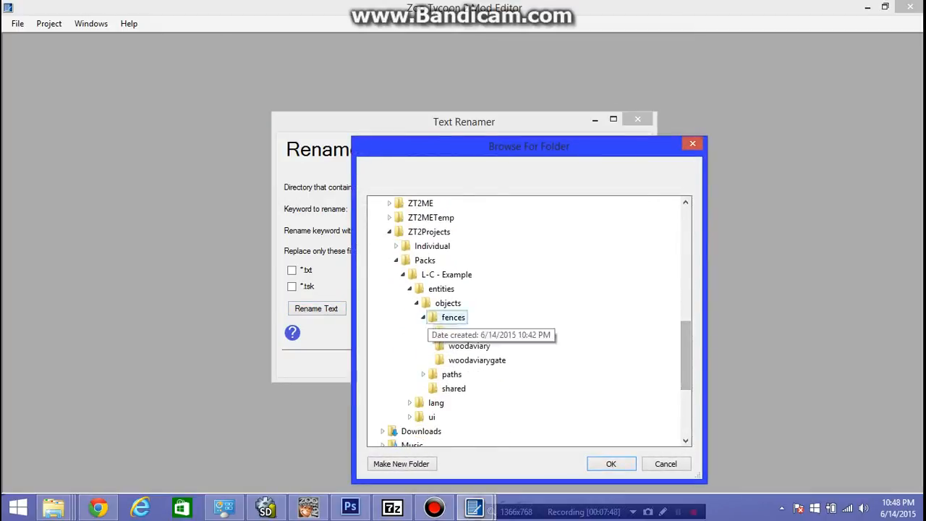
pyautogui.click(423, 317)
pyautogui.click(423, 331)
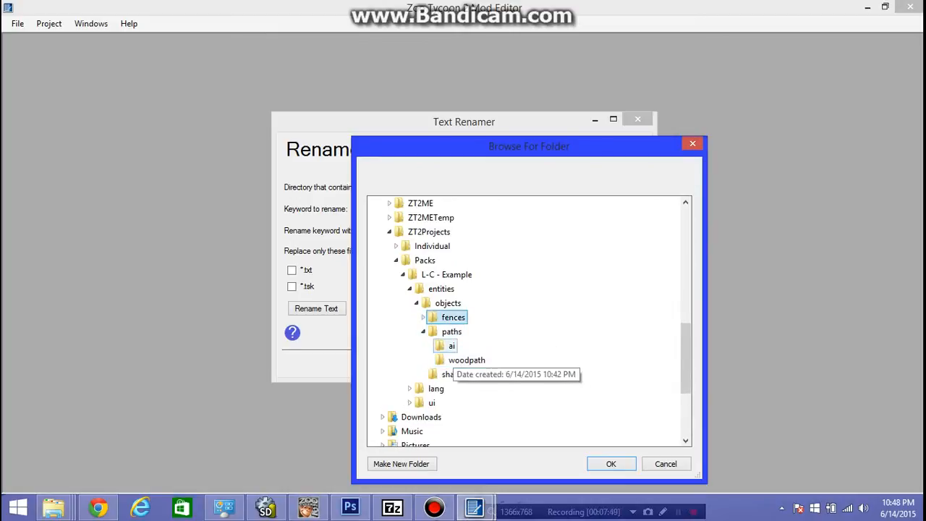
pyautogui.click(455, 360)
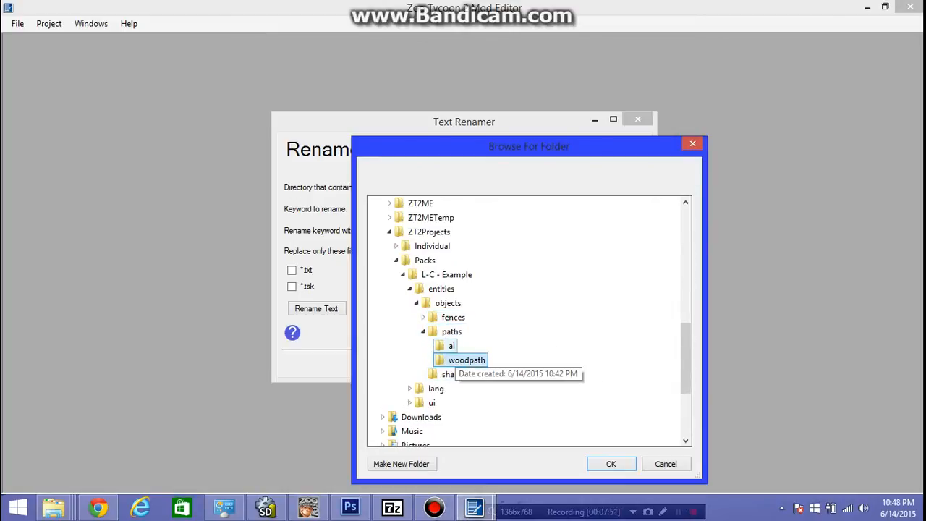
pyautogui.click(451, 346)
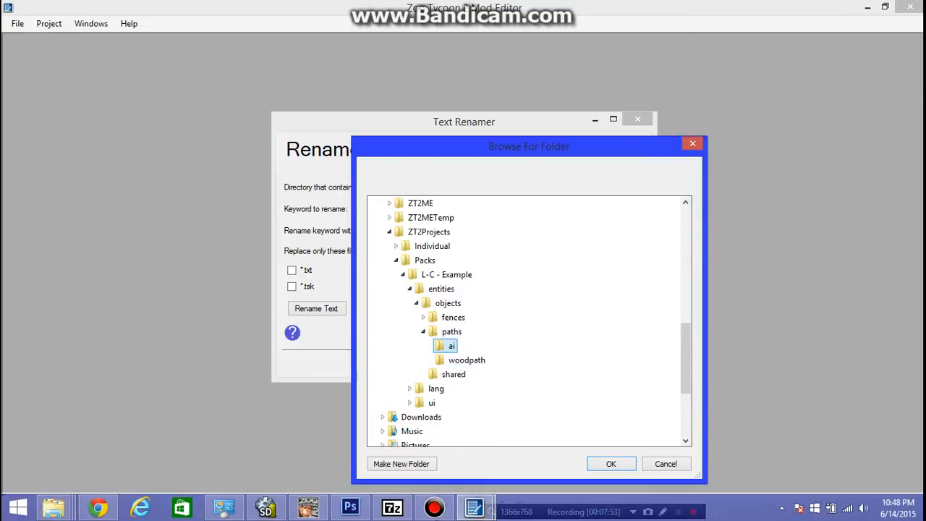
pyautogui.click(610, 464)
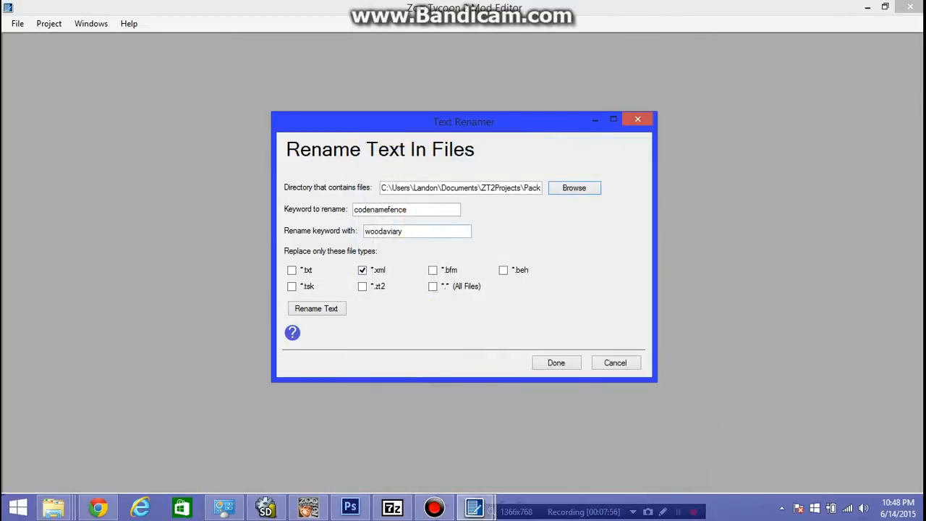
# Step: Try to replace the keyword codenampath with woodpath in the .xml files of the paths ai folder
pyautogui.moveTo(407, 209); pyautogui.dragTo(388, 209)
pyautogui.press('BackSpace')
pyautogui.press('BackSpace')
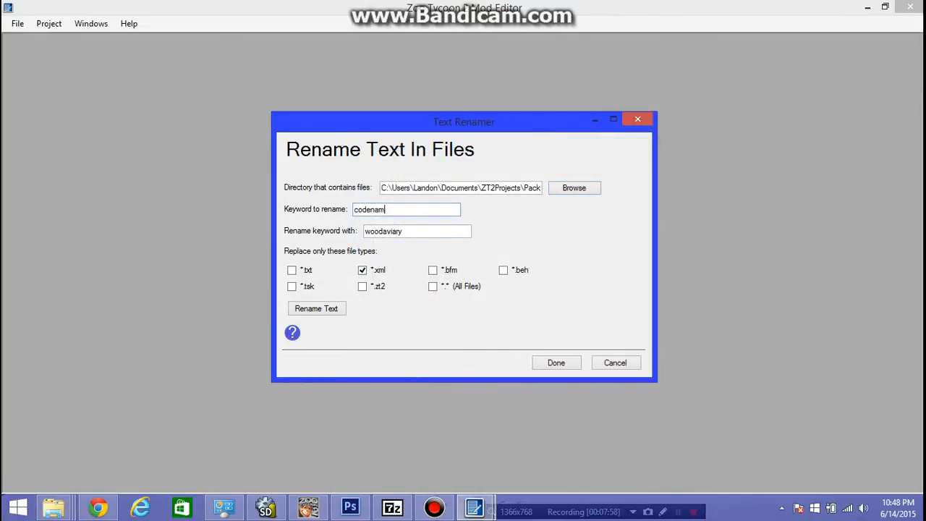
pyautogui.write('path')
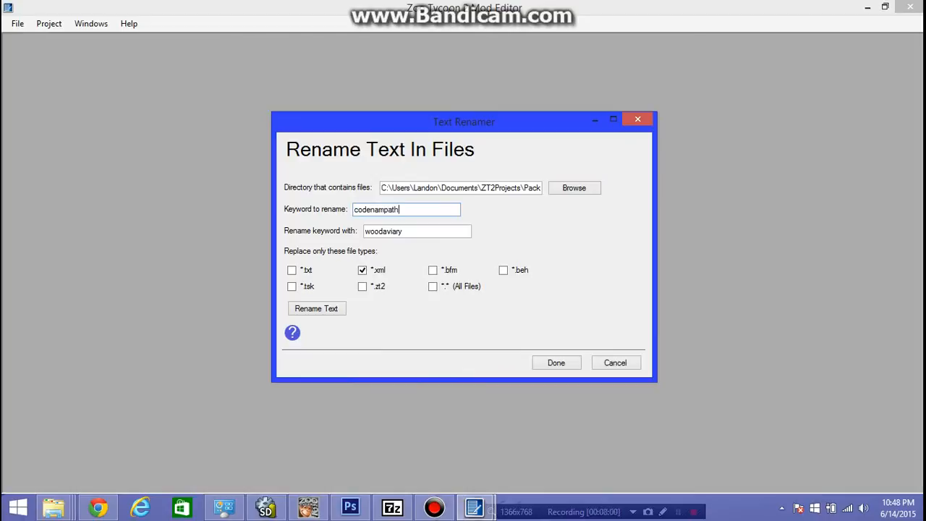
pyautogui.moveTo(403, 230); pyautogui.dragTo(382, 231)
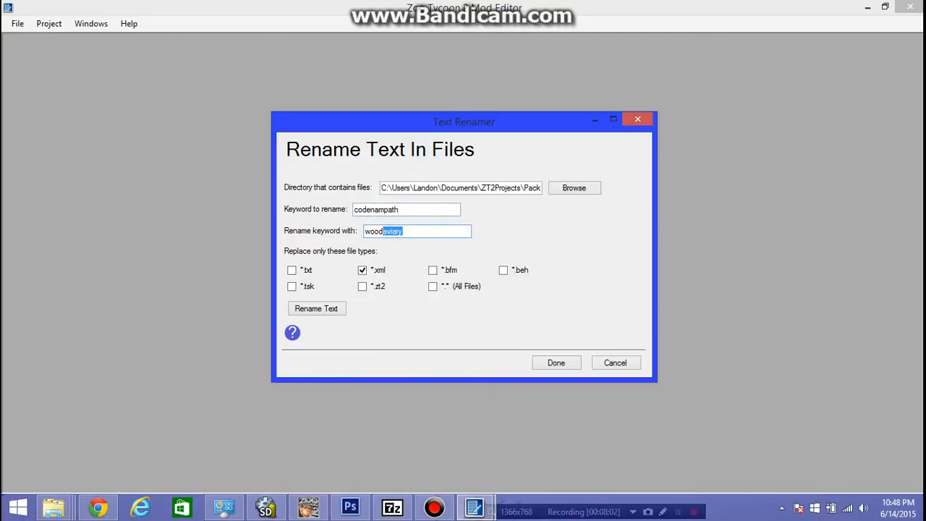
pyautogui.write('path')
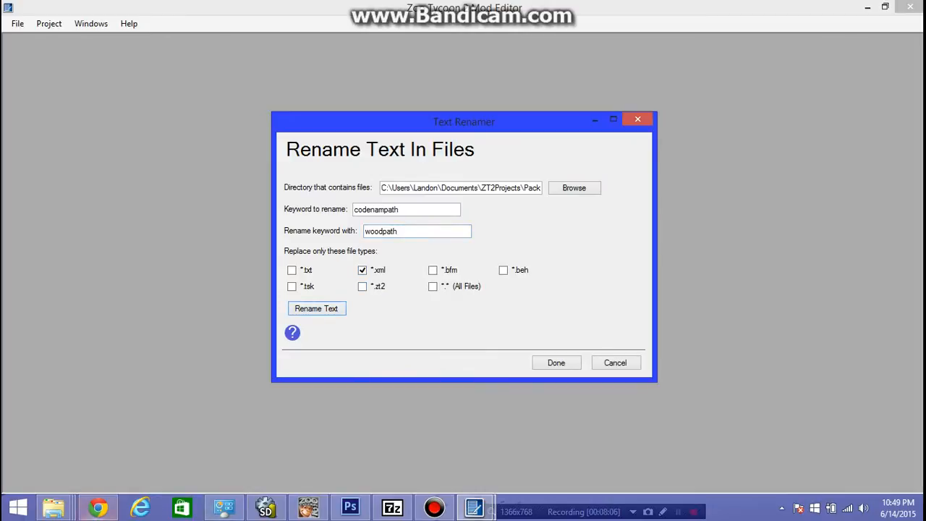
# Step: Examine curb_woodpath.xml and woodpath.xml from the paths ai folder in Notepad, then close the Text Renamer
pyautogui.click(53, 508)
pyautogui.click(383, 439)
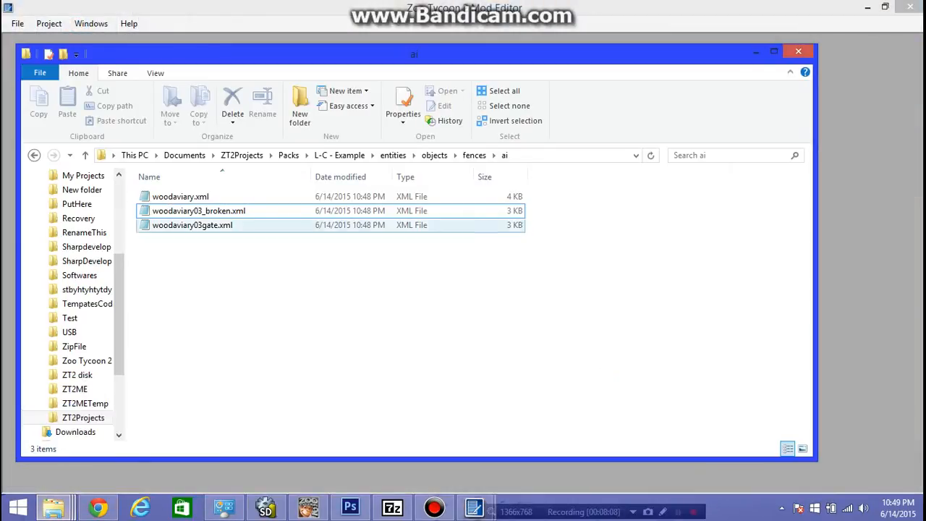
pyautogui.click(474, 155)
pyautogui.click(434, 155)
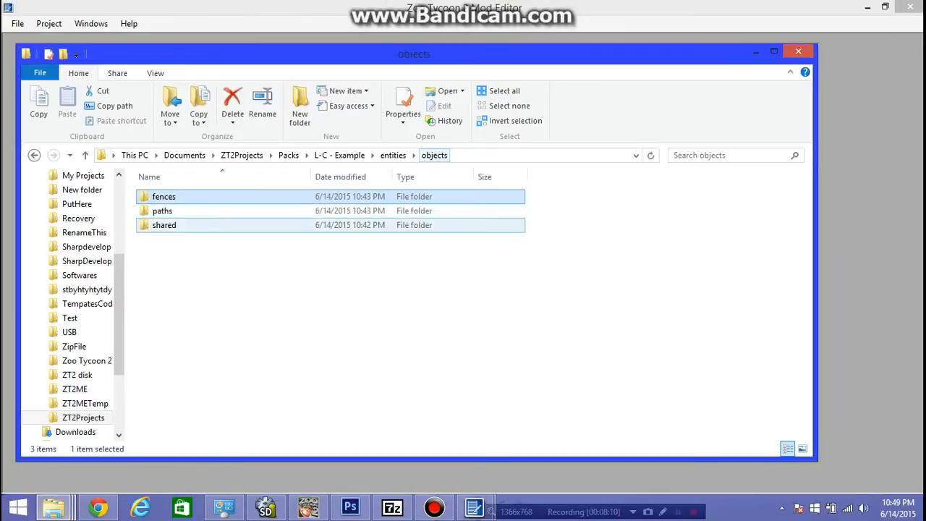
pyautogui.click(162, 211)
pyautogui.doubleClick(162, 211)
pyautogui.doubleClick(157, 196)
pyautogui.doubleClick(174, 196)
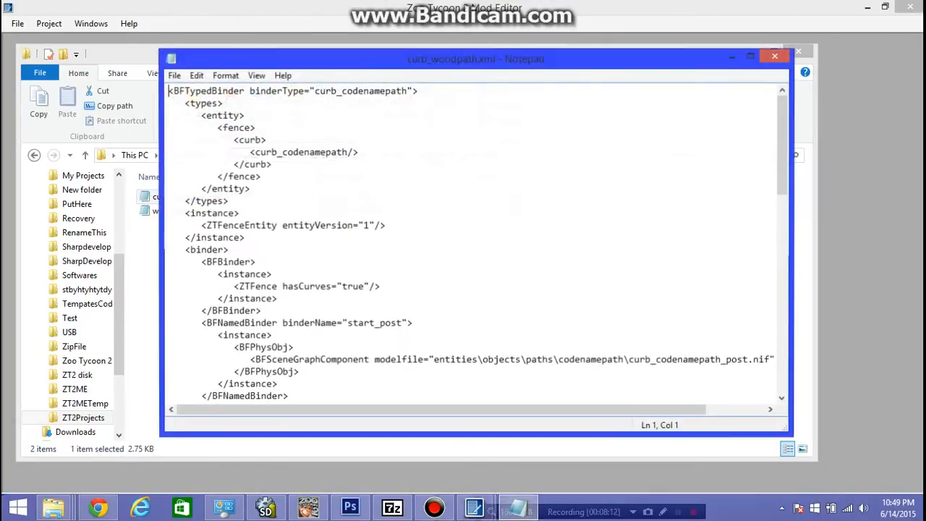
pyautogui.click(775, 56)
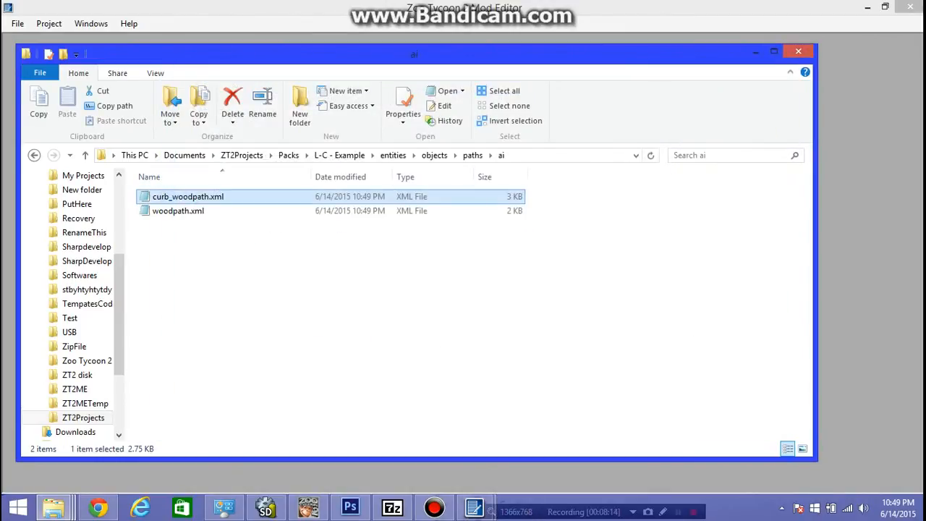
pyautogui.doubleClick(178, 211)
pyautogui.click(775, 56)
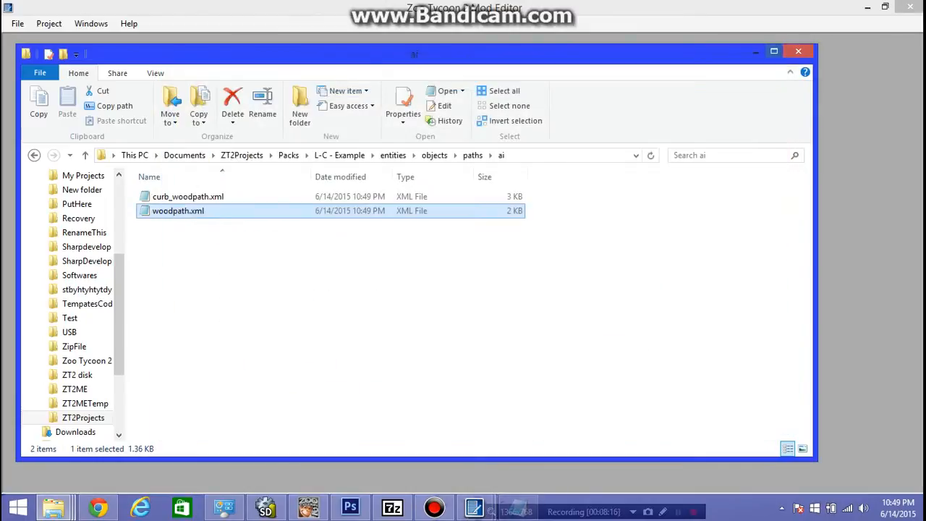
pyautogui.click(473, 507)
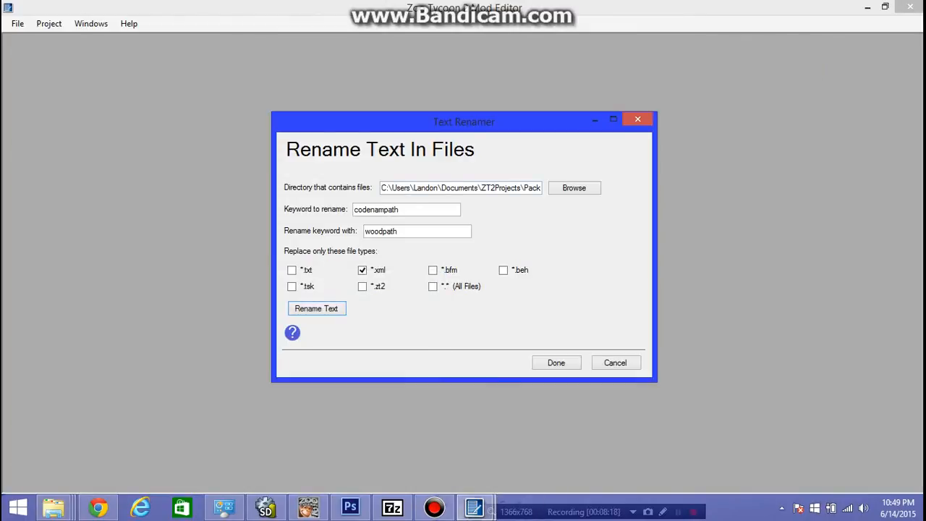
pyautogui.click(555, 362)
# Step: Start compressing the project and set its location to the L-C - Example folder in Documents\ZT2Projects\Packs
pyautogui.click(48, 23)
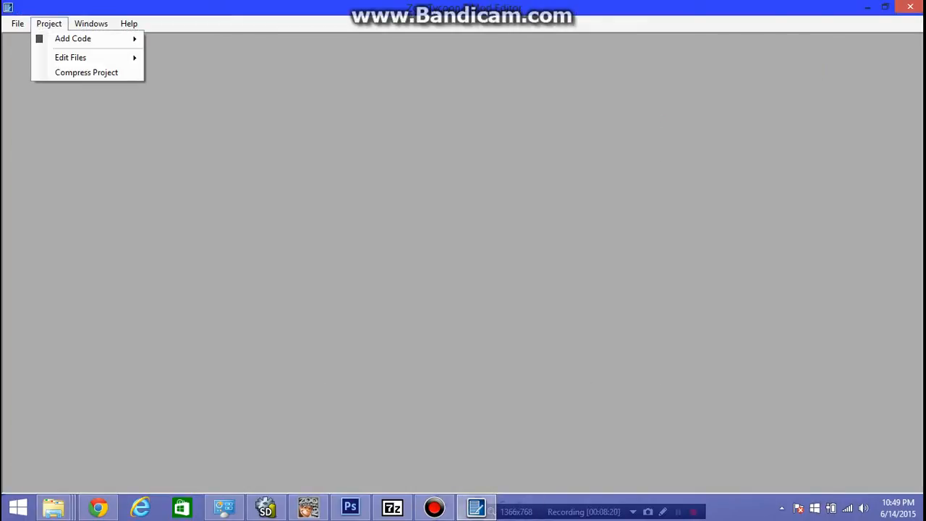
pyautogui.moveTo(70, 57)
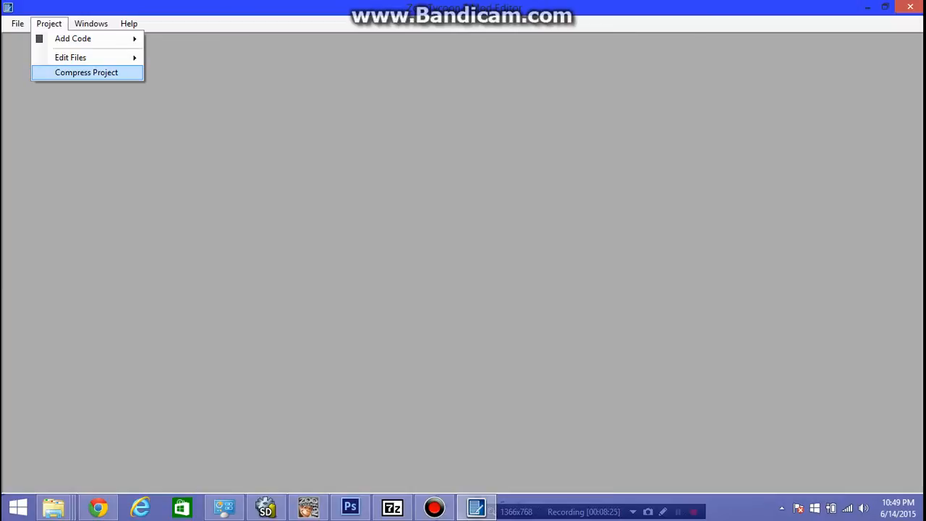
pyautogui.click(87, 72)
pyautogui.click(574, 186)
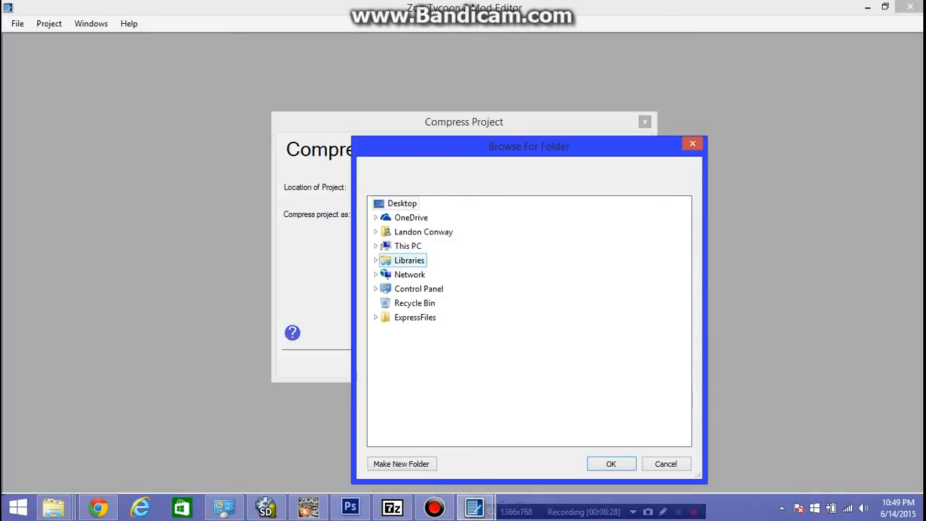
pyautogui.moveTo(528, 146); pyautogui.dragTo(500, 112)
pyautogui.click(379, 226)
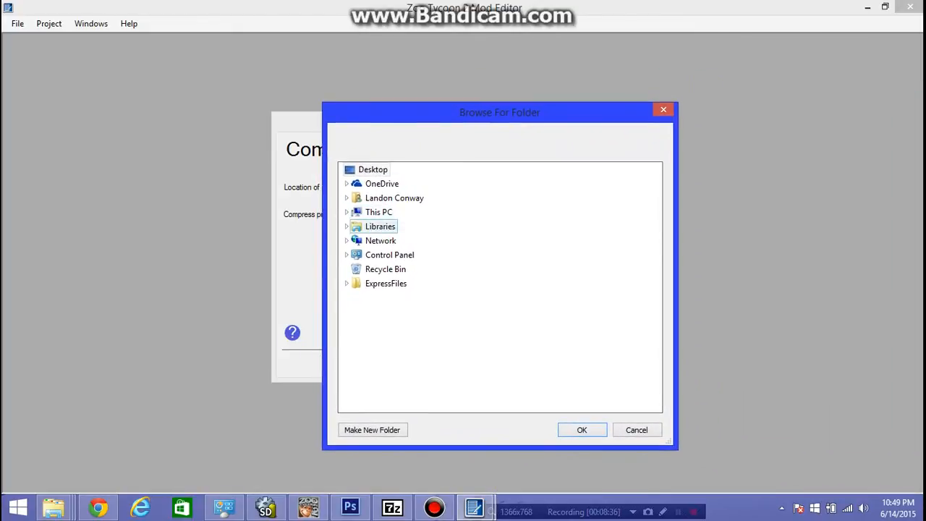
pyautogui.click(391, 240)
pyautogui.click(396, 255)
pyautogui.scroll(-4, 408, 293)
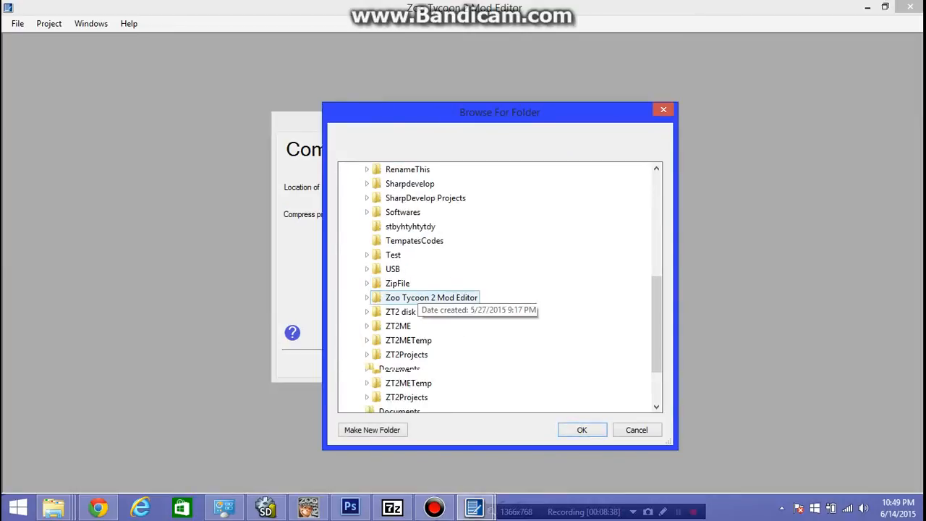
pyautogui.doubleClick(405, 353)
pyautogui.scroll(-1, 404, 347)
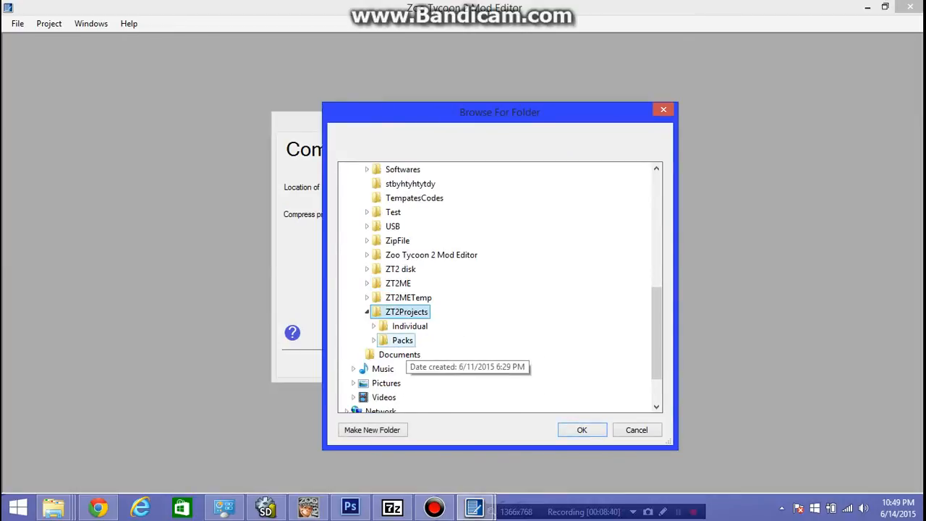
pyautogui.doubleClick(403, 341)
pyautogui.doubleClick(424, 354)
pyautogui.doubleClick(423, 354)
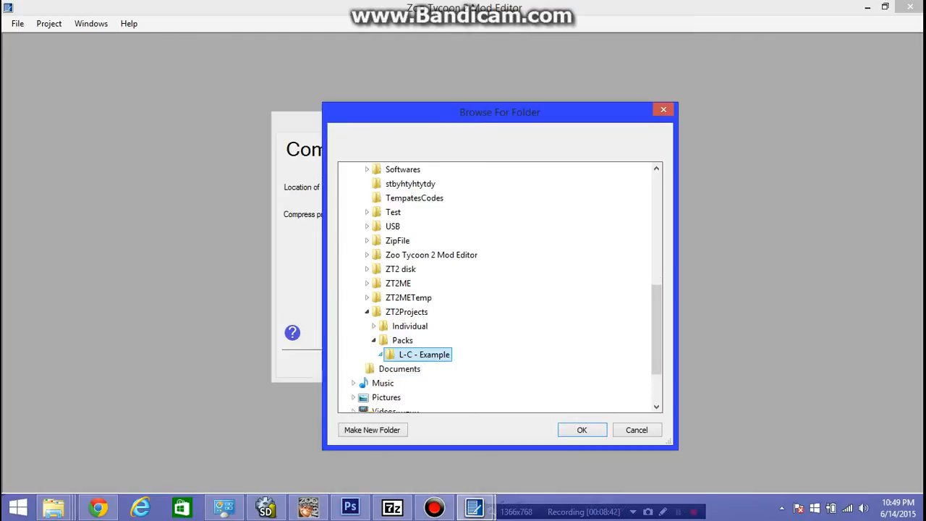
pyautogui.moveTo(500, 112); pyautogui.dragTo(534, 56)
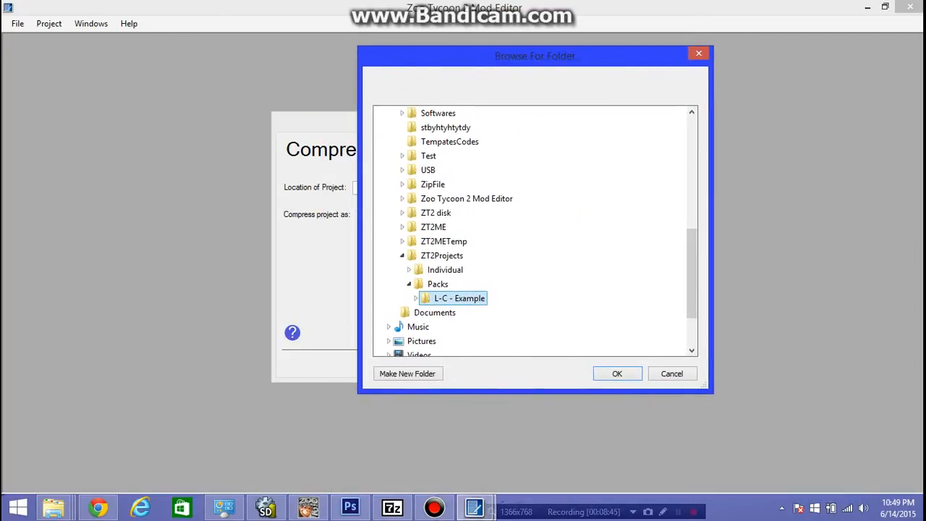
pyautogui.click(617, 373)
pyautogui.moveTo(513, 188); pyautogui.dragTo(549, 187)
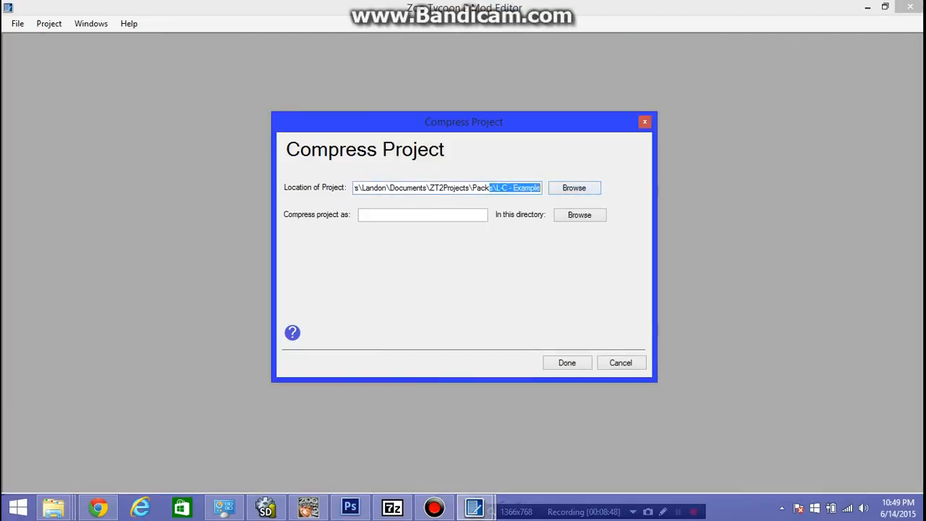
# Step: Browse to Documents\ZT2Projects\Packs as the destination for the compressed project
pyautogui.click(423, 215)
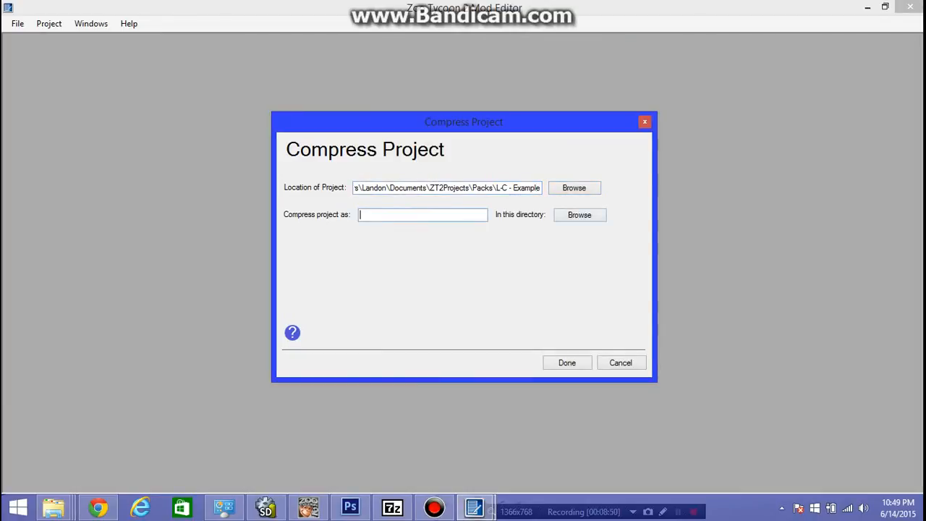
pyautogui.click(579, 215)
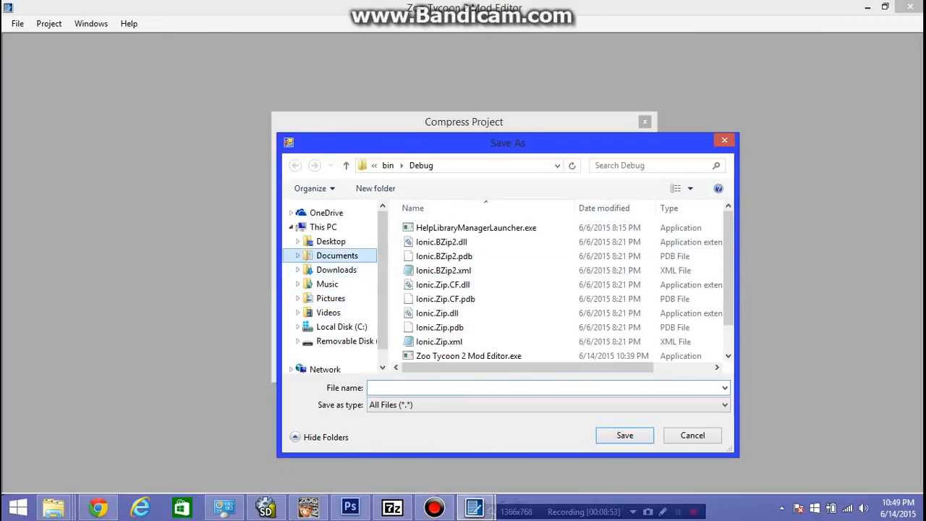
pyautogui.click(337, 255)
pyautogui.click(437, 327)
pyautogui.scroll(-7, 561, 325)
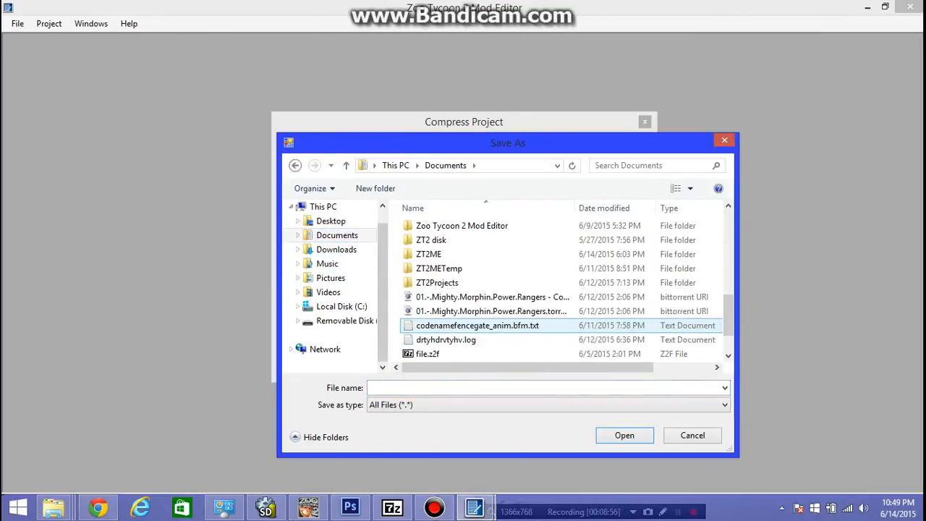
pyautogui.scroll(2, 561, 324)
pyautogui.scroll(-1, 506, 323)
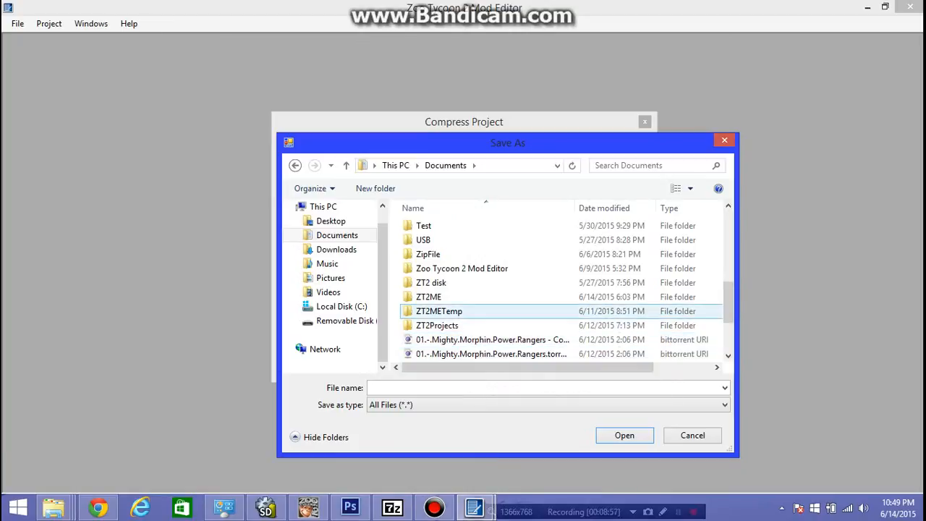
pyautogui.doubleClick(438, 323)
pyautogui.doubleClick(426, 241)
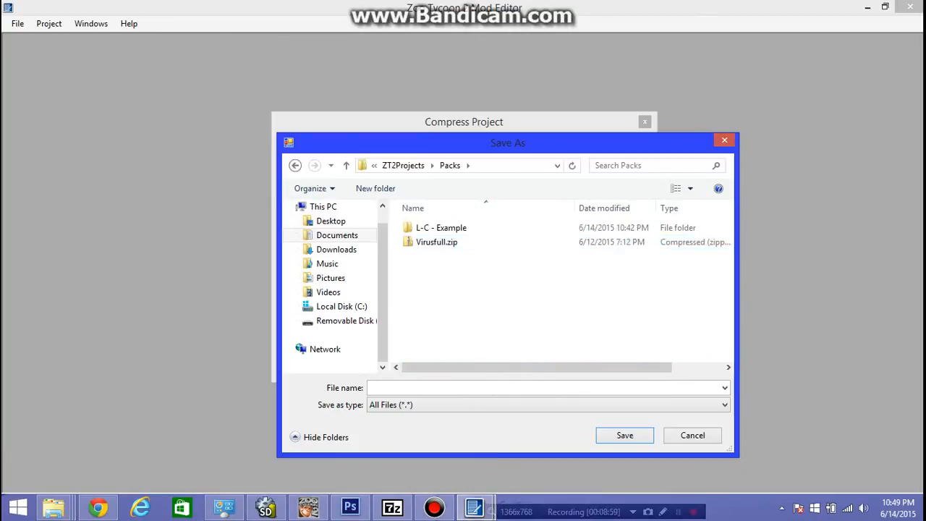
# Step: Name the compressed file L-C - Example, save it as a Zoo Tycoon 2 File (*.z2f), and run the compression
pyautogui.click(371, 387)
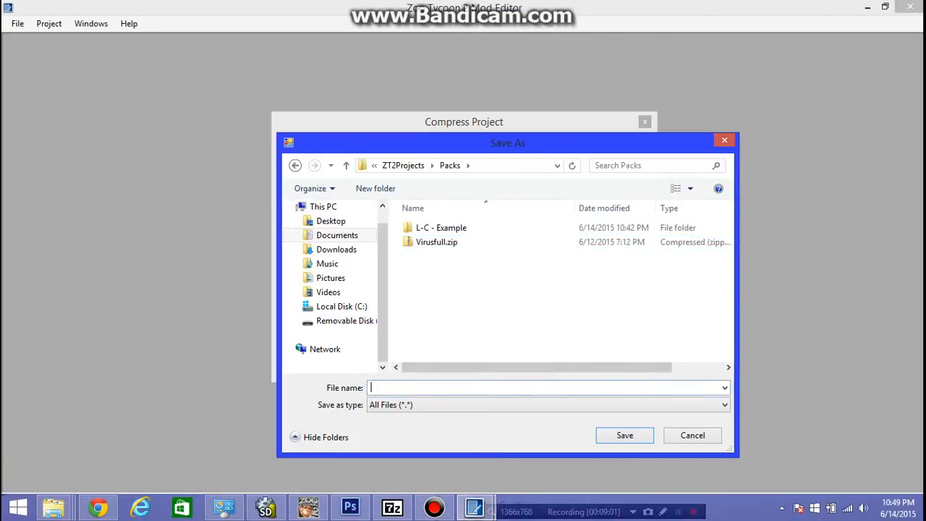
pyautogui.write('L')
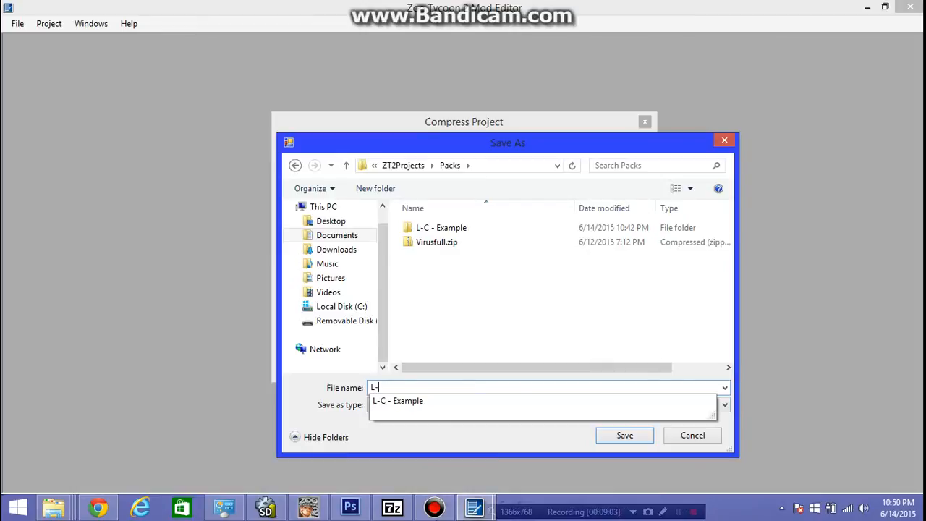
pyautogui.write('-C -')
pyautogui.click(398, 401)
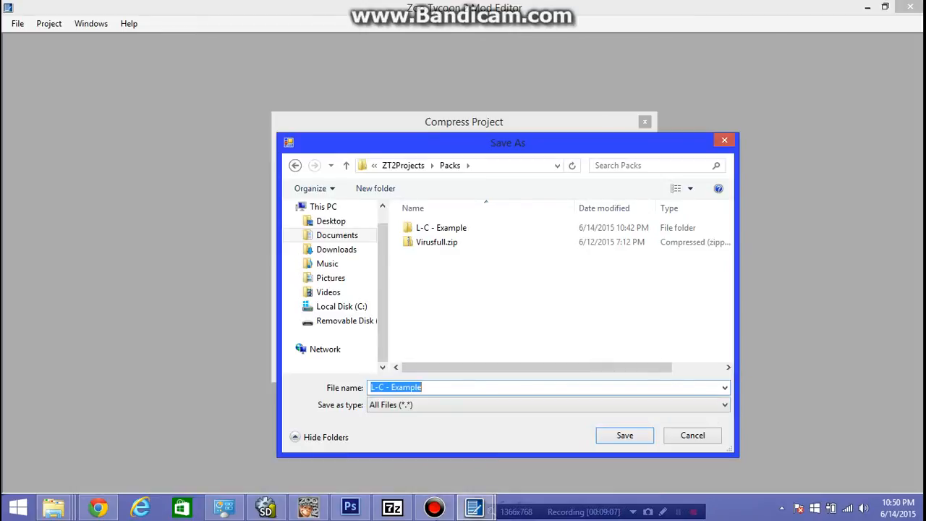
pyautogui.click(548, 405)
pyautogui.click(412, 428)
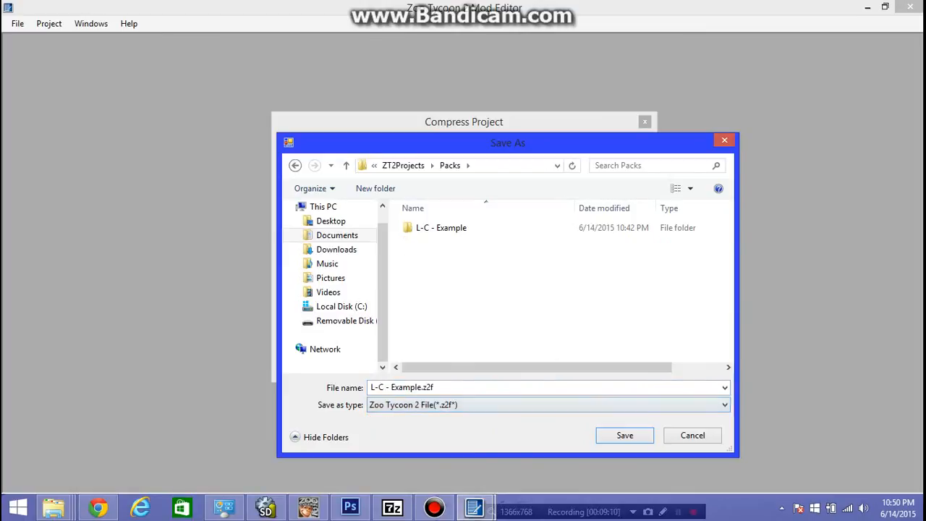
pyautogui.click(548, 405)
pyautogui.click(412, 428)
pyautogui.click(622, 436)
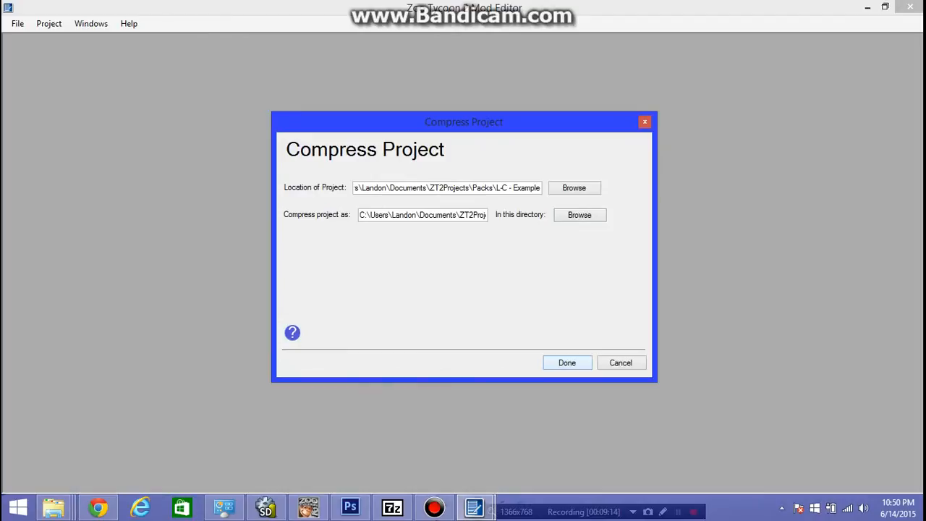
pyautogui.click(566, 362)
# Step: Switch to File Explorer, go to the Packs folder and open L-C - Example.z2f in 7-Zip
pyautogui.click(53, 507)
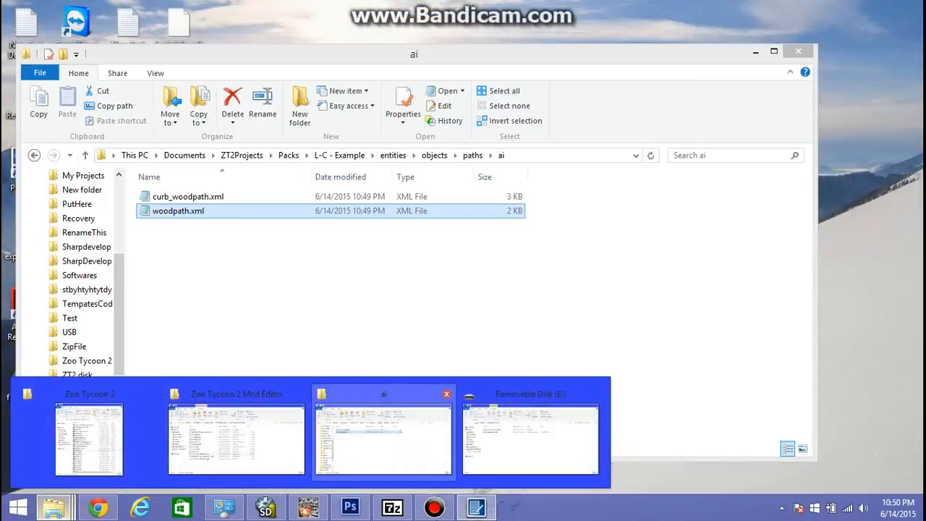
pyautogui.click(383, 433)
pyautogui.click(339, 155)
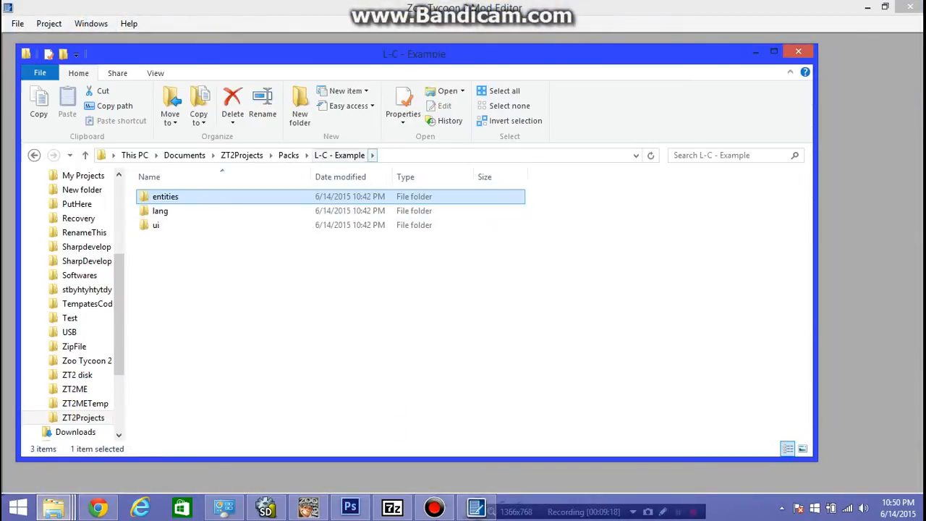
pyautogui.click(288, 155)
pyautogui.moveTo(311, 280); pyautogui.dragTo(245, 223)
pyautogui.doubleClick(217, 211)
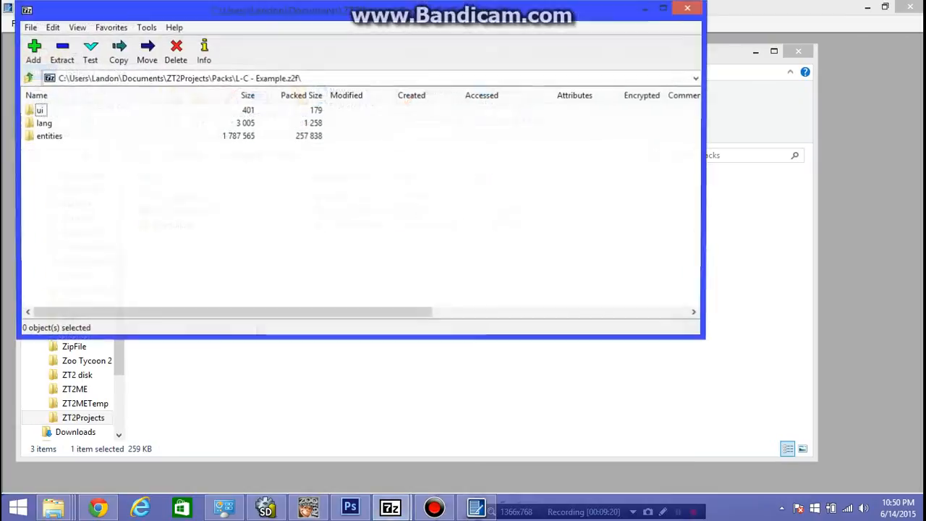
# Step: Examine the entities and objects folders inside the L-C - Example.z2f archive, then close 7-Zip
pyautogui.doubleClick(48, 136)
pyautogui.doubleClick(48, 110)
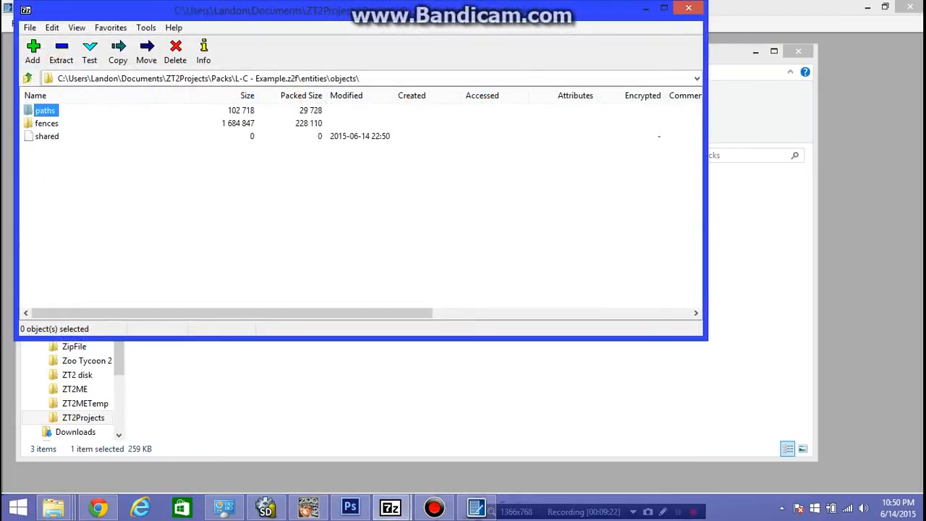
pyautogui.click(28, 78)
pyautogui.click(28, 78)
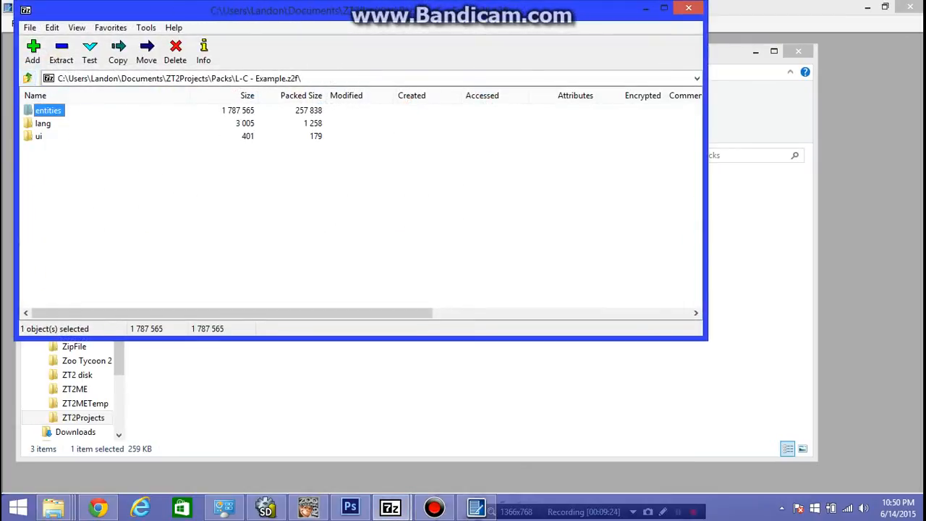
pyautogui.press('Return')
pyautogui.press('Return')
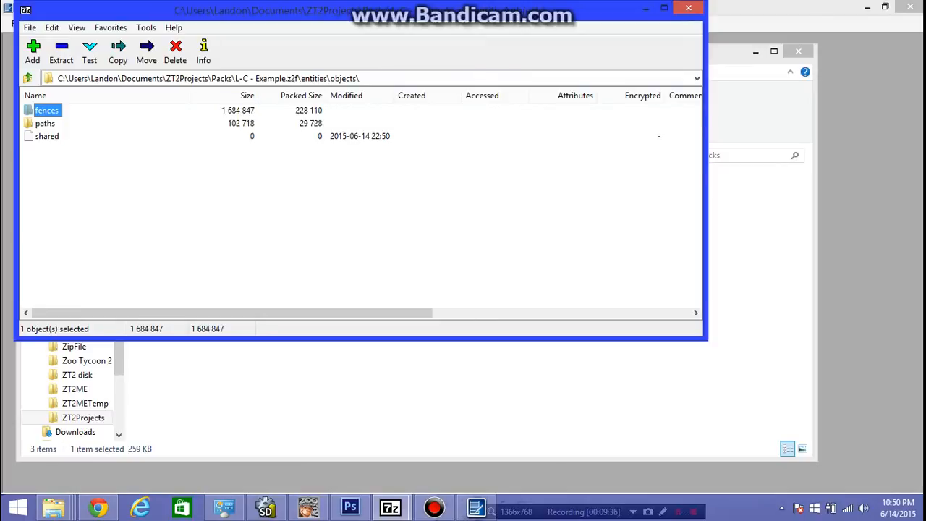
pyautogui.click(688, 7)
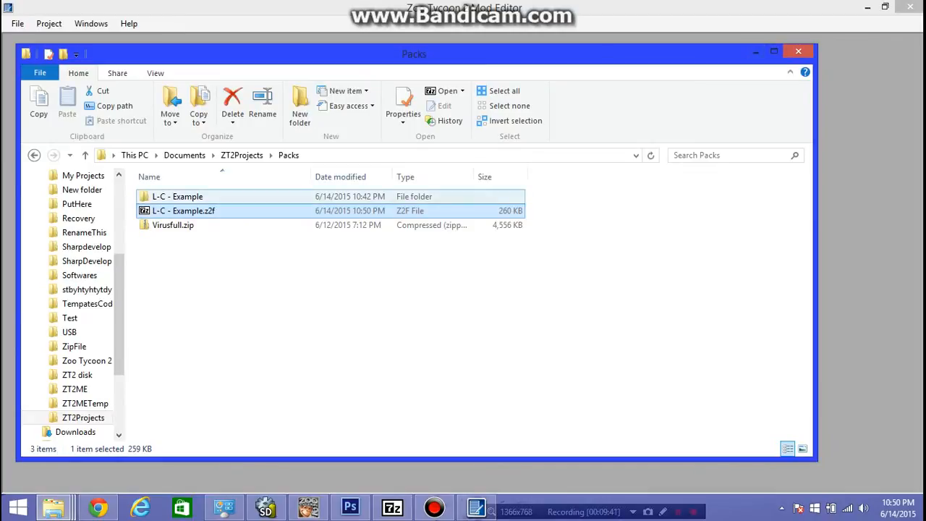
# Step: Reopen L-C - Example.z2f in a taller 7-Zip window and review its top-level folders
pyautogui.doubleClick(183, 210)
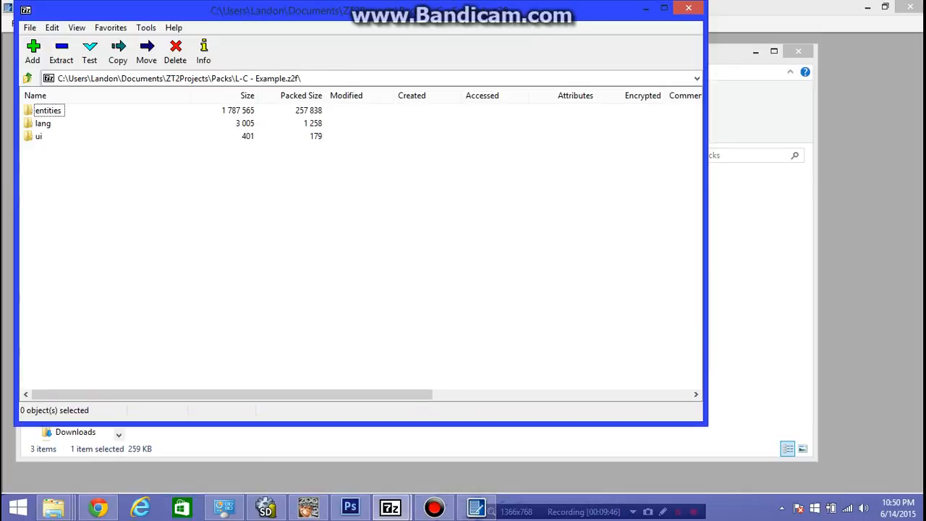
pyautogui.moveTo(421, 423); pyautogui.dragTo(422, 474)
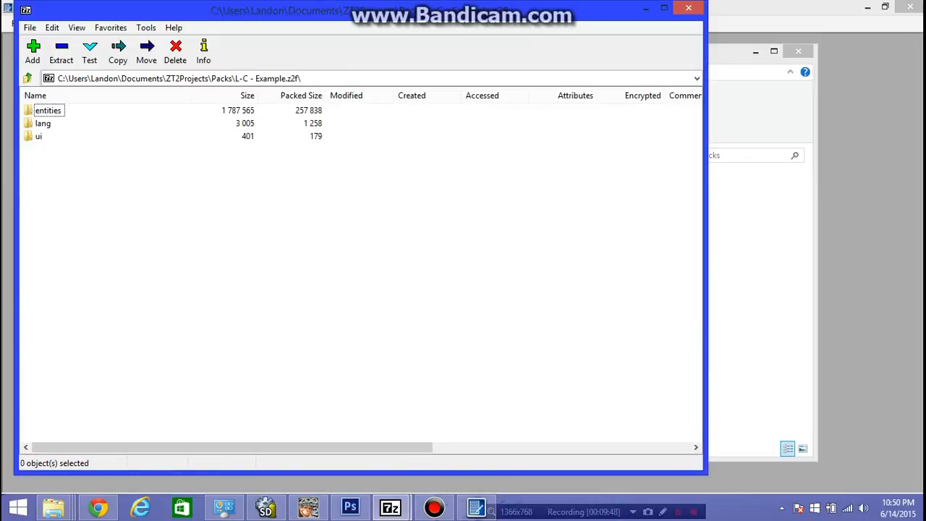
pyautogui.moveTo(217, 294); pyautogui.dragTo(22, 104)
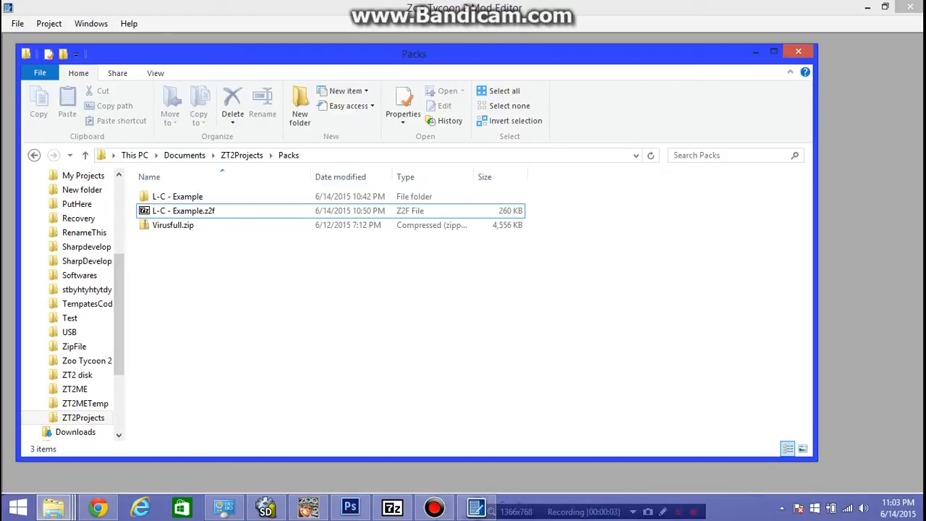
# Step: Return to Zoo Tycoon 2 Mod Editor and open the Compress/Extract Files tool
pyautogui.click(755, 52)
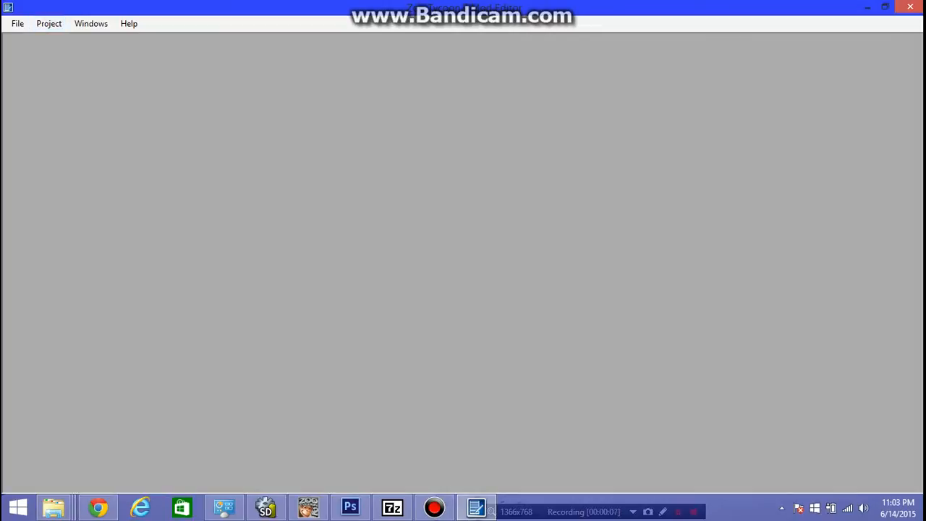
pyautogui.click(48, 23)
pyautogui.moveTo(70, 57)
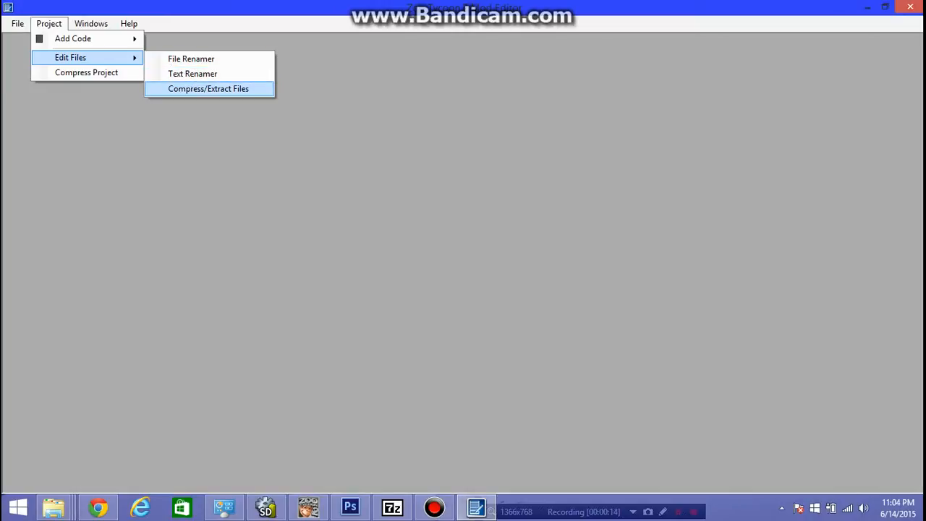
pyautogui.click(208, 88)
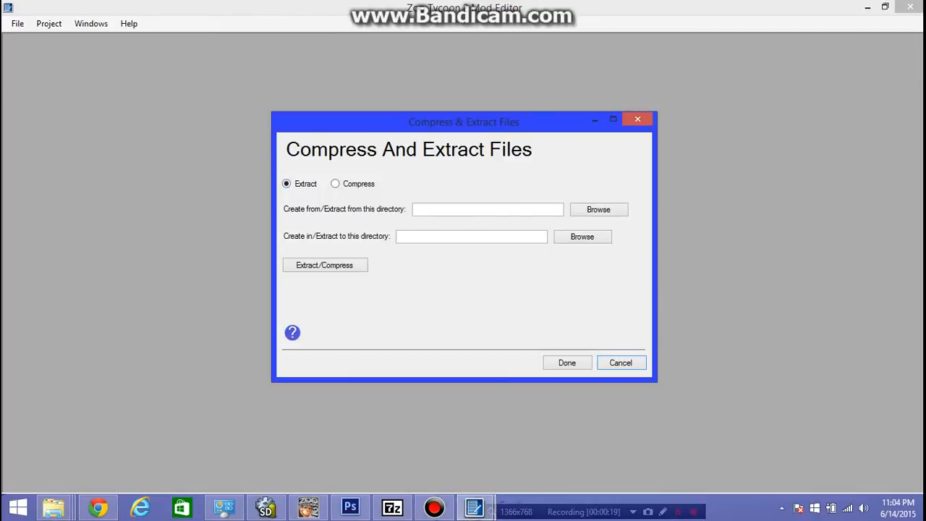
pyautogui.click(335, 183)
pyautogui.click(286, 183)
pyautogui.click(335, 183)
pyautogui.click(286, 183)
pyautogui.click(335, 183)
pyautogui.click(287, 183)
pyautogui.click(335, 183)
pyautogui.click(287, 183)
pyautogui.click(335, 183)
pyautogui.click(287, 183)
pyautogui.click(335, 183)
pyautogui.click(286, 183)
pyautogui.click(335, 183)
pyautogui.click(287, 183)
pyautogui.click(335, 183)
pyautogui.click(286, 183)
pyautogui.click(335, 183)
pyautogui.click(286, 183)
pyautogui.click(334, 183)
pyautogui.click(287, 183)
# Step: Read the help for the Compress/Extract Files tool, then close both the help and the tool
pyautogui.click(292, 332)
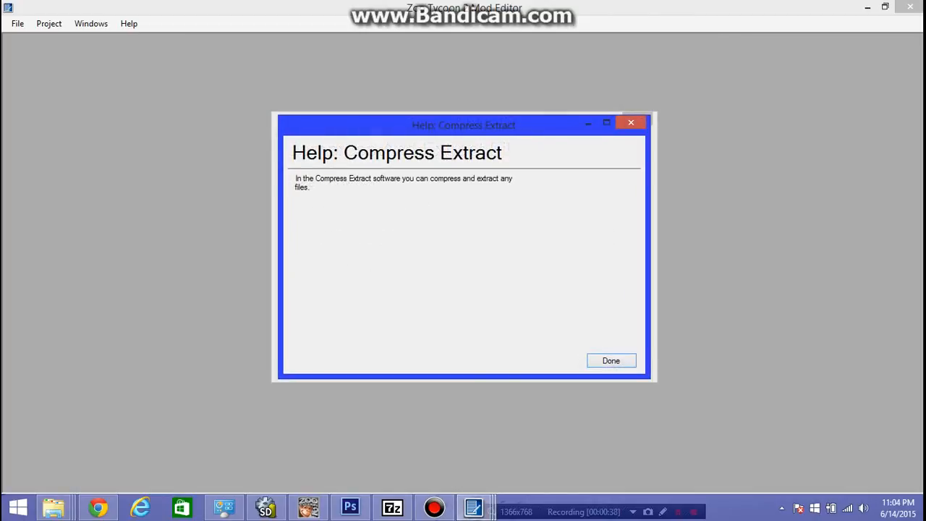
pyautogui.click(612, 360)
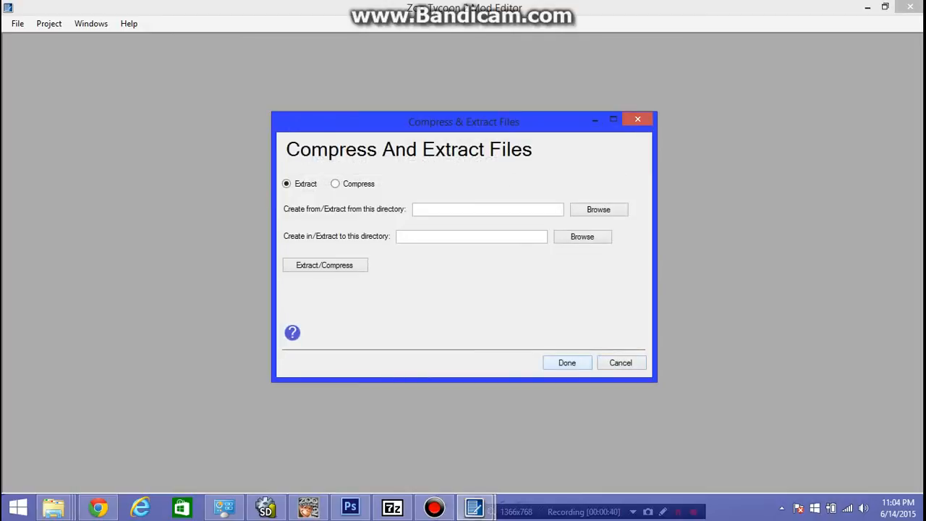
pyautogui.click(567, 363)
# Step: Open the Mod Editor Help and expand the Project topics, including Edit Files, Add Code, Entity, Unit, Object and Path
pyautogui.click(129, 23)
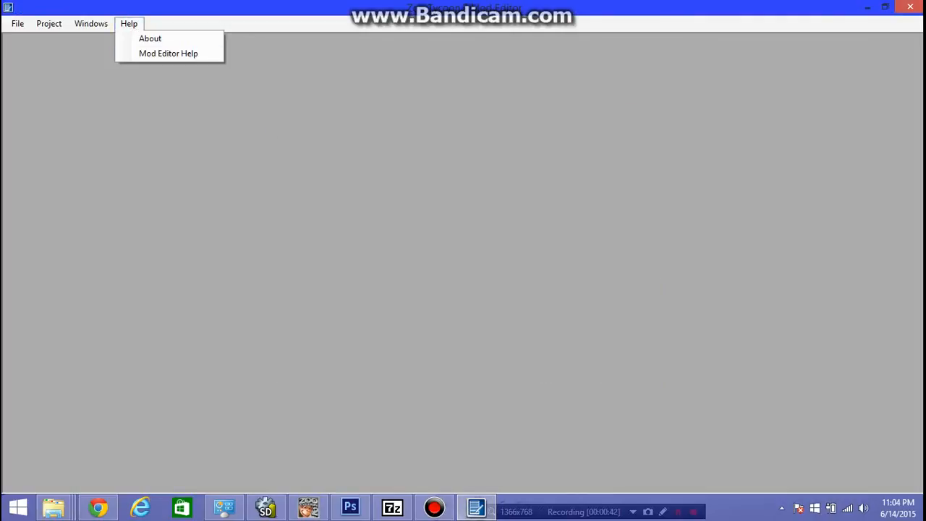
pyautogui.click(169, 53)
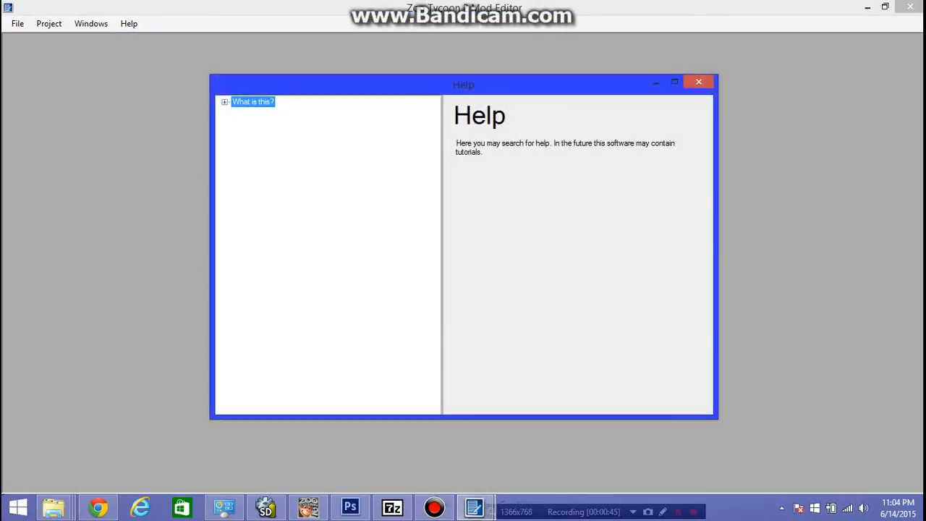
pyautogui.press('Right')
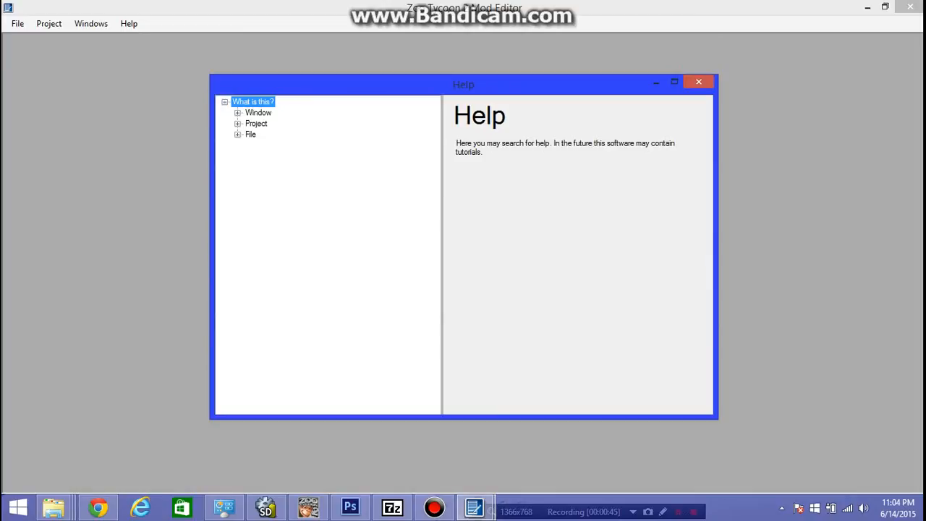
pyautogui.click(238, 123)
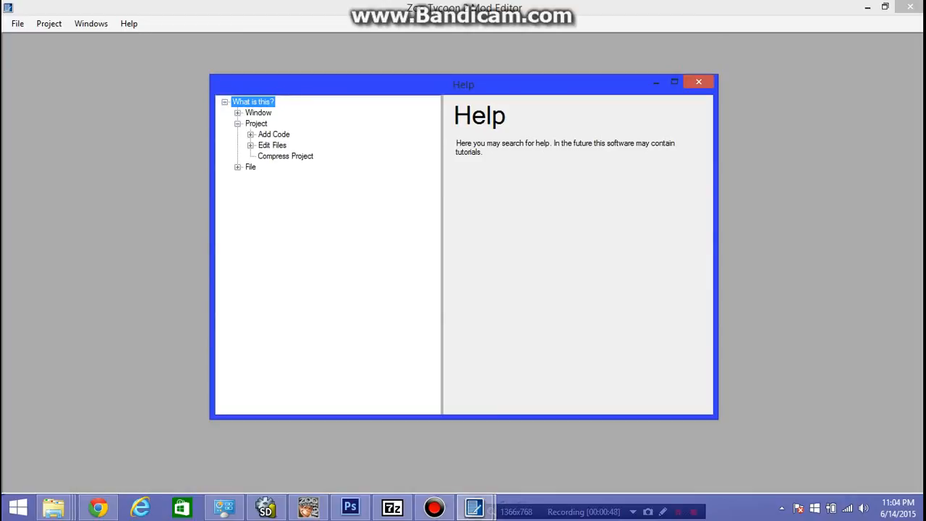
pyautogui.click(251, 145)
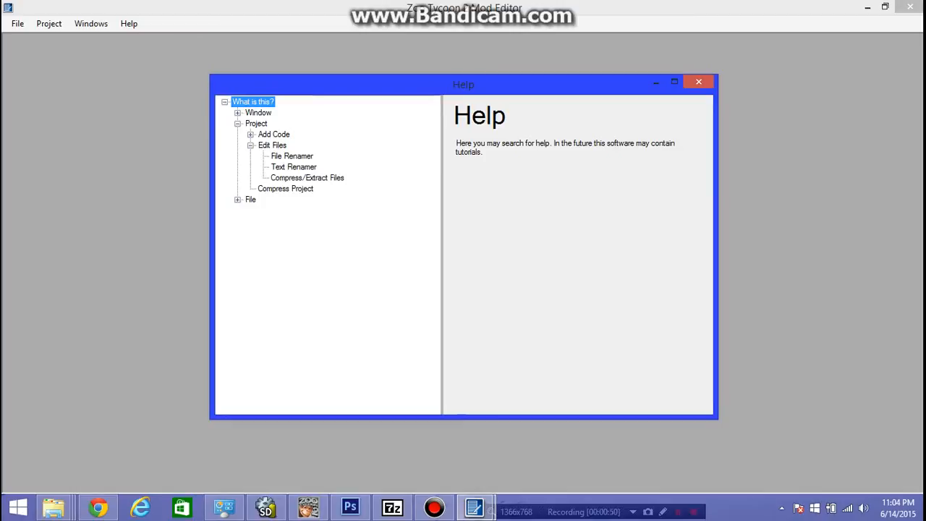
pyautogui.click(250, 144)
pyautogui.click(250, 133)
pyautogui.click(264, 144)
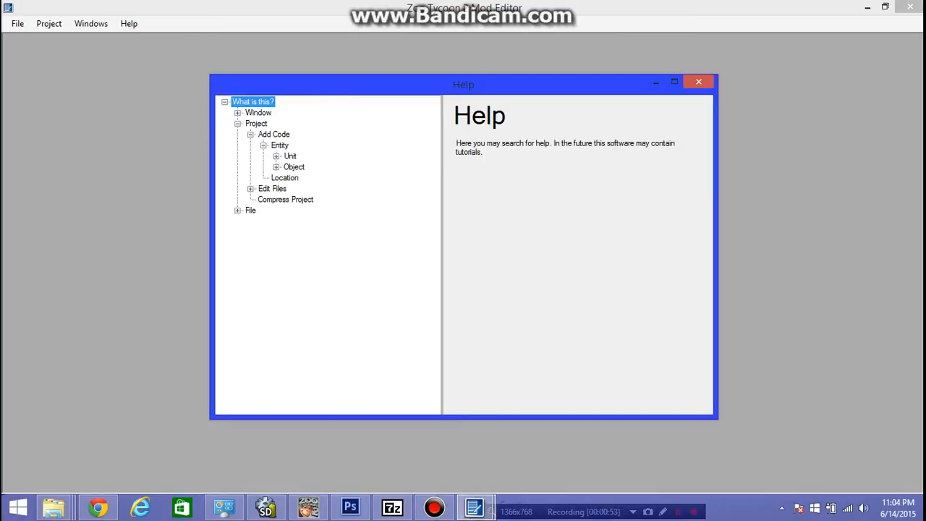
pyautogui.click(276, 156)
pyautogui.click(276, 199)
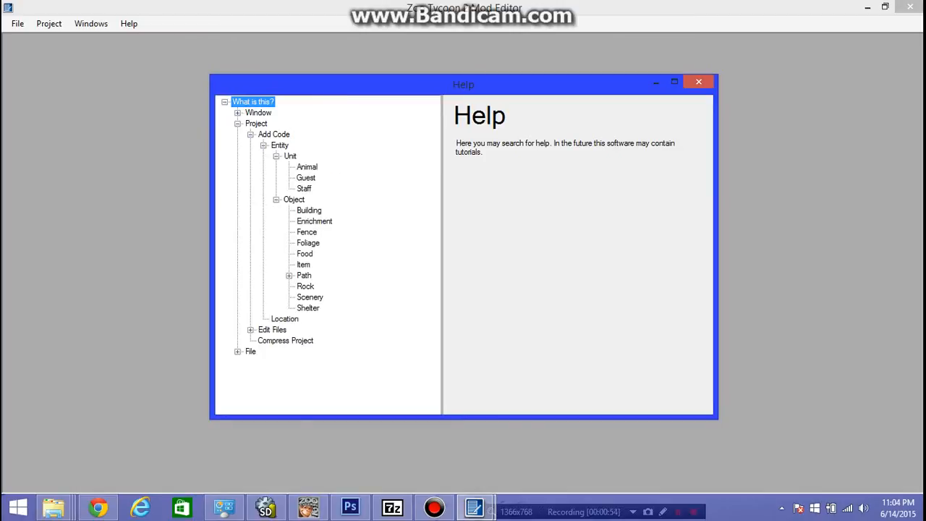
pyautogui.click(288, 275)
# Step: Read the Building, Enrichment and Fence help topics under Object, closing each one after viewing
pyautogui.click(308, 209)
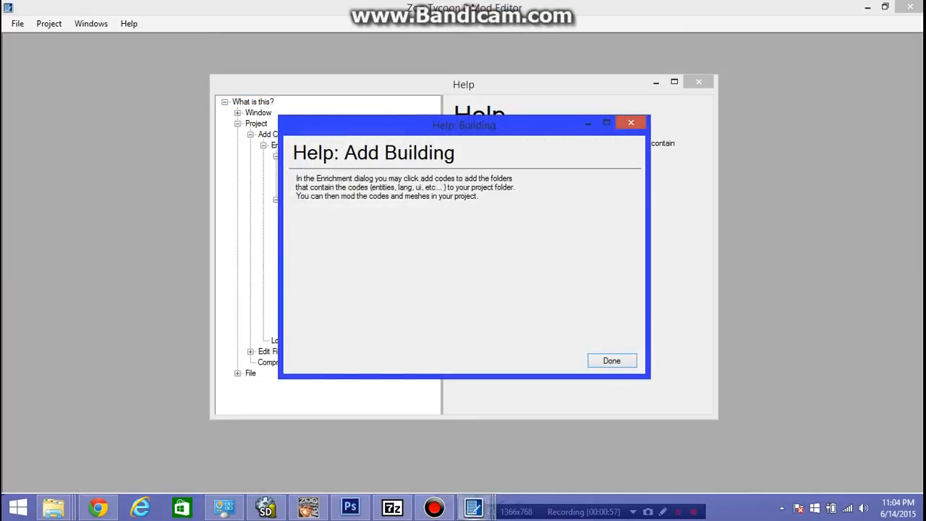
pyautogui.click(611, 361)
pyautogui.click(315, 221)
pyautogui.click(611, 360)
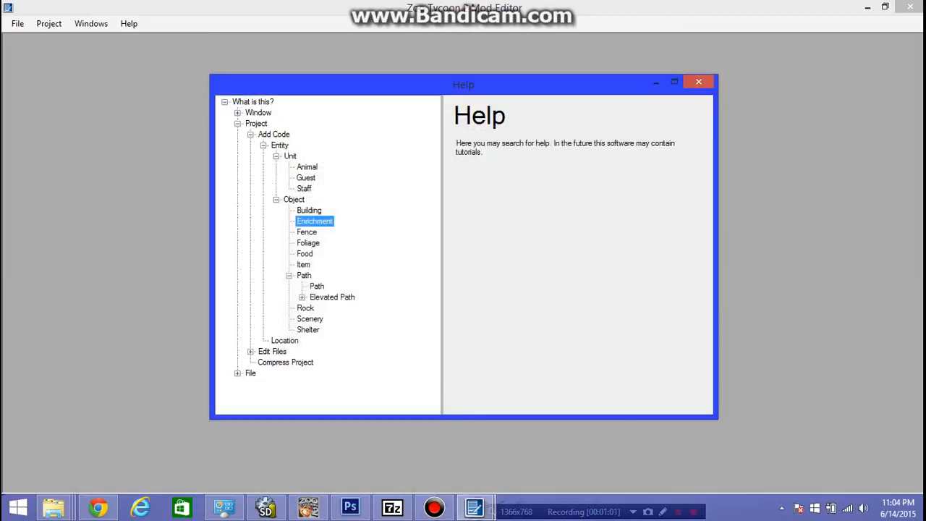
pyautogui.click(306, 232)
pyautogui.click(611, 360)
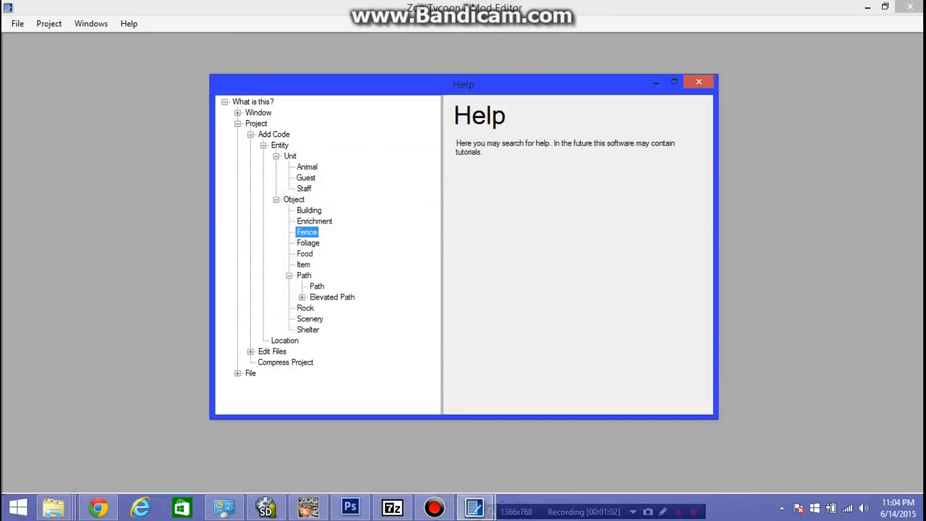
# Step: View the Foliage, Food and Item help topics under Object, closing each one after viewing
pyautogui.click(307, 242)
pyautogui.click(612, 360)
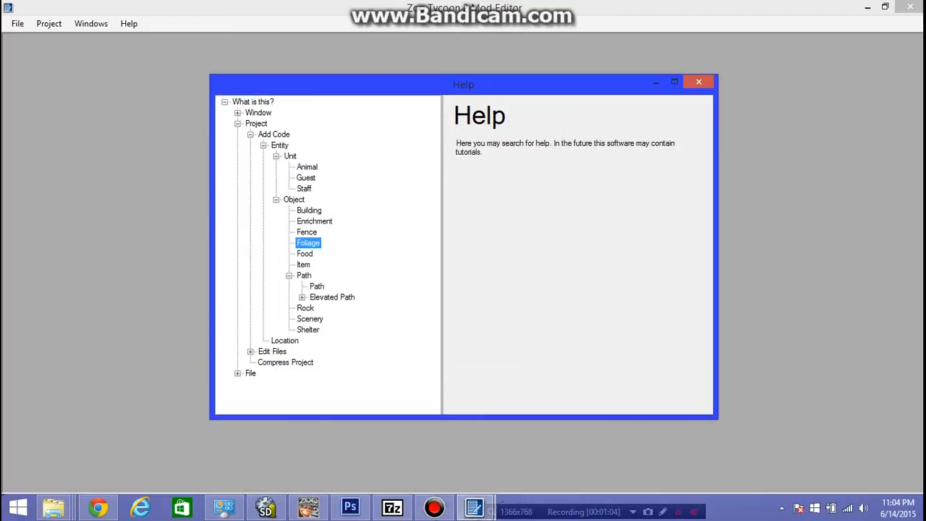
pyautogui.click(304, 253)
pyautogui.click(612, 360)
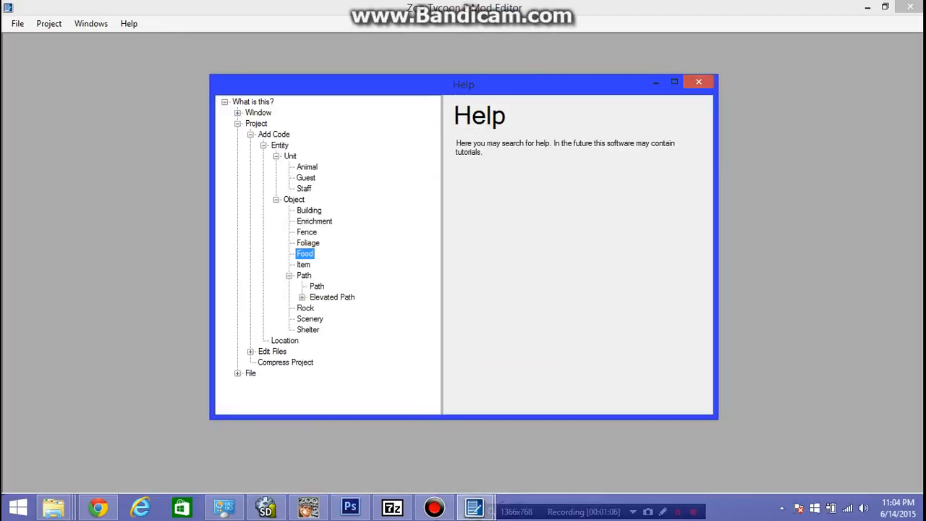
pyautogui.click(303, 264)
pyautogui.click(613, 360)
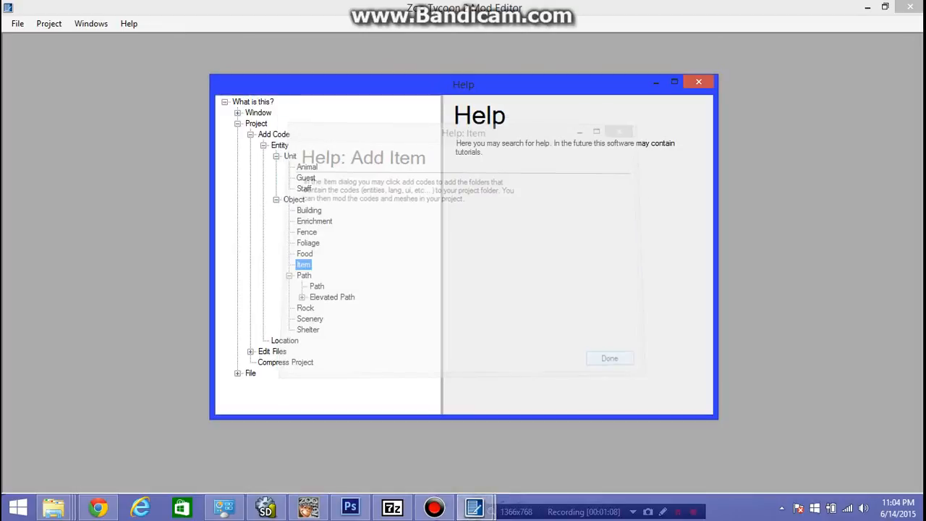
# Step: View the Rock and Scenery help topics under Object and close each one
pyautogui.click(305, 307)
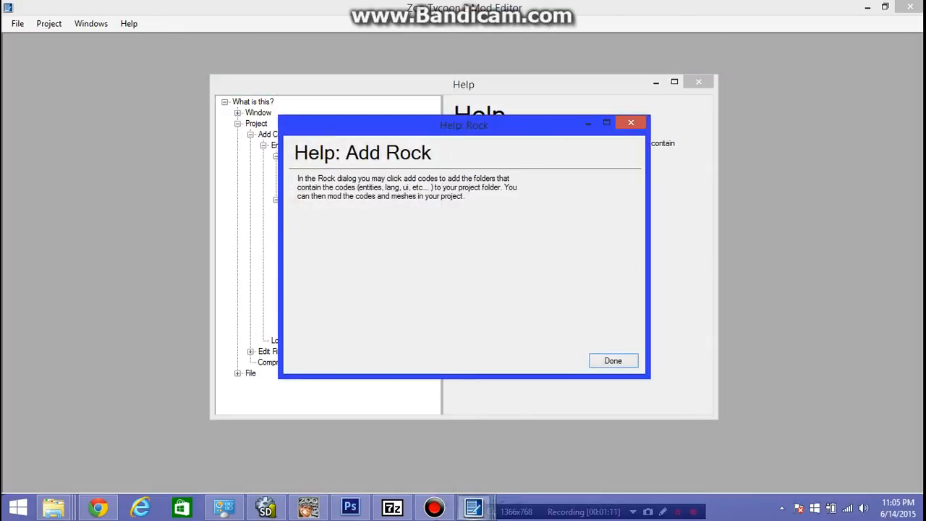
pyautogui.click(612, 359)
pyautogui.click(309, 319)
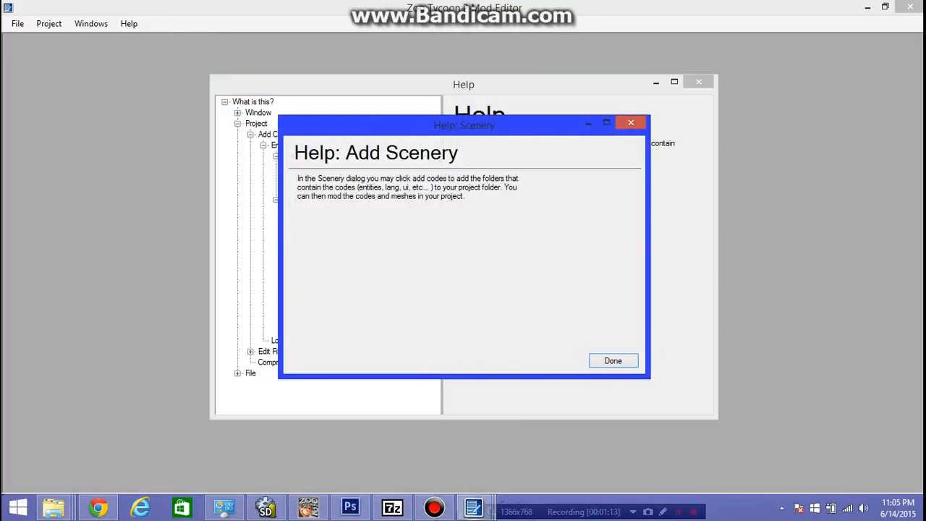
pyautogui.click(609, 356)
# Step: View the Walkable Path and Overhang help under Elevated Path, plus the Shelter topic, closing each one
pyautogui.doubleClick(345, 308)
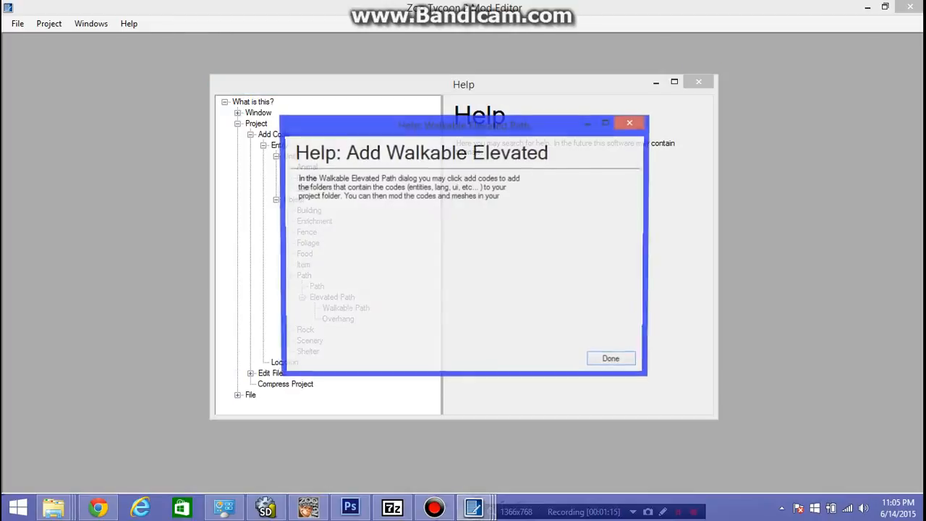
pyautogui.press('Return')
pyautogui.doubleClick(345, 308)
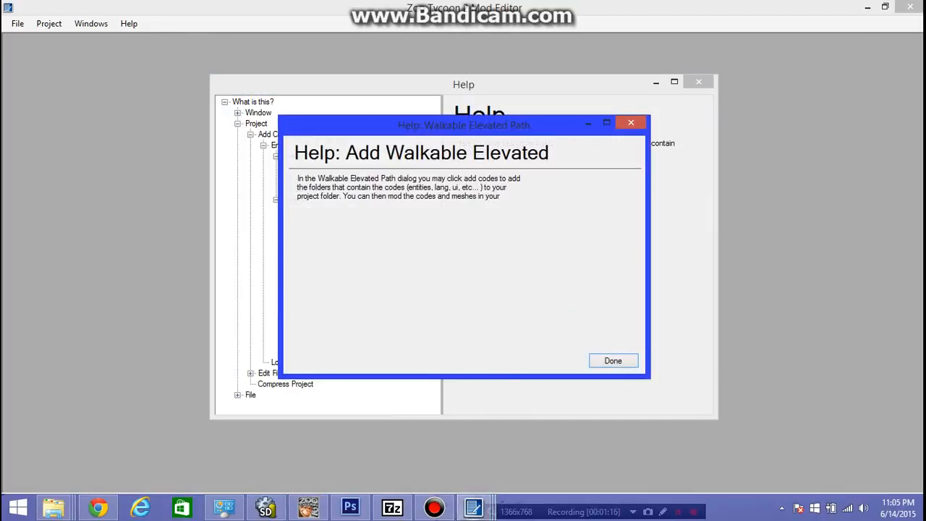
pyautogui.press('Return')
pyautogui.doubleClick(339, 318)
pyautogui.press('Return')
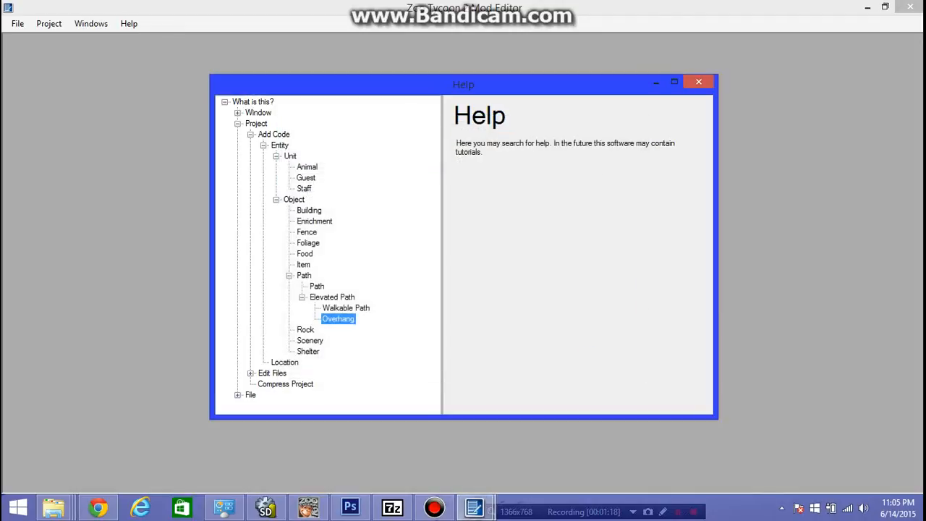
pyautogui.doubleClick(307, 351)
pyautogui.press('Return')
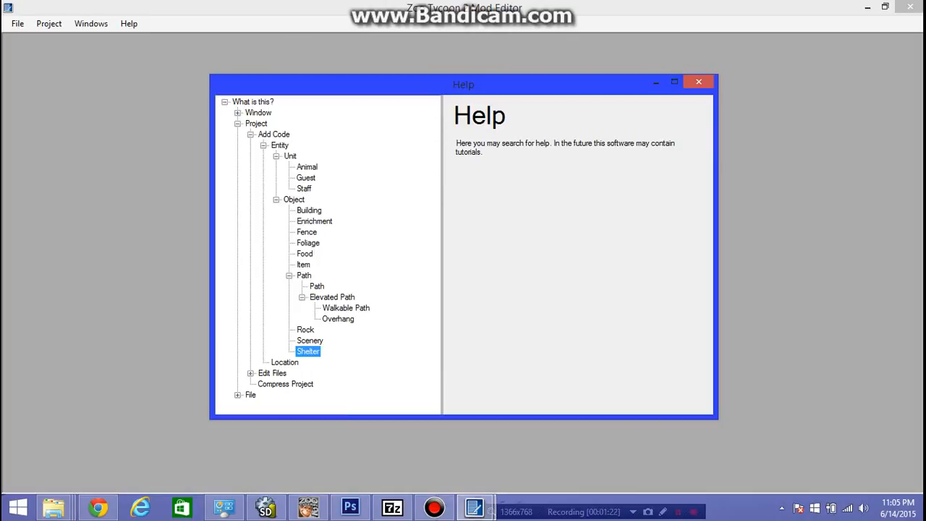
# Step: Collapse the whole What is this? topic tree, including Object, Unit, Entity, Add Code and Project, and close the Help window
pyautogui.click(301, 297)
pyautogui.click(289, 275)
pyautogui.click(276, 199)
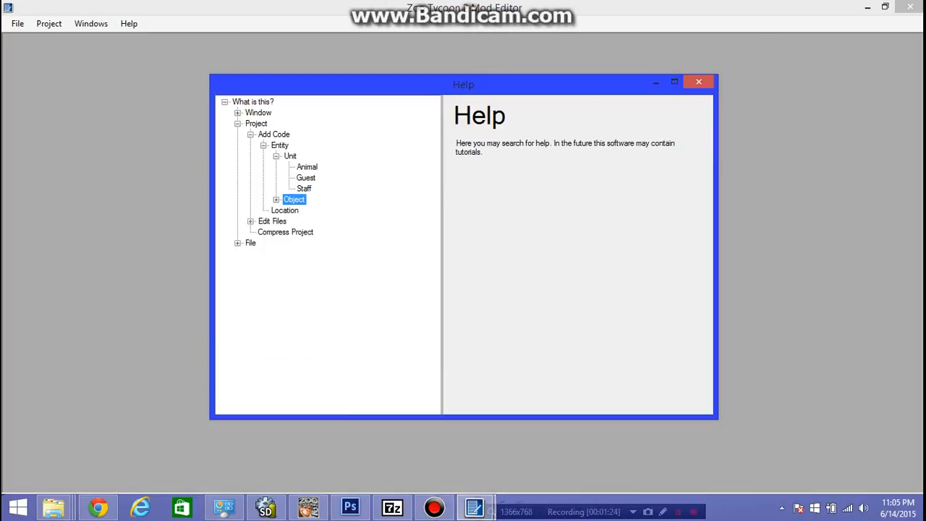
pyautogui.click(276, 156)
pyautogui.click(263, 145)
pyautogui.click(250, 134)
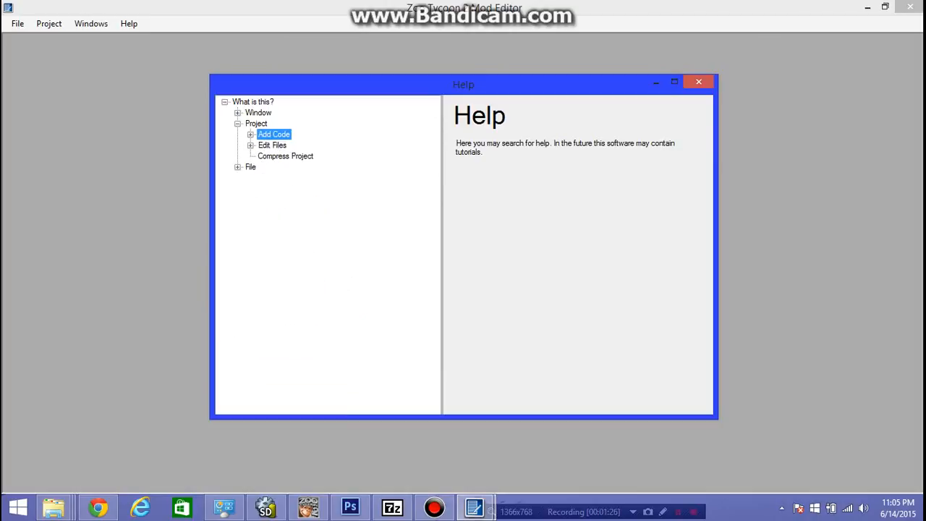
pyautogui.click(237, 123)
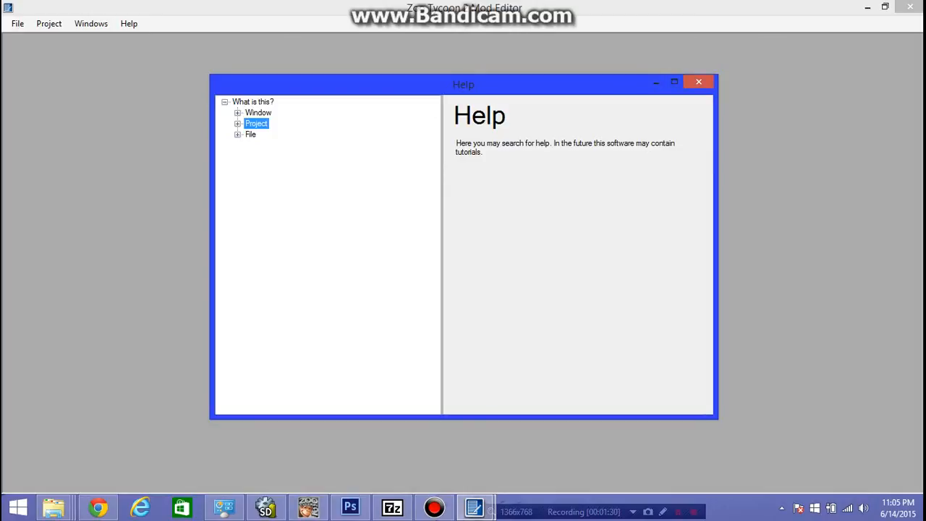
pyautogui.click(224, 101)
pyautogui.click(698, 81)
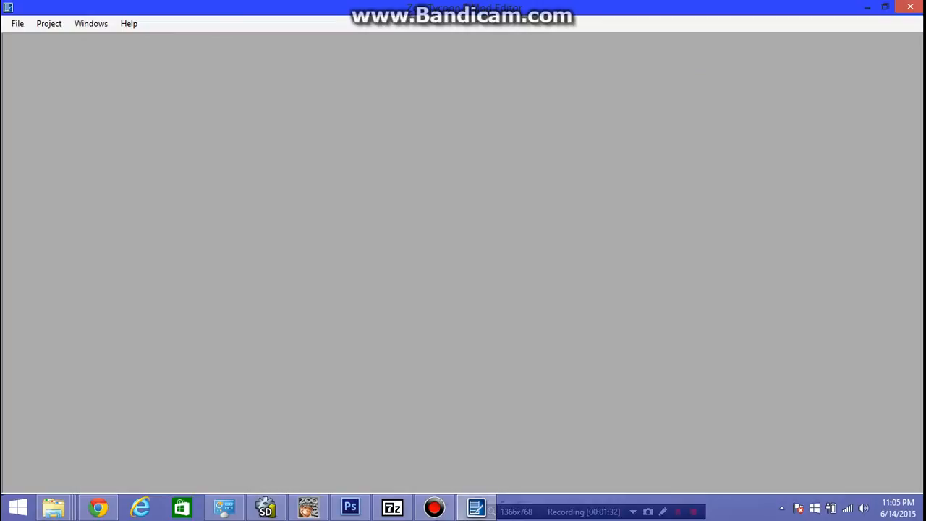
pyautogui.click(18, 23)
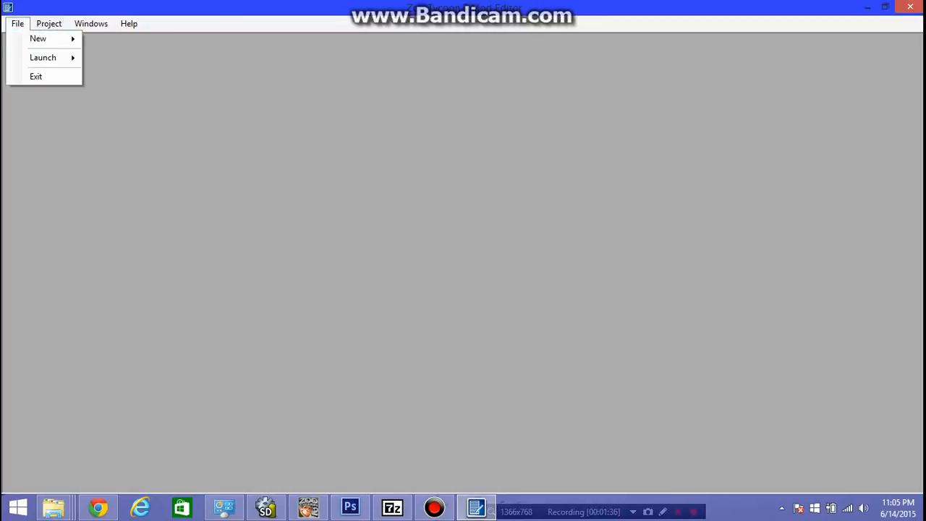
pyautogui.moveTo(43, 57)
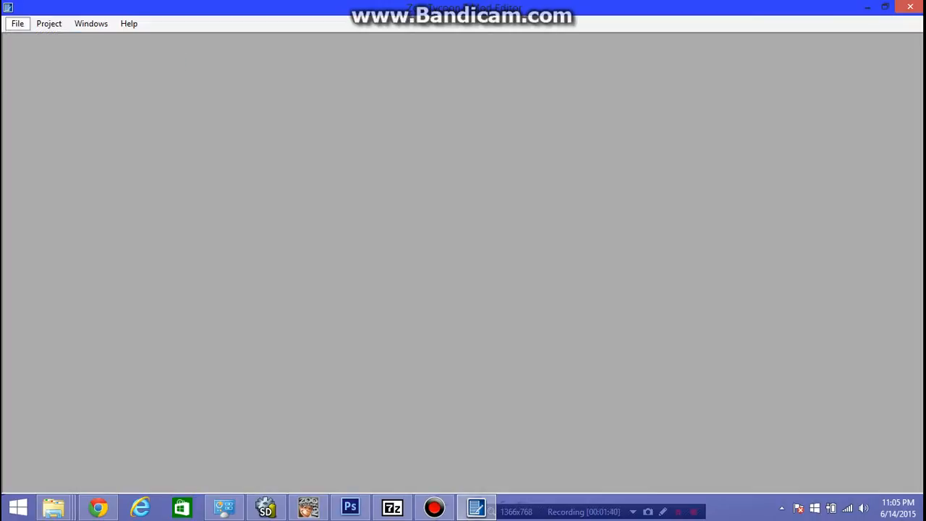
pyautogui.moveTo(48, 24)
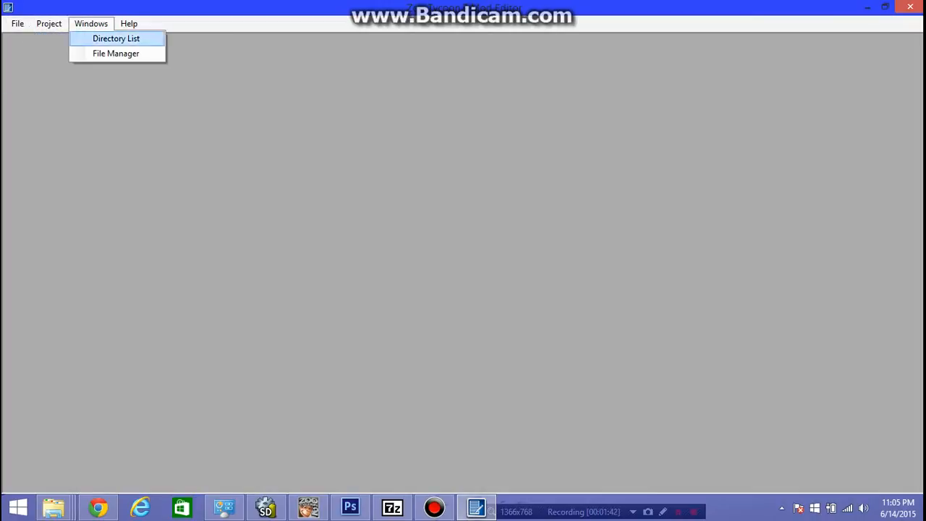
# Step: Open the Add Fence dialog for object entities, read its help, and close it without adding codes
pyautogui.moveTo(87, 38)
pyautogui.moveTo(185, 40)
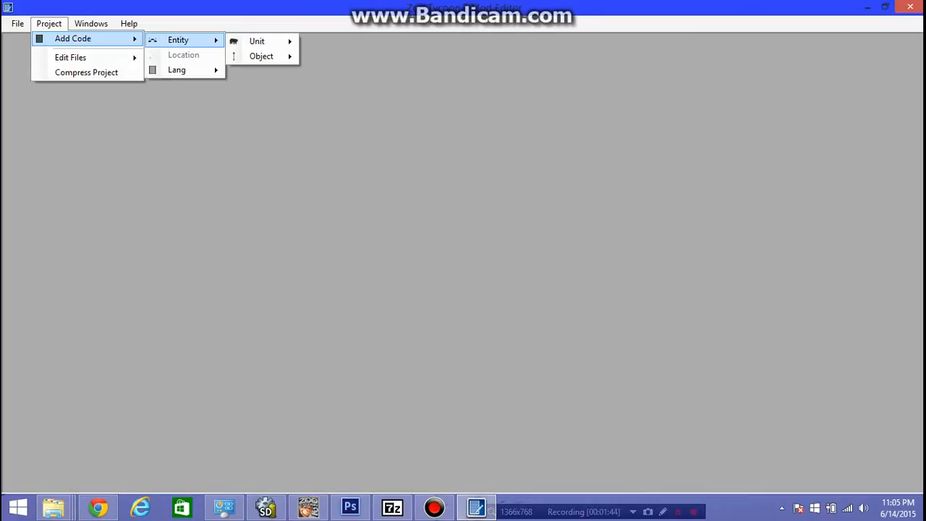
pyautogui.moveTo(262, 55)
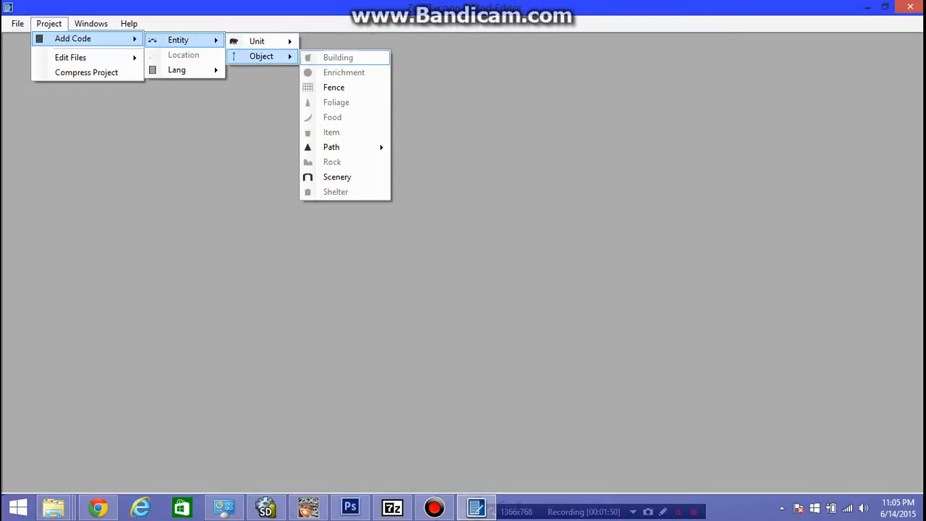
pyautogui.moveTo(176, 69)
pyautogui.click(330, 87)
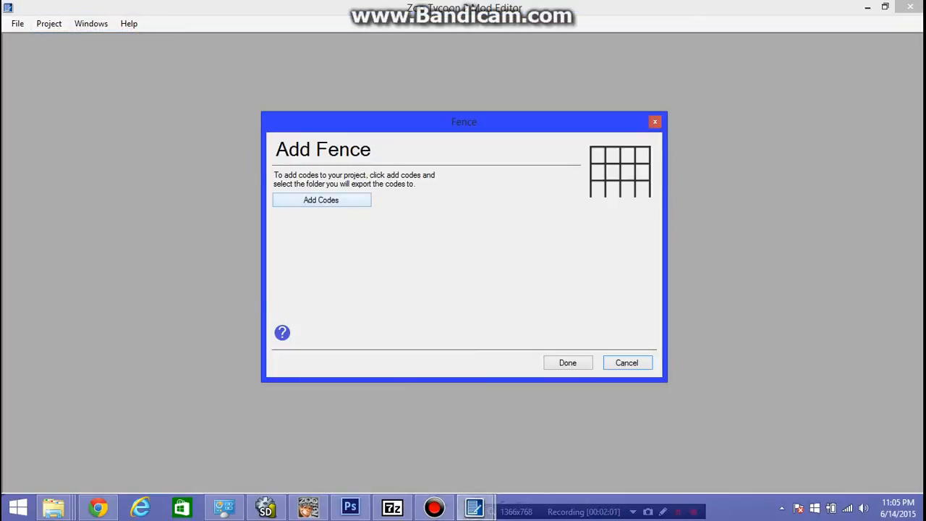
pyautogui.click(282, 332)
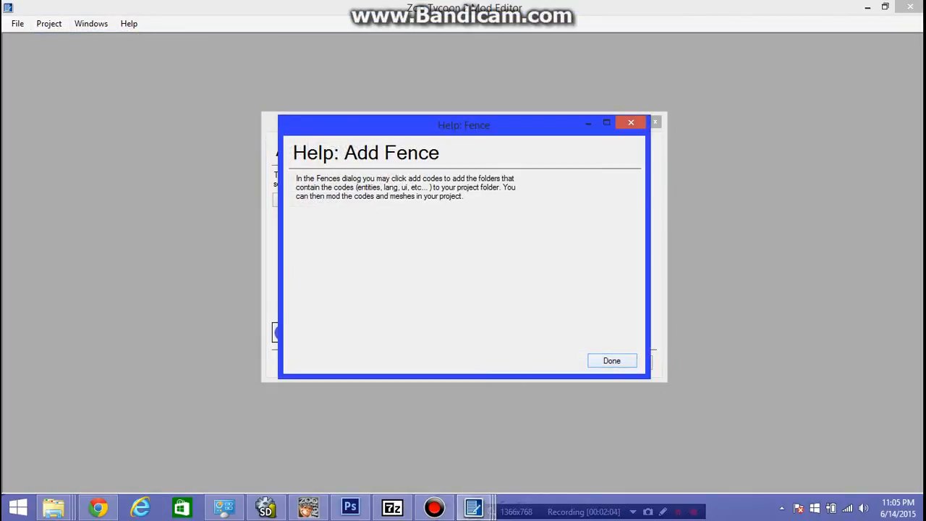
pyautogui.click(611, 360)
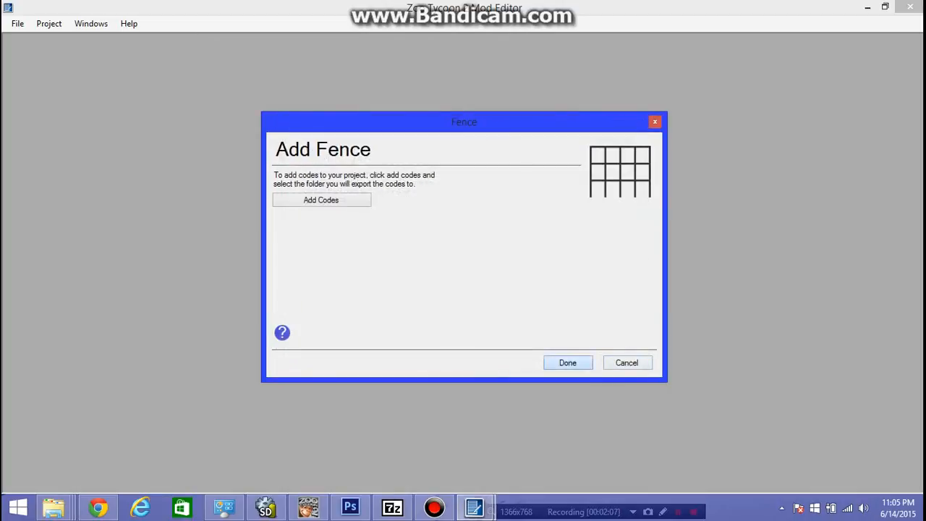
pyautogui.click(615, 362)
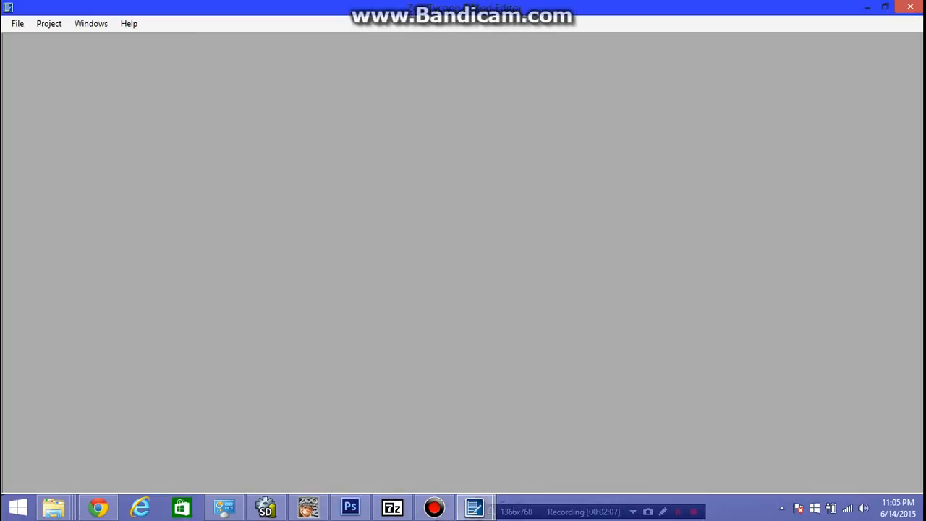